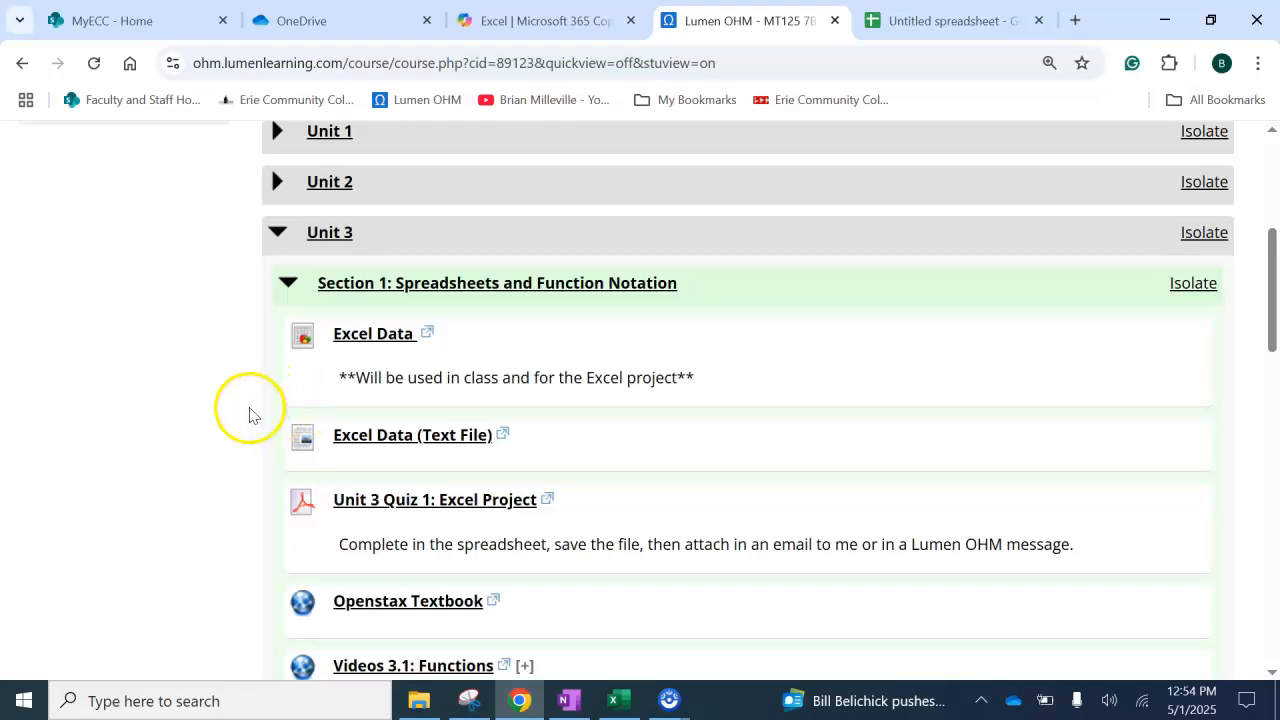
# Step: Check the blank Google Sheets spreadsheet and review the Unit 3 Section 1 materials on the Lumen OHM course page
pyautogui.click(915, 30)
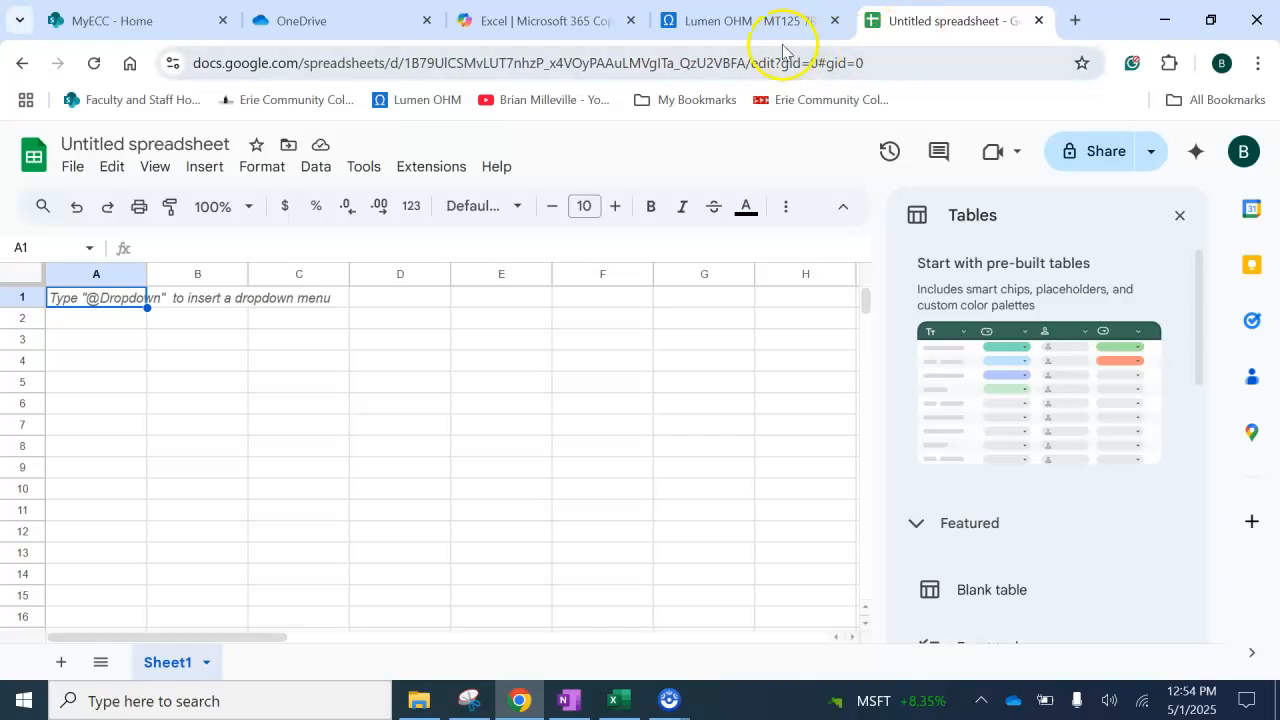
pyautogui.click(778, 26)
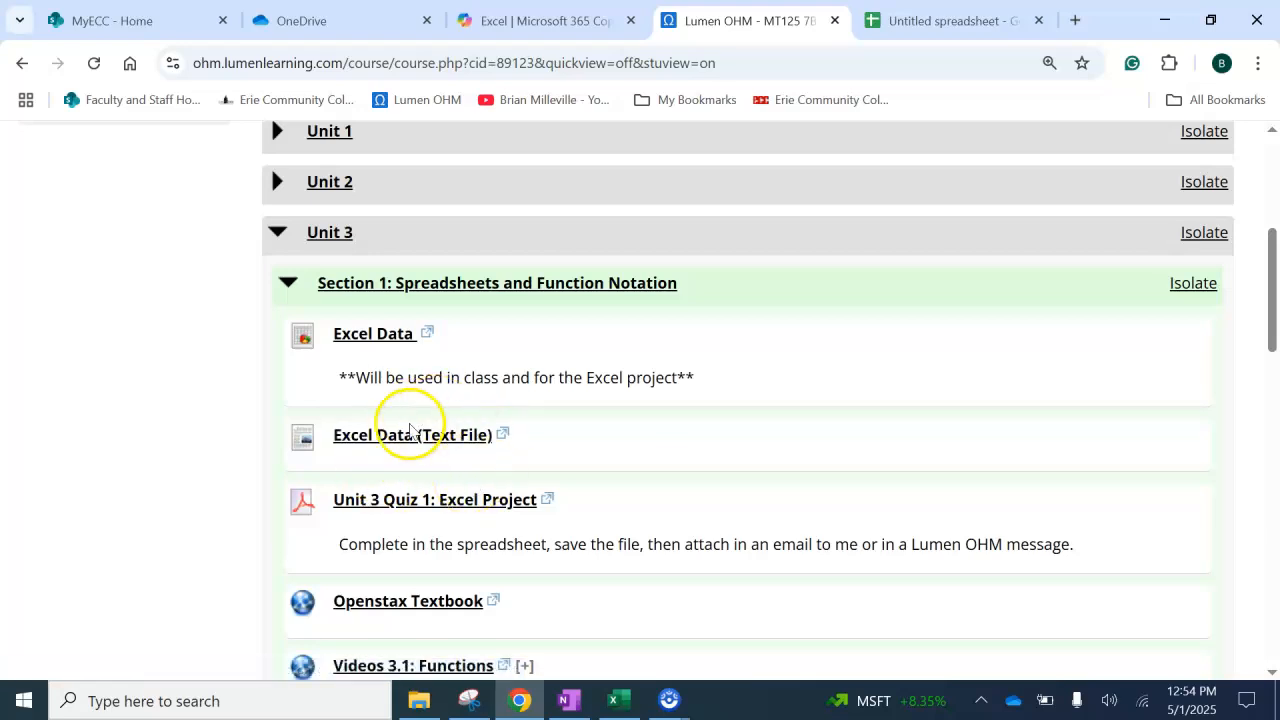
pyautogui.scroll(-2, 312, 373)
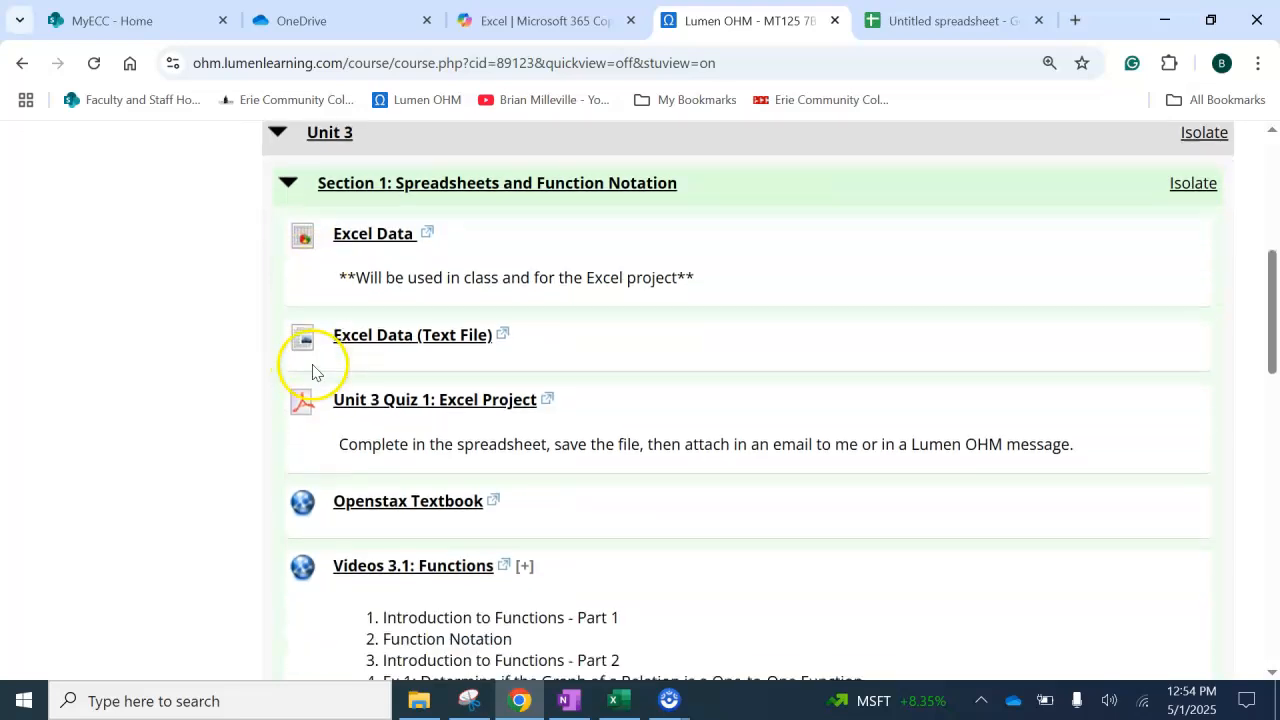
pyautogui.scroll(3, 308, 377)
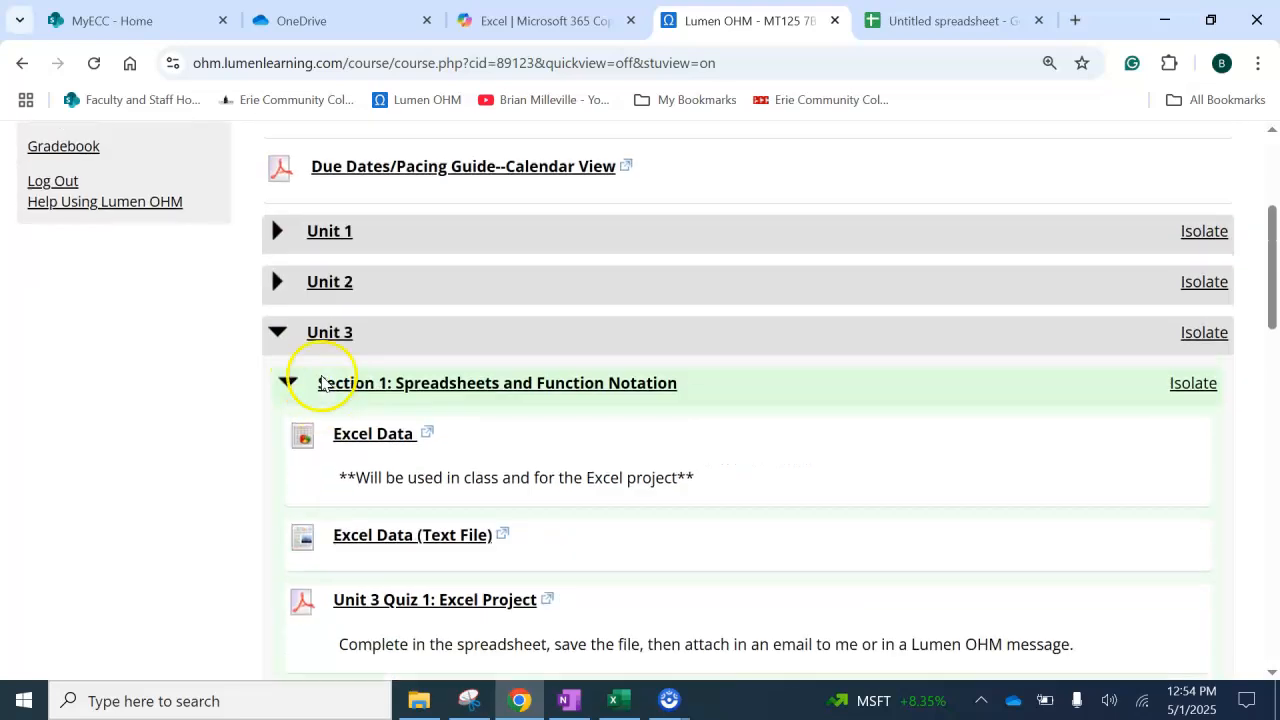
pyautogui.scroll(-1, 314, 380)
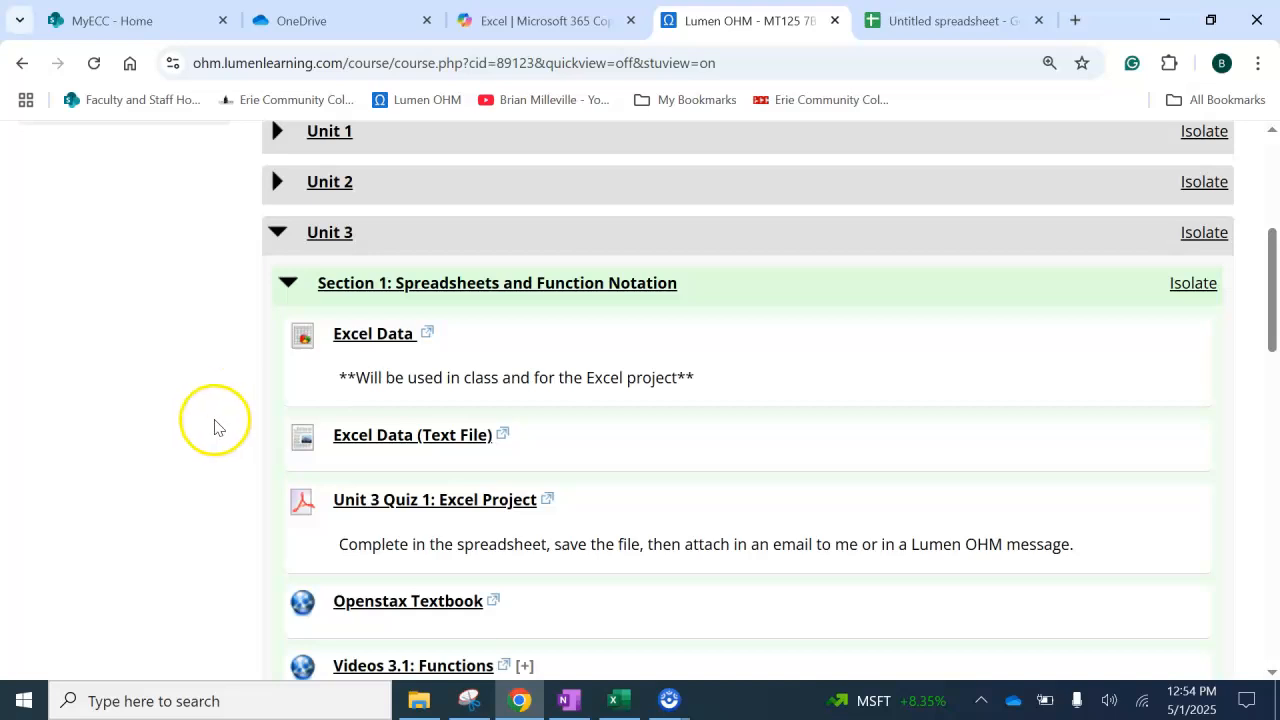
pyautogui.scroll(-2, 200, 423)
pyautogui.scroll(-3, 196, 424)
pyautogui.scroll(1, 195, 423)
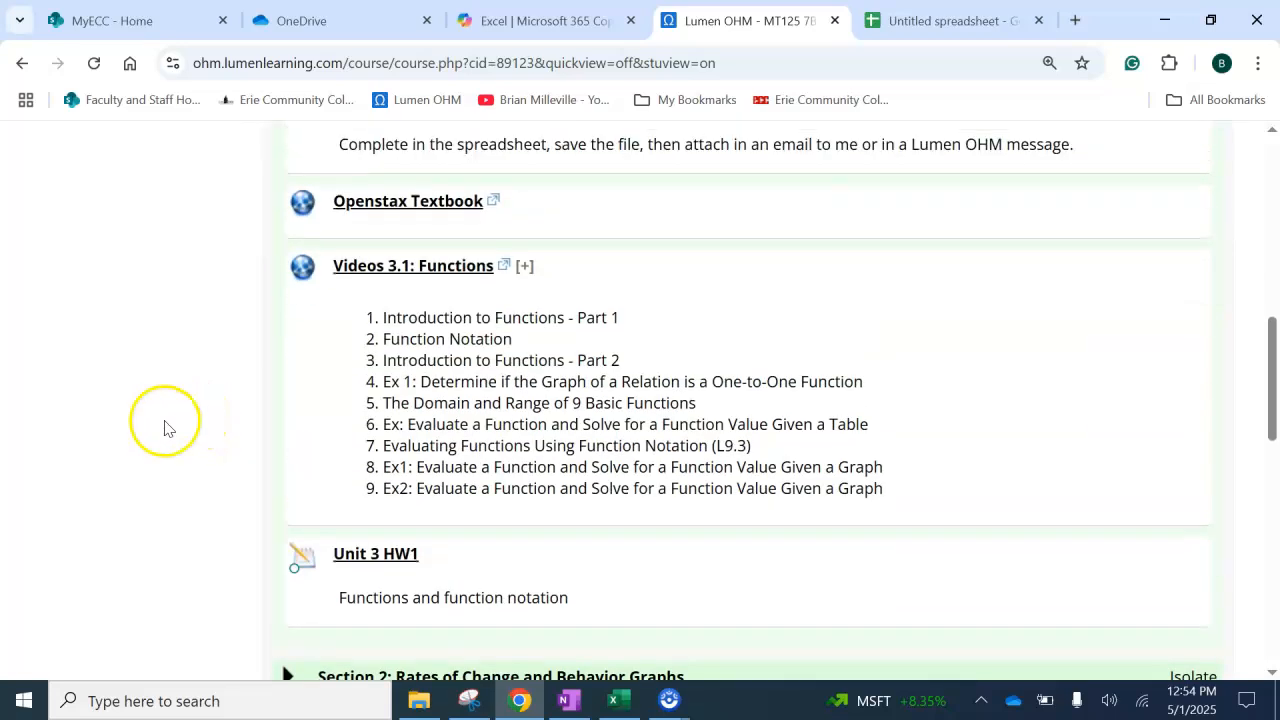
pyautogui.scroll(3, 178, 428)
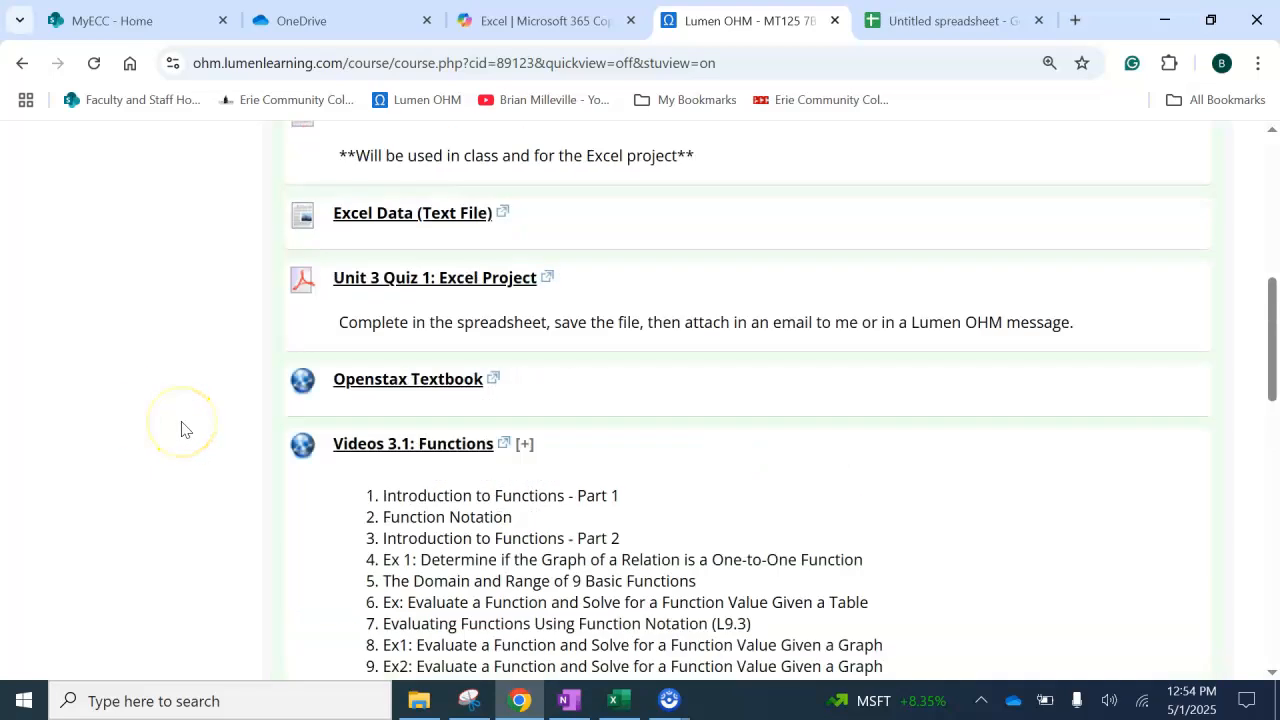
pyautogui.scroll(2, 181, 430)
# Step: Expand Unit 2 to view its sections, collapse it again and look over the Unit 3 Section 1 items
pyautogui.click(337, 284)
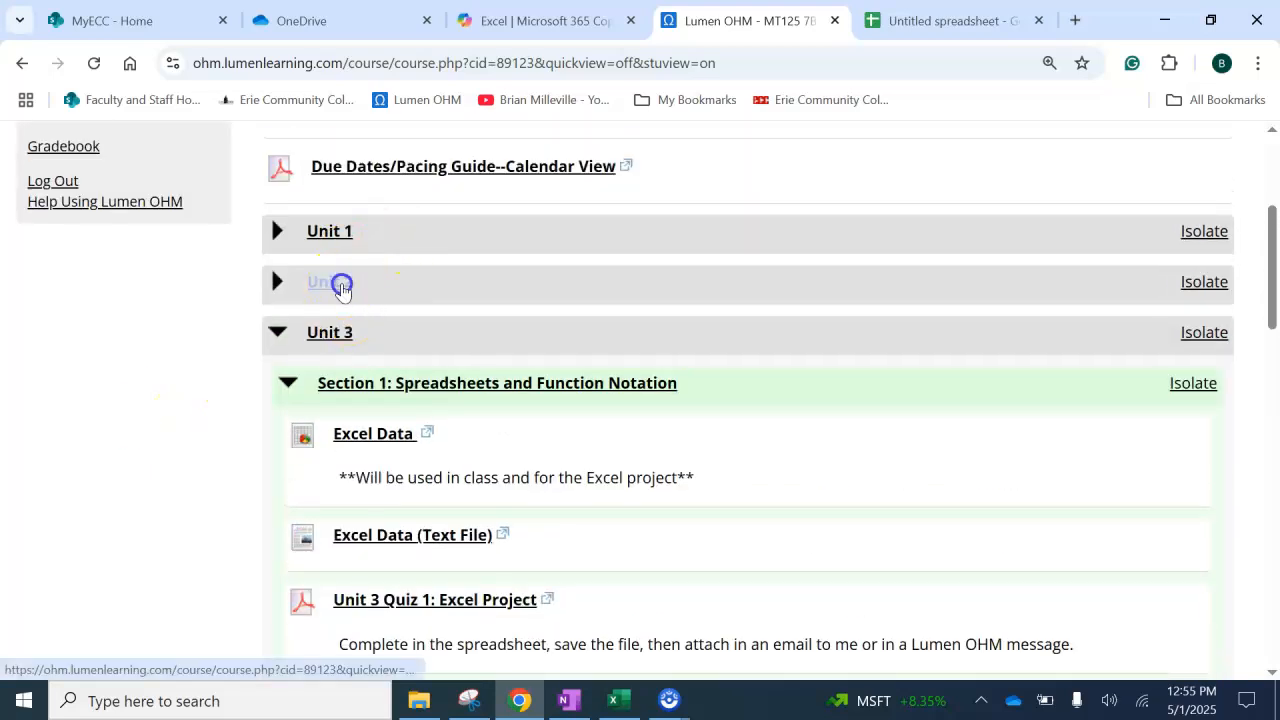
pyautogui.scroll(-3, 340, 295)
pyautogui.scroll(2, 335, 302)
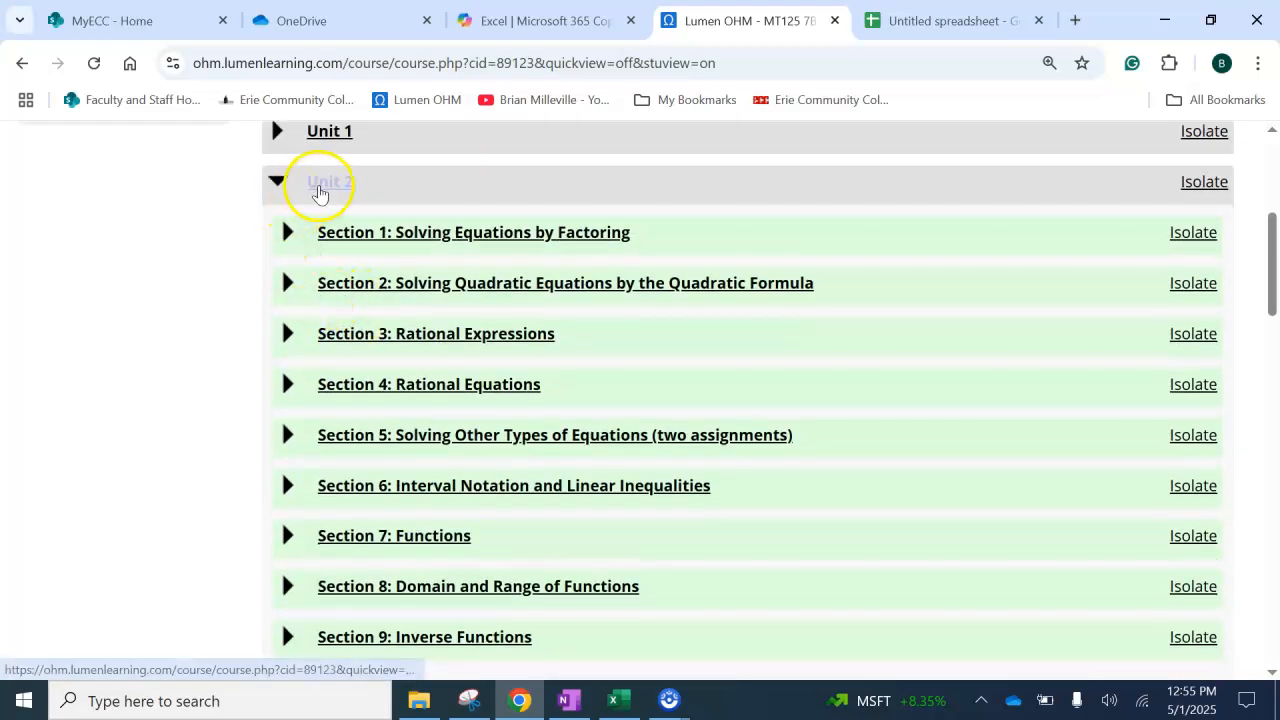
pyautogui.click(321, 188)
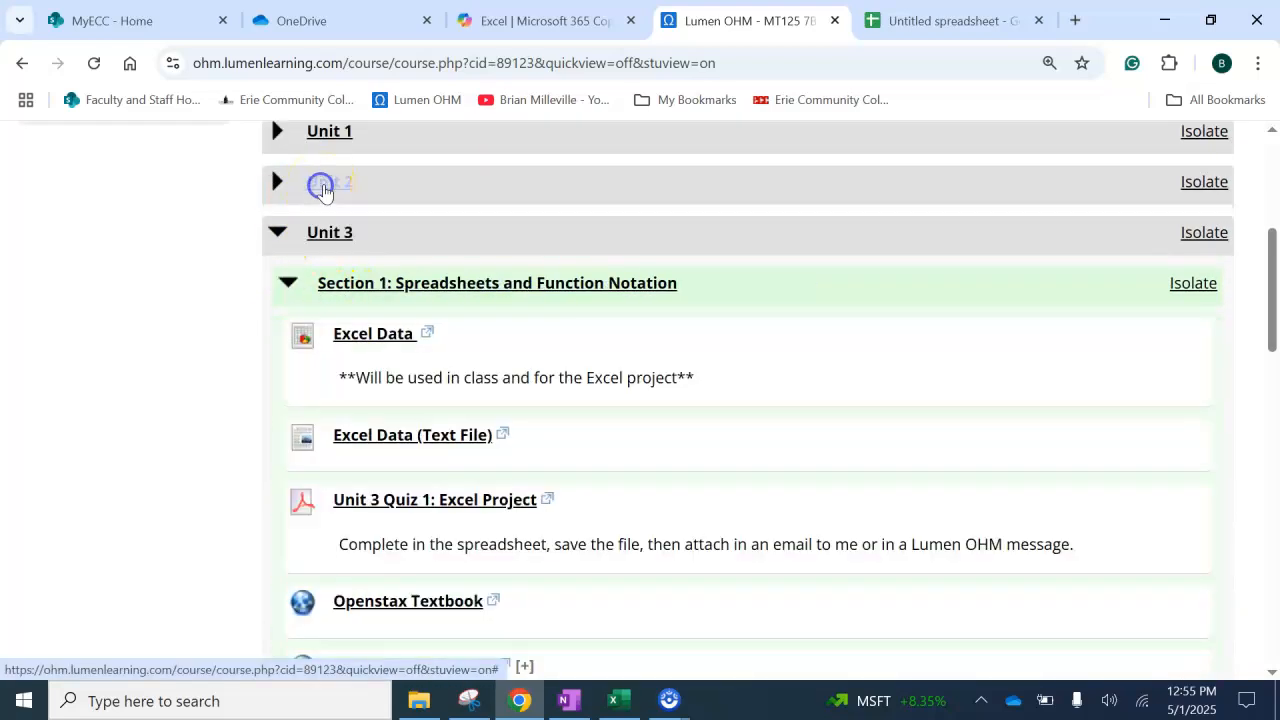
pyautogui.scroll(-4, 184, 290)
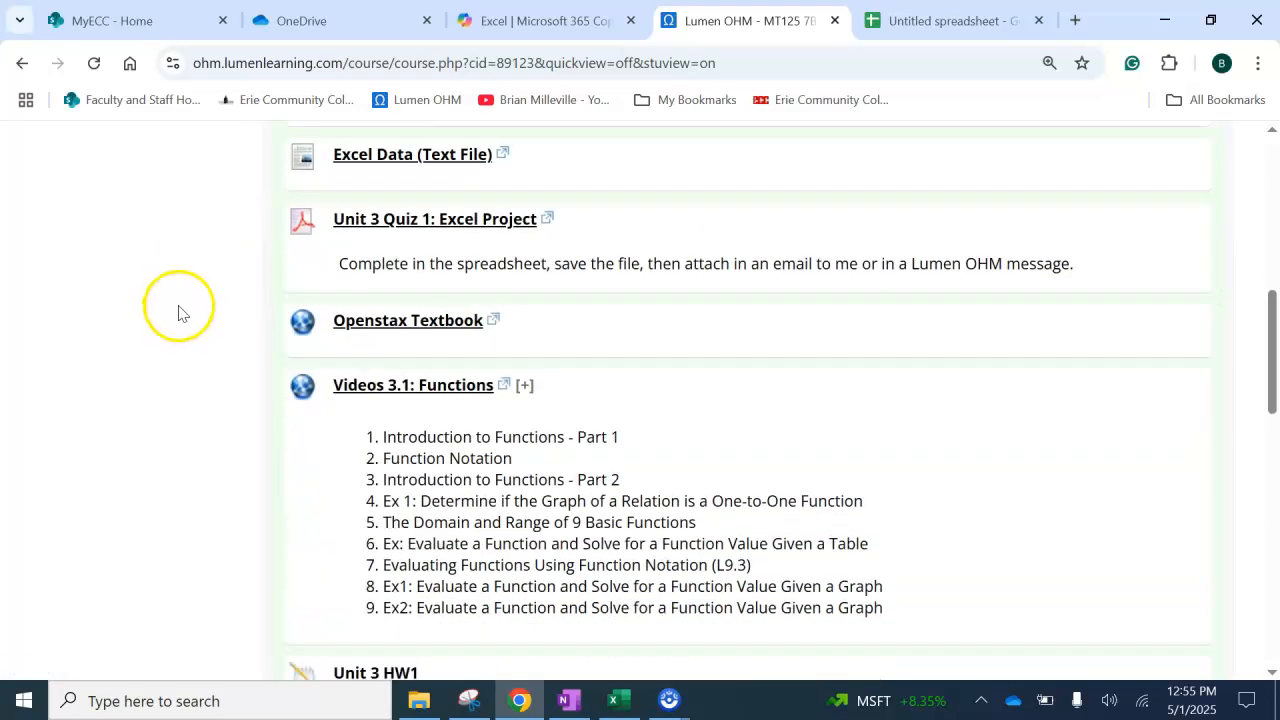
pyautogui.scroll(4, 177, 318)
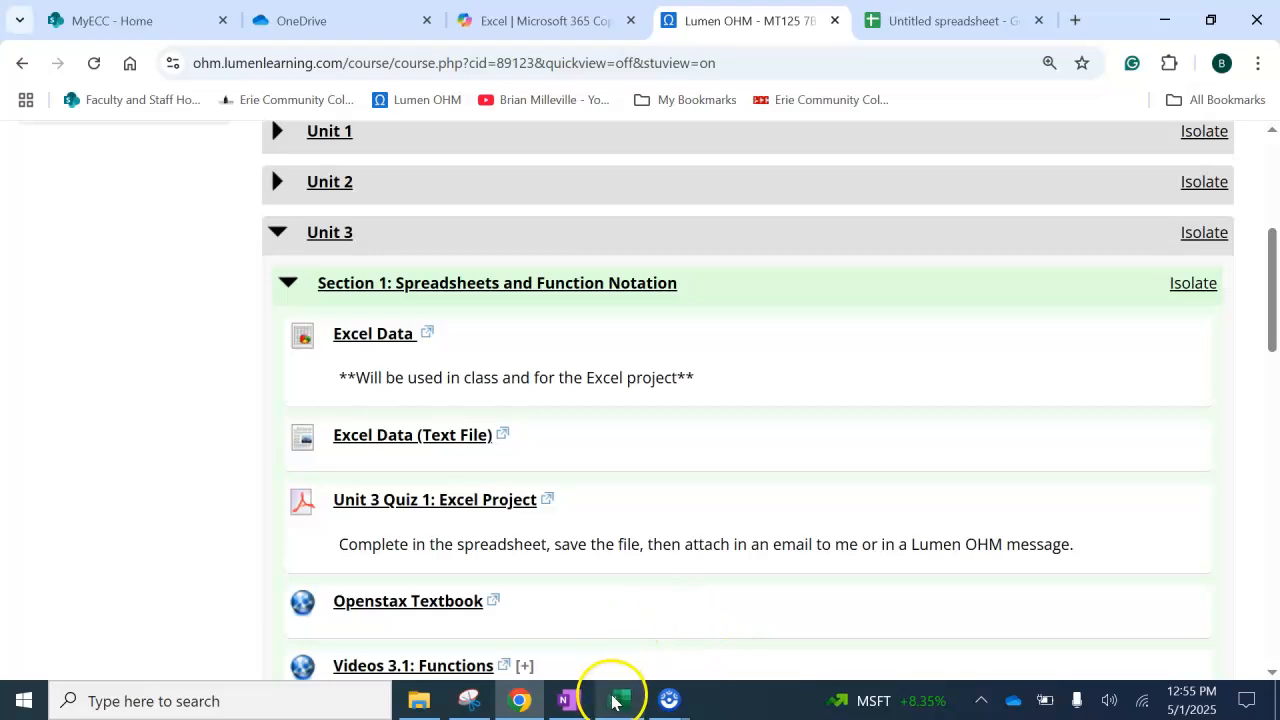
# Step: Switch to OneNote and review the Excel Commands and Syntax table from SUM down to CORREL
pyautogui.click(568, 695)
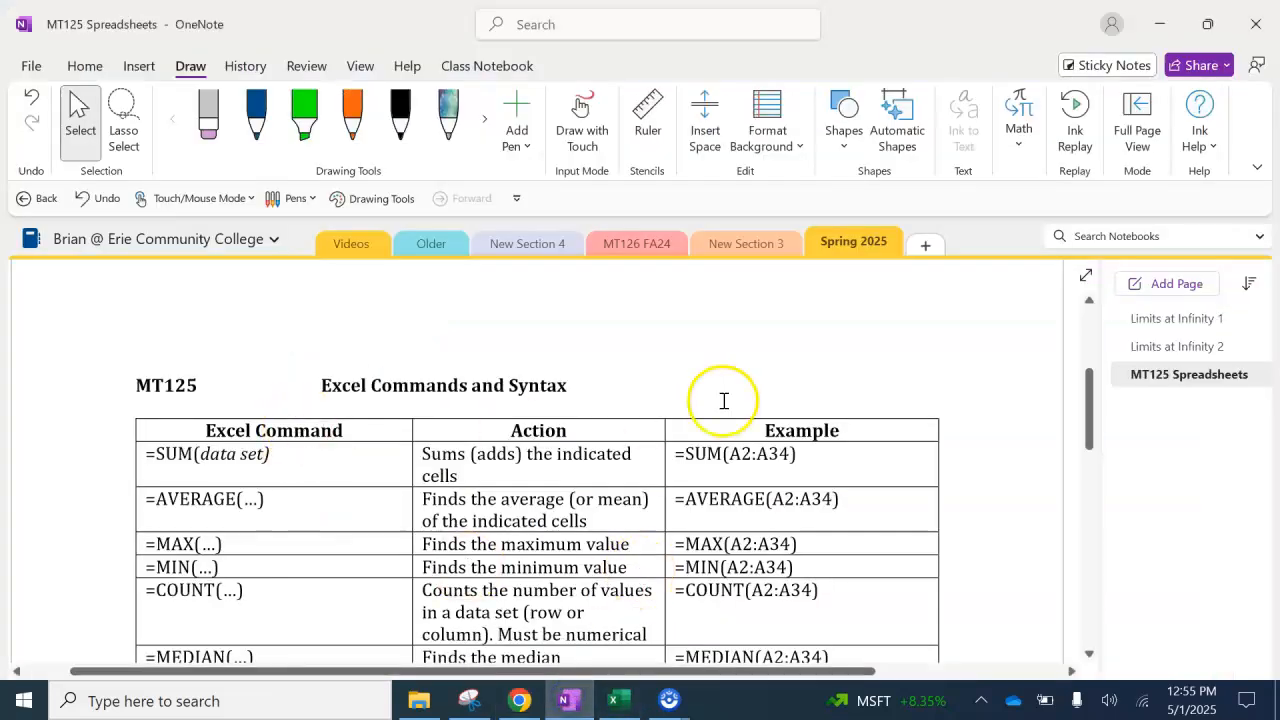
pyautogui.scroll(-1, 790, 405)
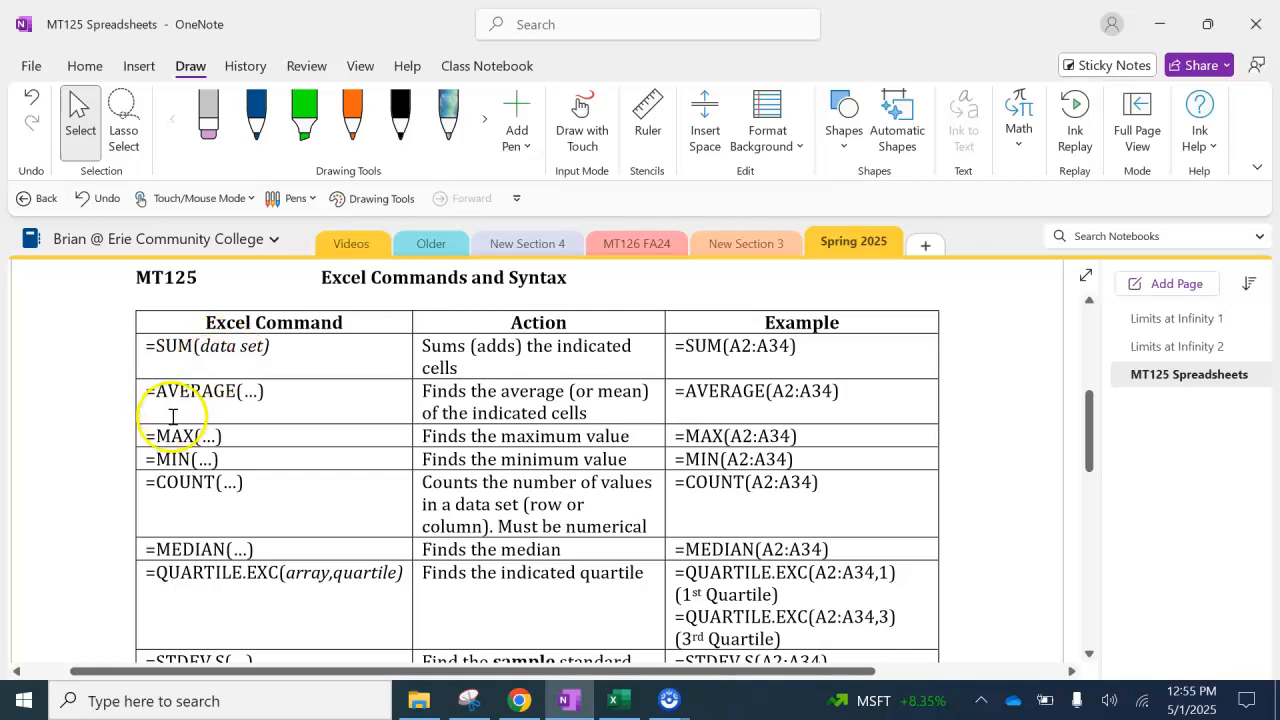
pyautogui.scroll(-2, 340, 505)
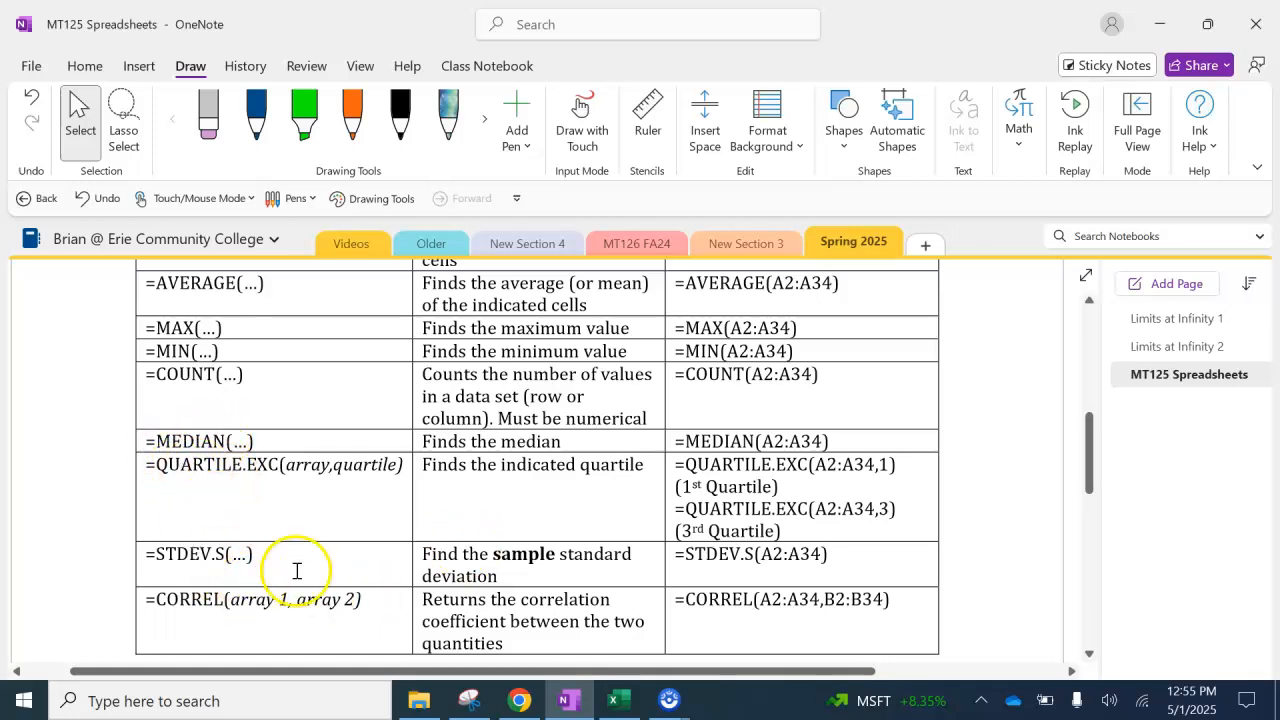
pyautogui.scroll(3, 529, 531)
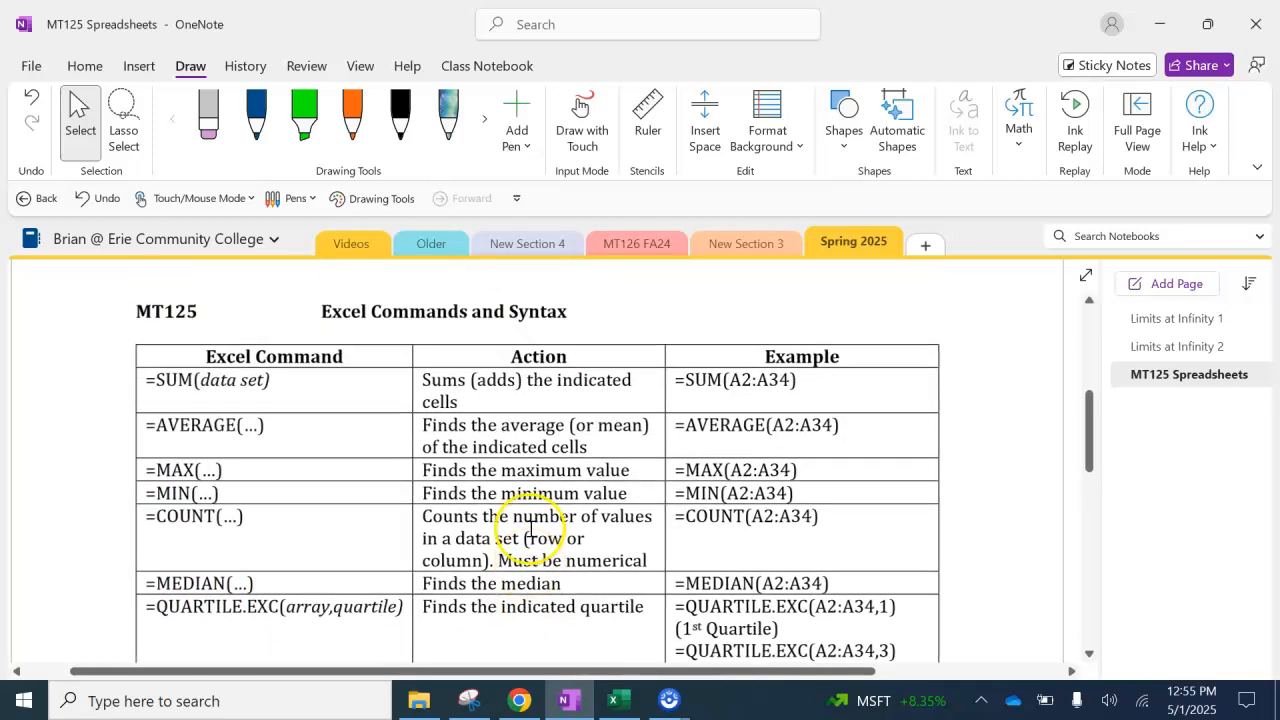
# Step: Switch to the MyECC home page in Chrome and find OneDrive in the Launch Pad list
pyautogui.click(517, 703)
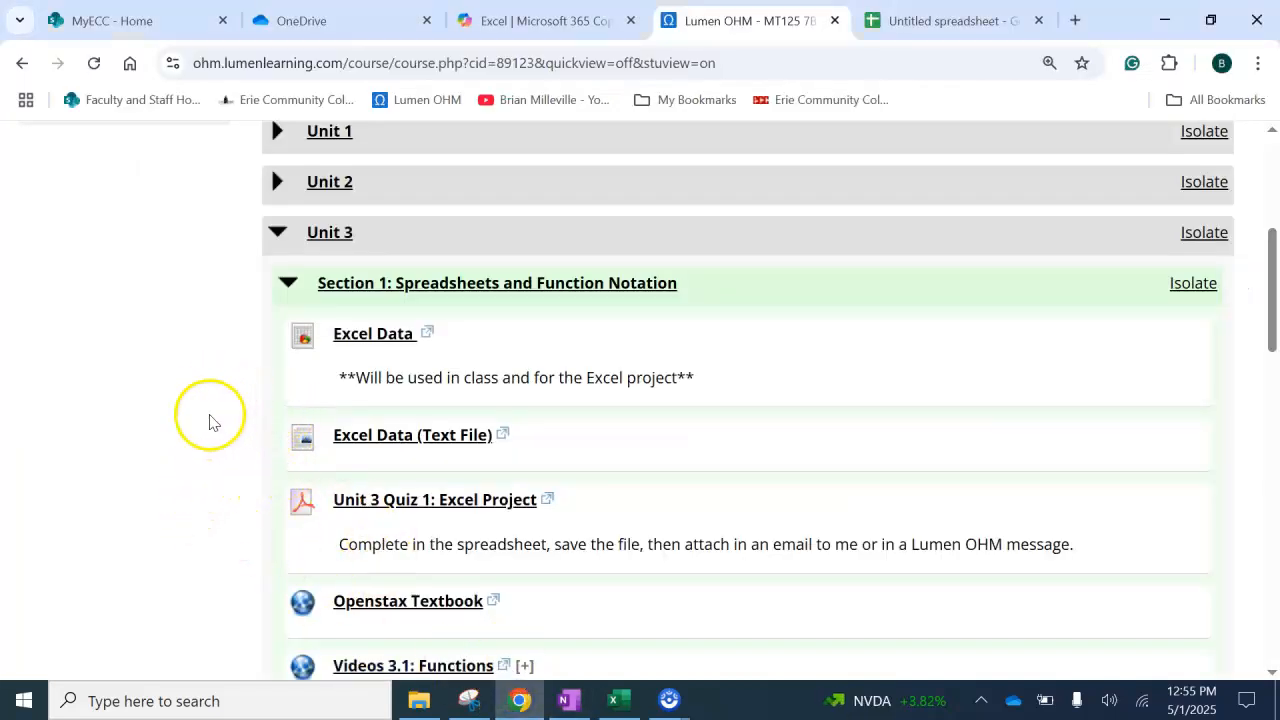
pyautogui.click(145, 22)
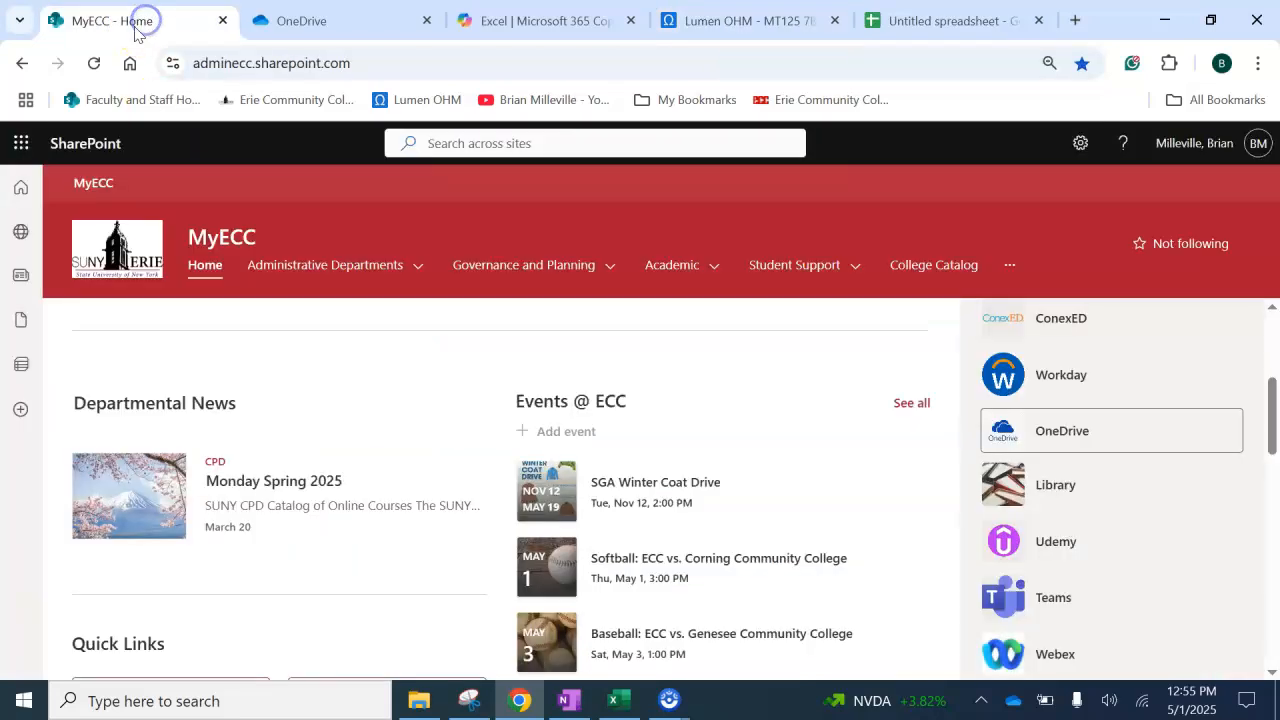
pyautogui.moveTo(1268, 425); pyautogui.dragTo(1274, 370)
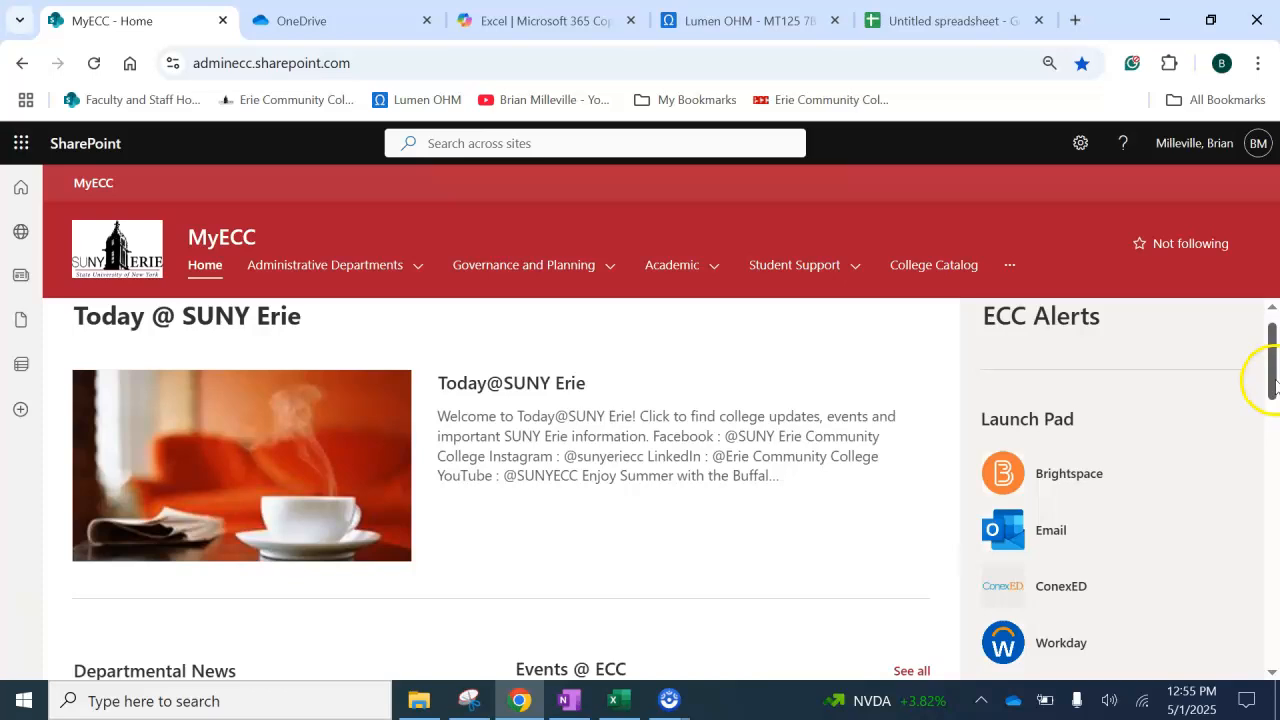
pyautogui.scroll(-2, 1100, 480)
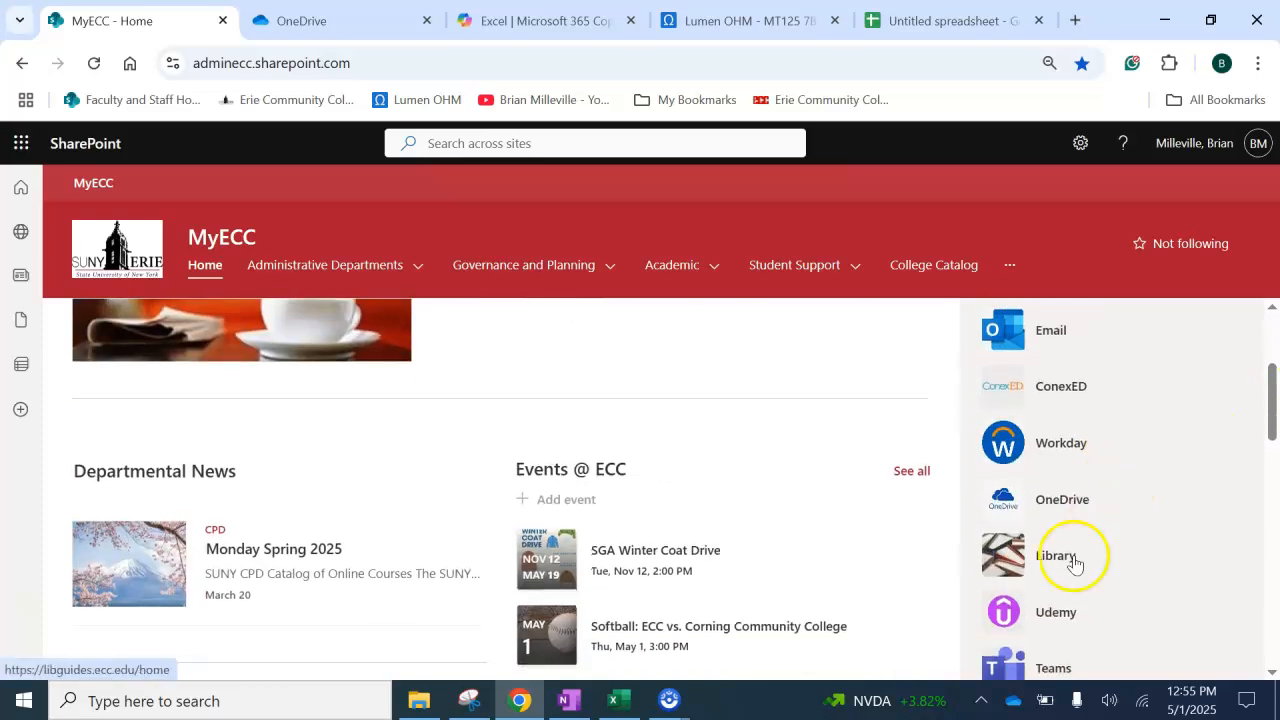
# Step: Find Excel among the Microsoft 365 apps in OneDrive and create a blank workbook in Excel for the web
pyautogui.click(314, 28)
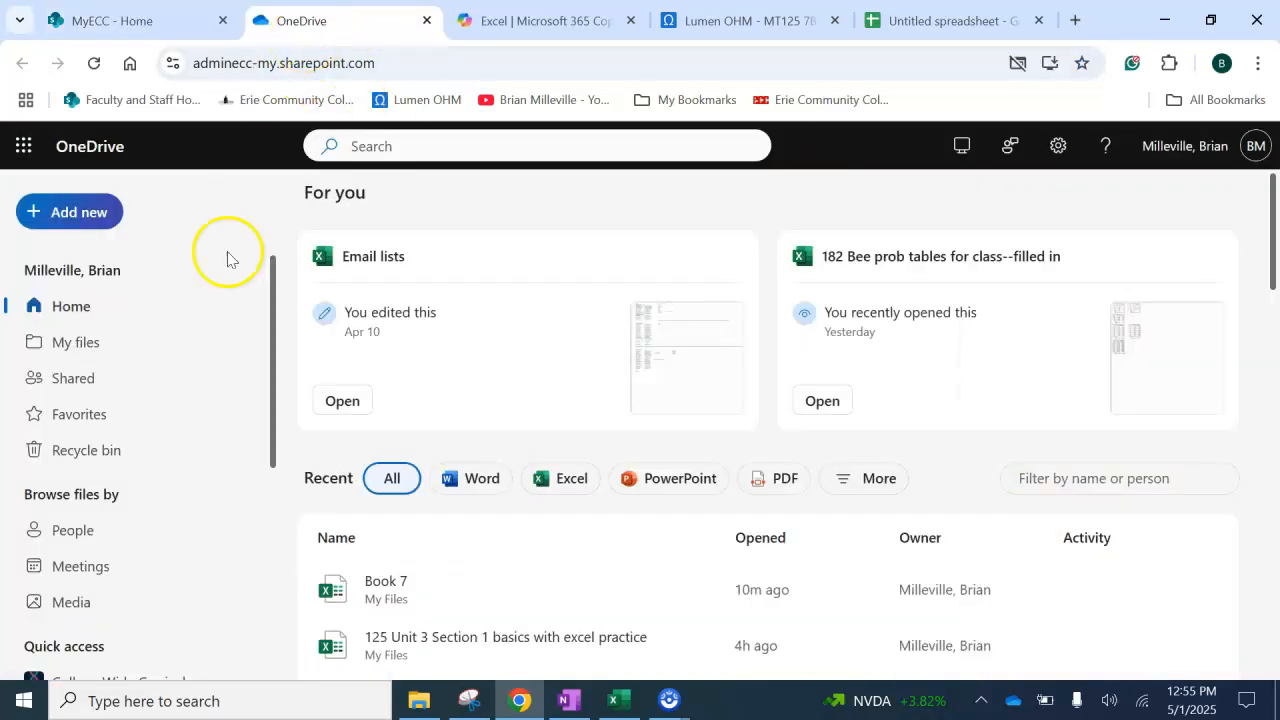
pyautogui.click(24, 150)
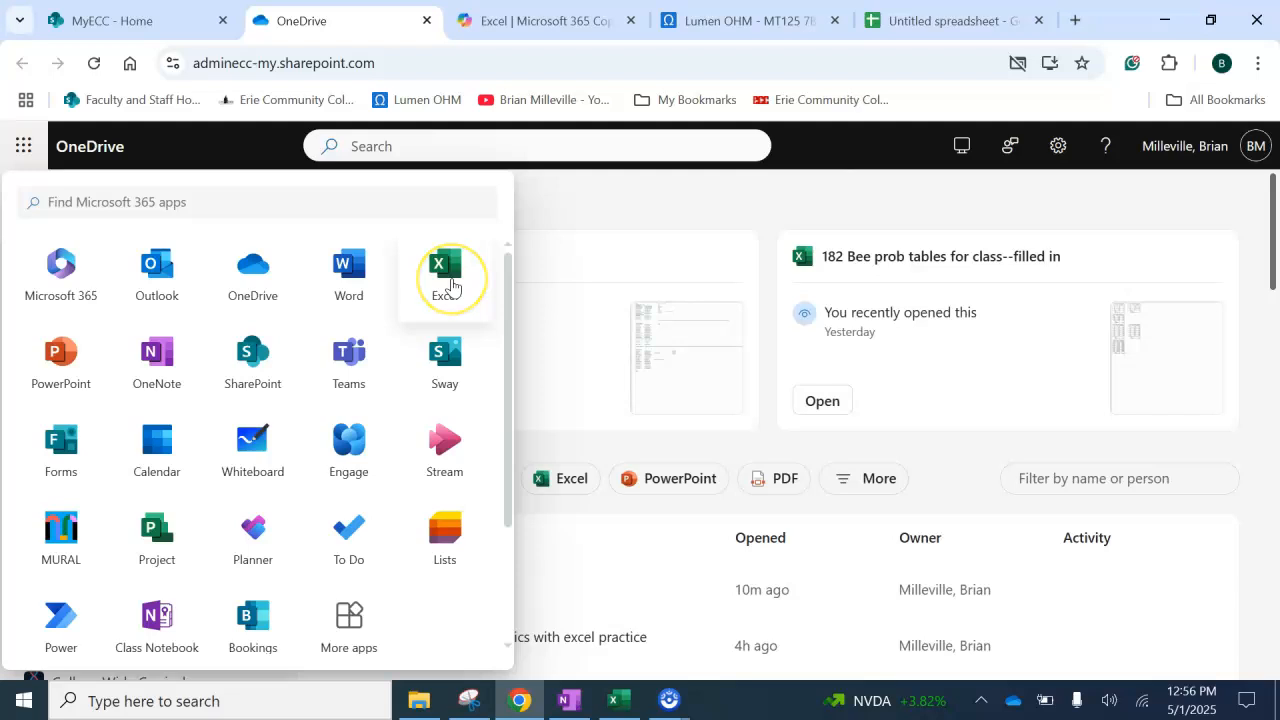
pyautogui.click(23, 146)
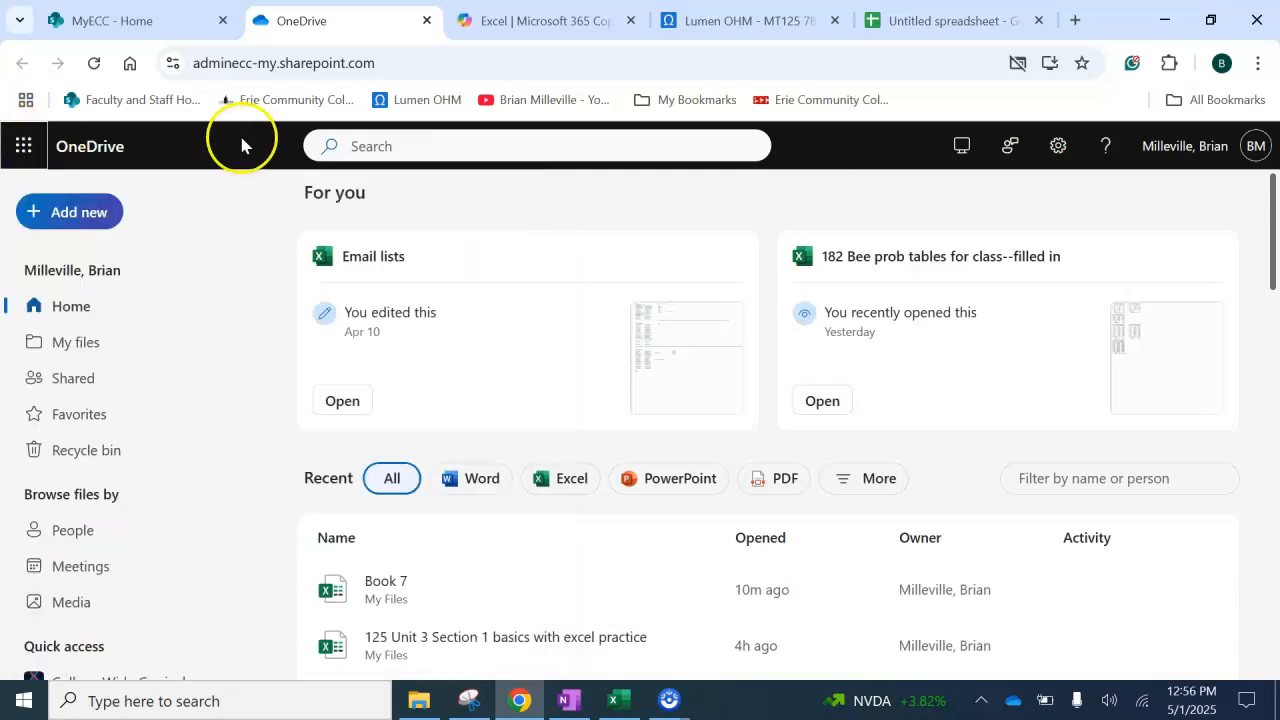
pyautogui.click(522, 18)
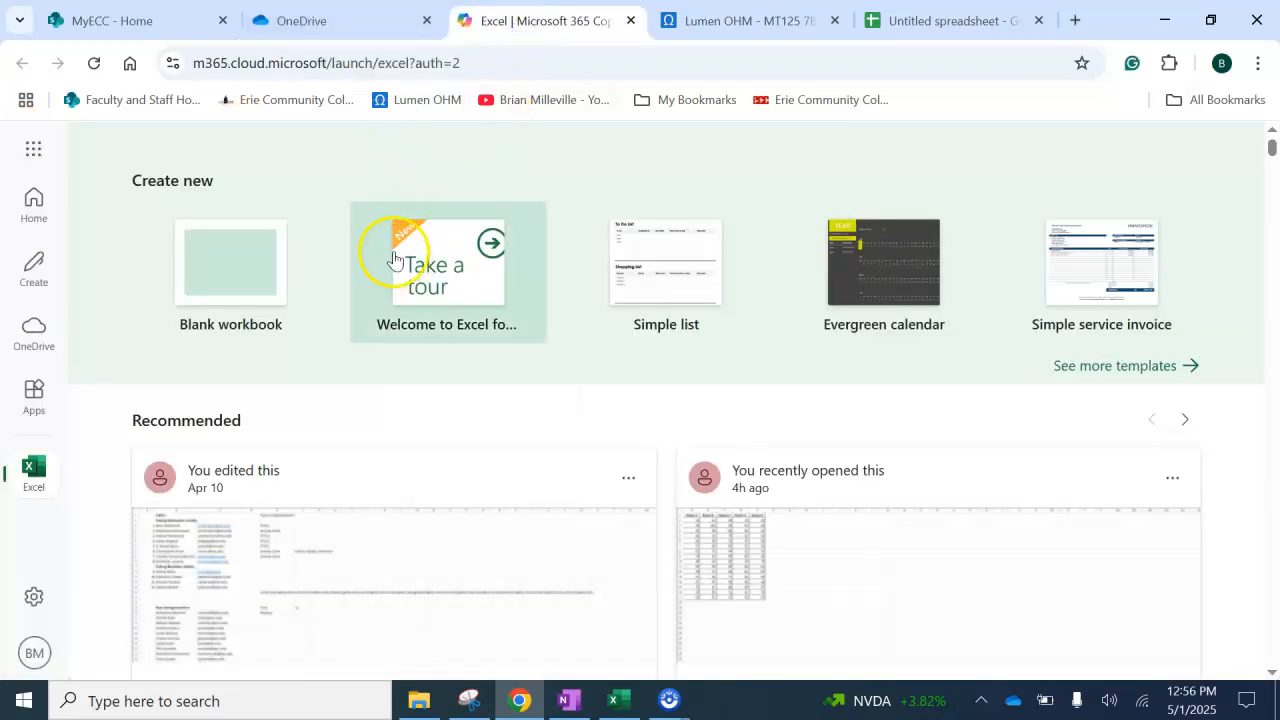
pyautogui.click(251, 277)
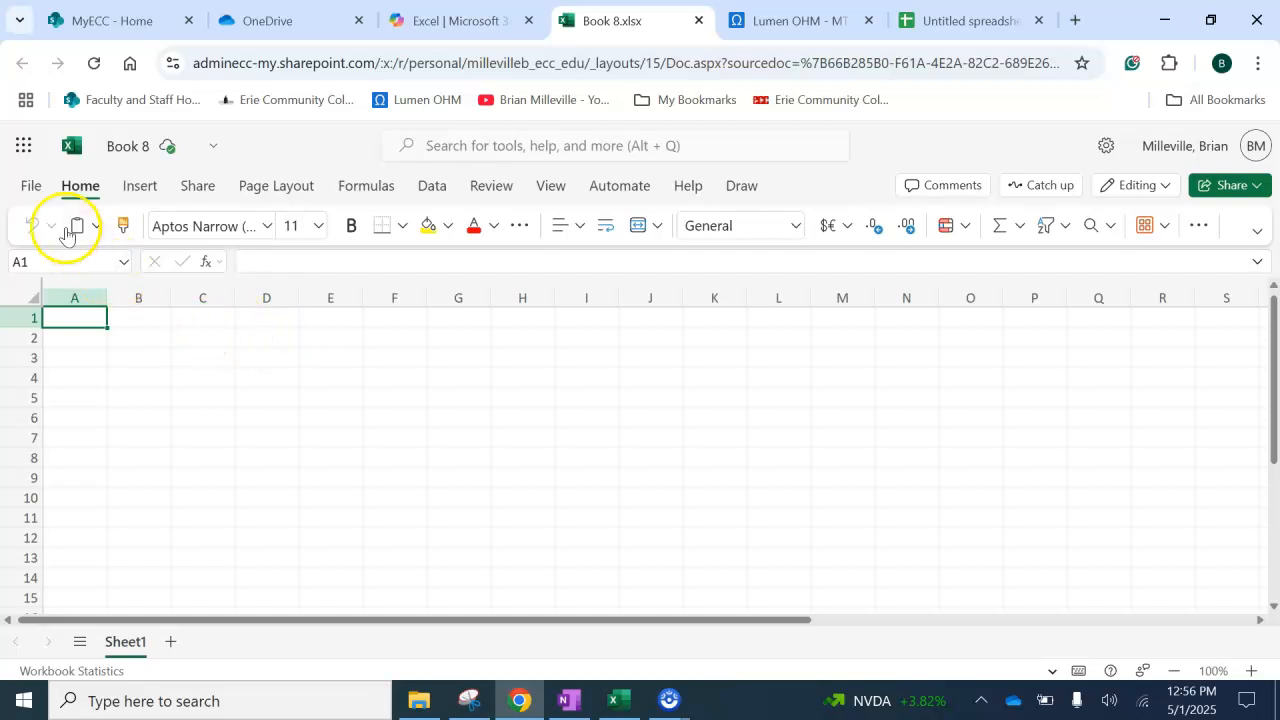
# Step: View the recently opened files and the choices for opening an existing file in the new workbook
pyautogui.click(25, 186)
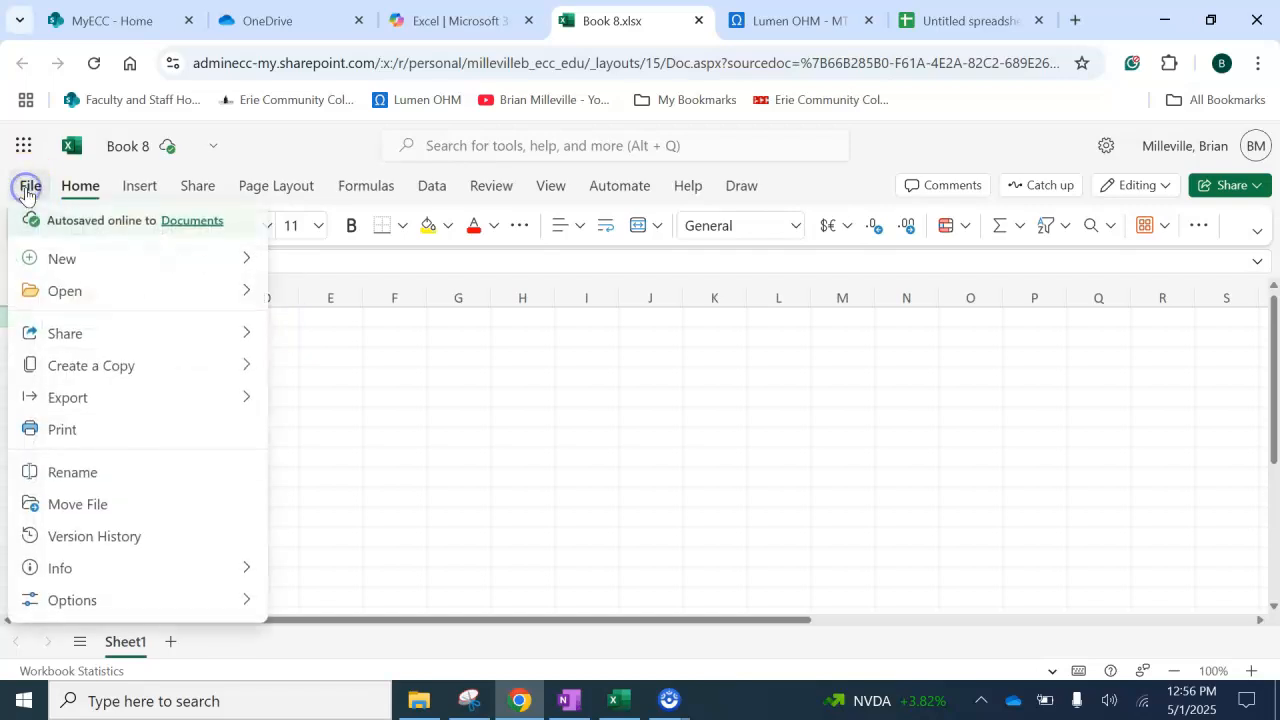
pyautogui.click(242, 291)
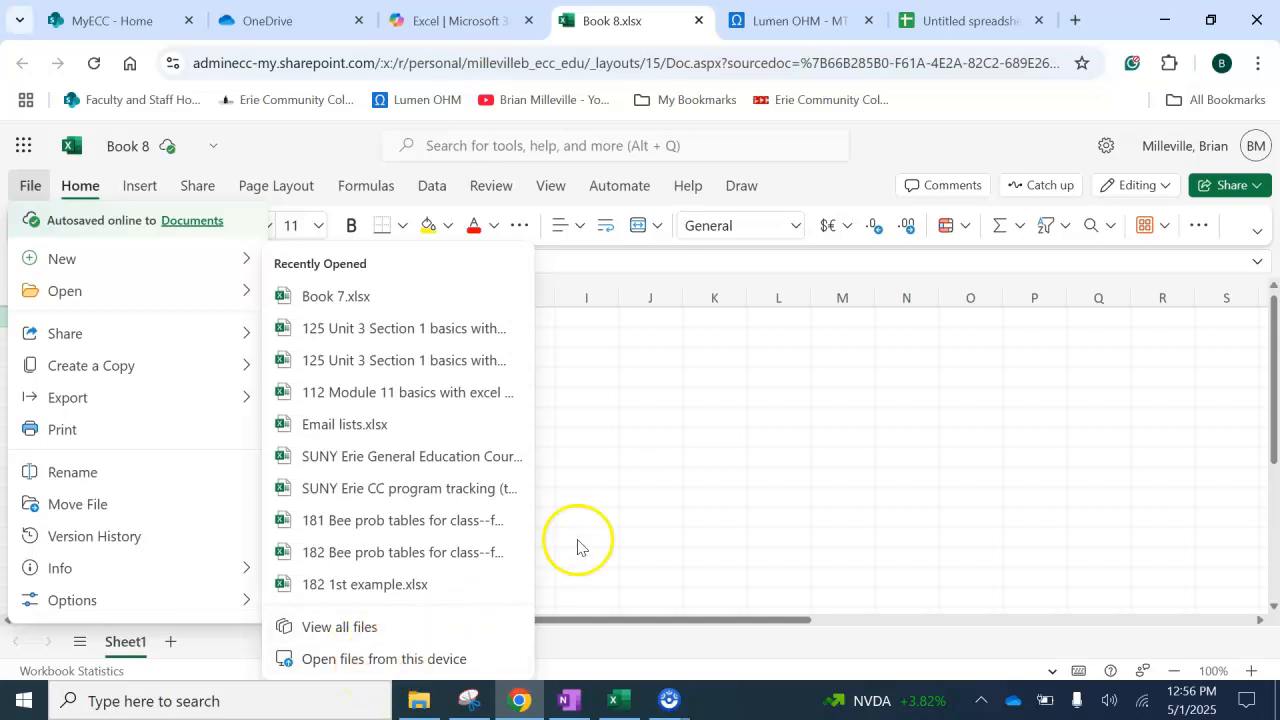
pyautogui.click(659, 466)
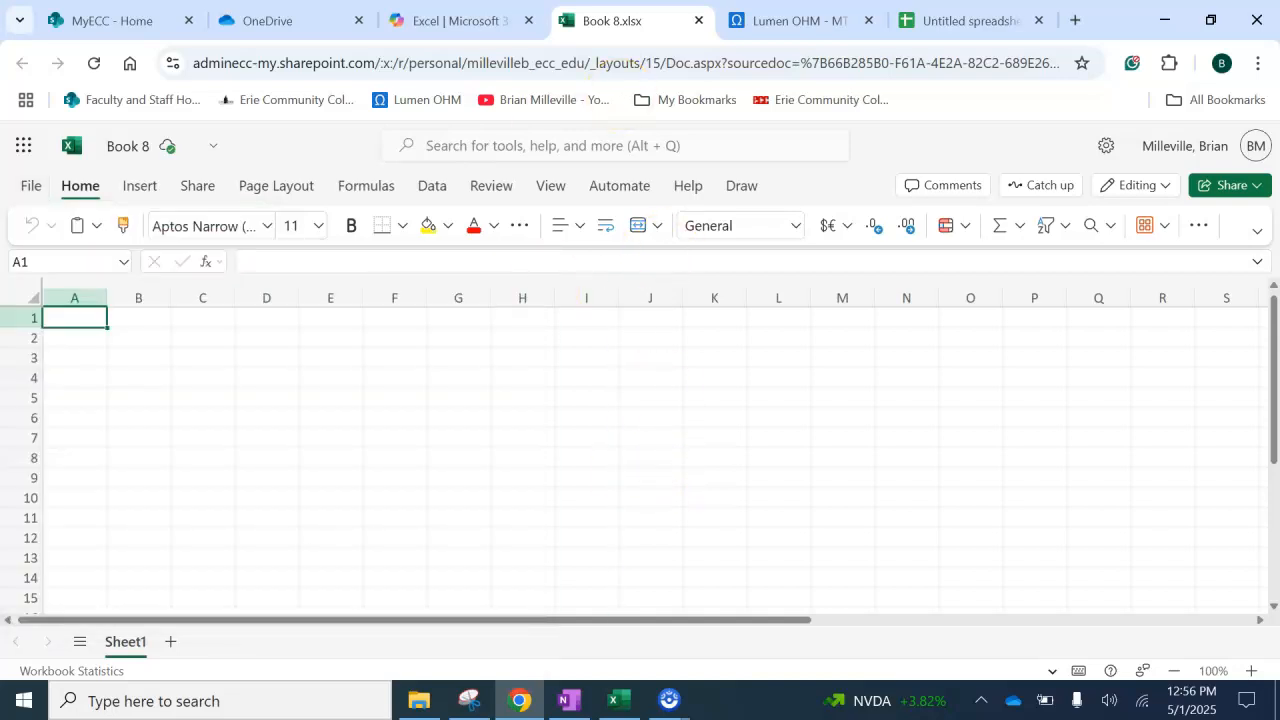
# Step: Check the Excel Data link in Lumen OHM, switch to desktop Excel and highlight the Option A and Option B cost cells on Sheet2
pyautogui.click(778, 22)
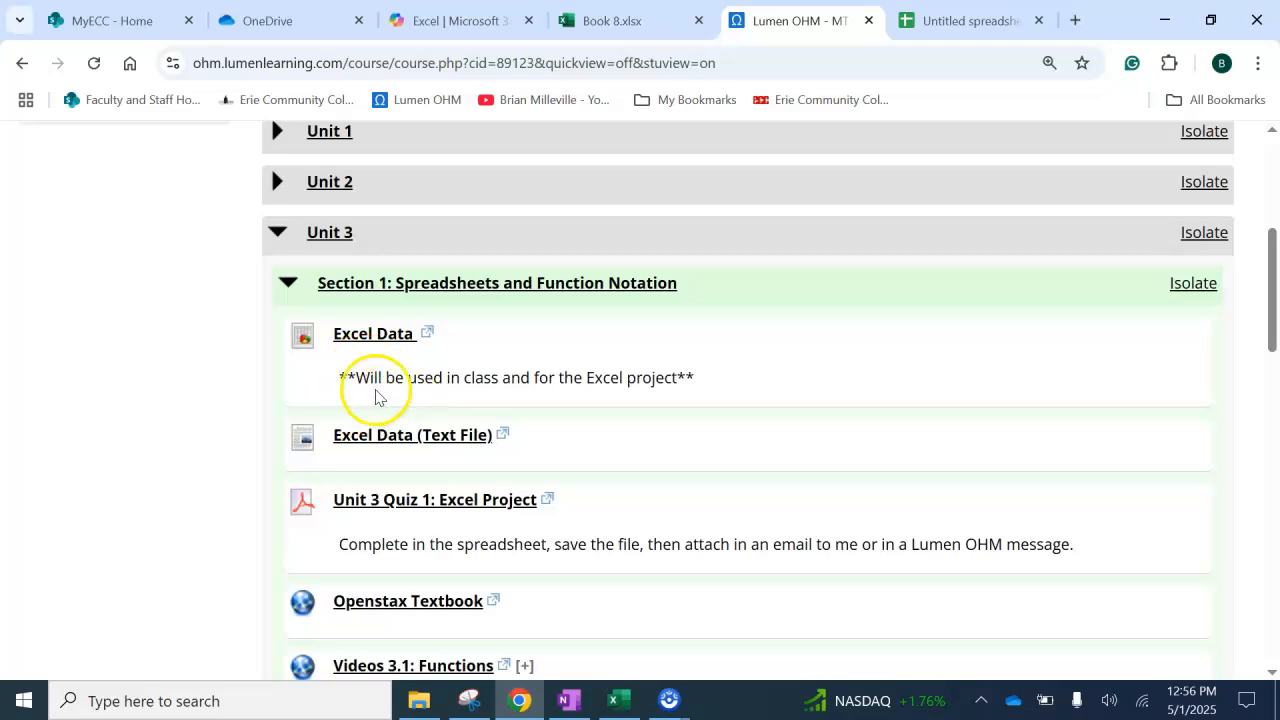
pyautogui.click(620, 706)
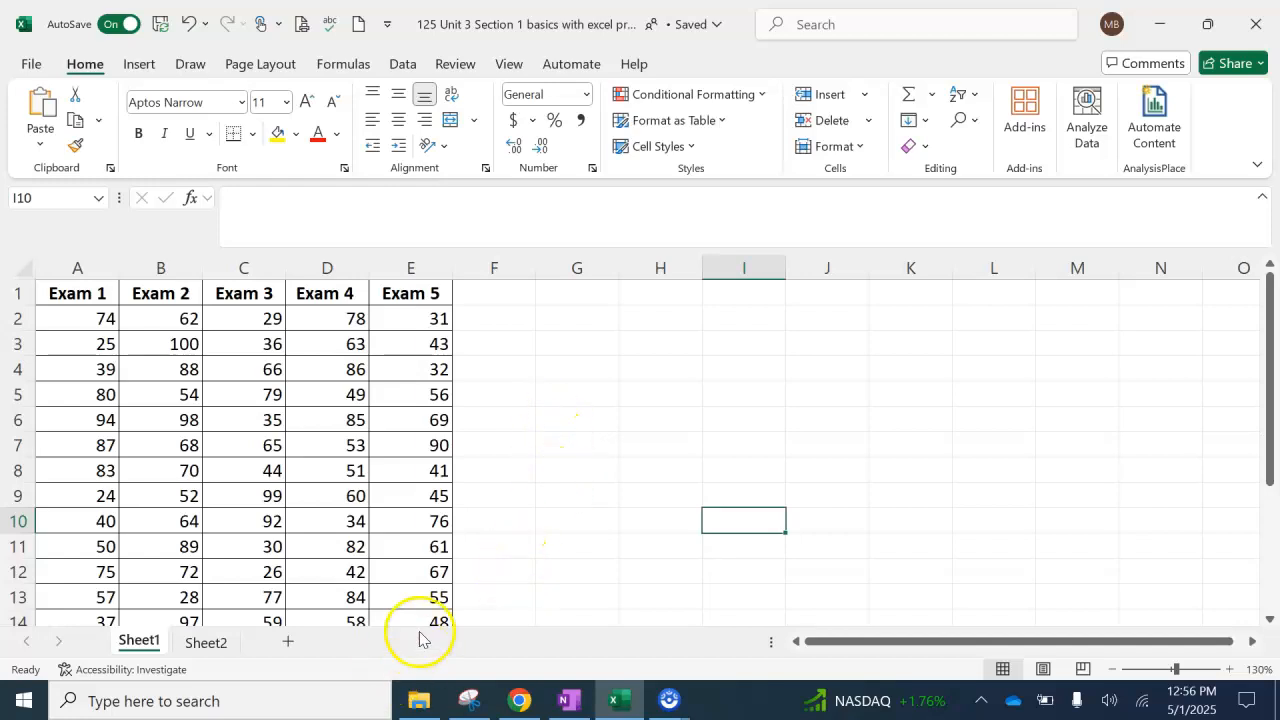
pyautogui.click(203, 647)
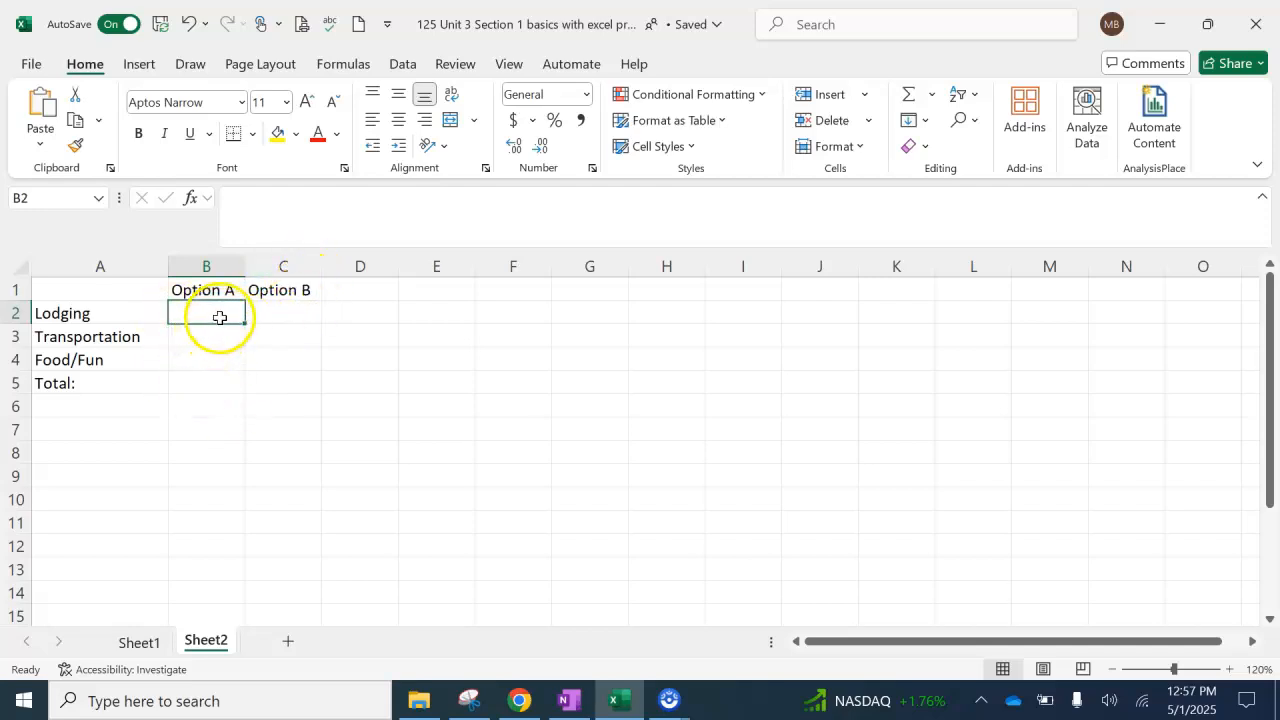
pyautogui.moveTo(220, 314); pyautogui.dragTo(226, 385)
pyautogui.moveTo(223, 323); pyautogui.dragTo(219, 357)
pyautogui.moveTo(278, 315); pyautogui.dragTo(286, 352)
pyautogui.moveTo(224, 316); pyautogui.dragTo(271, 346)
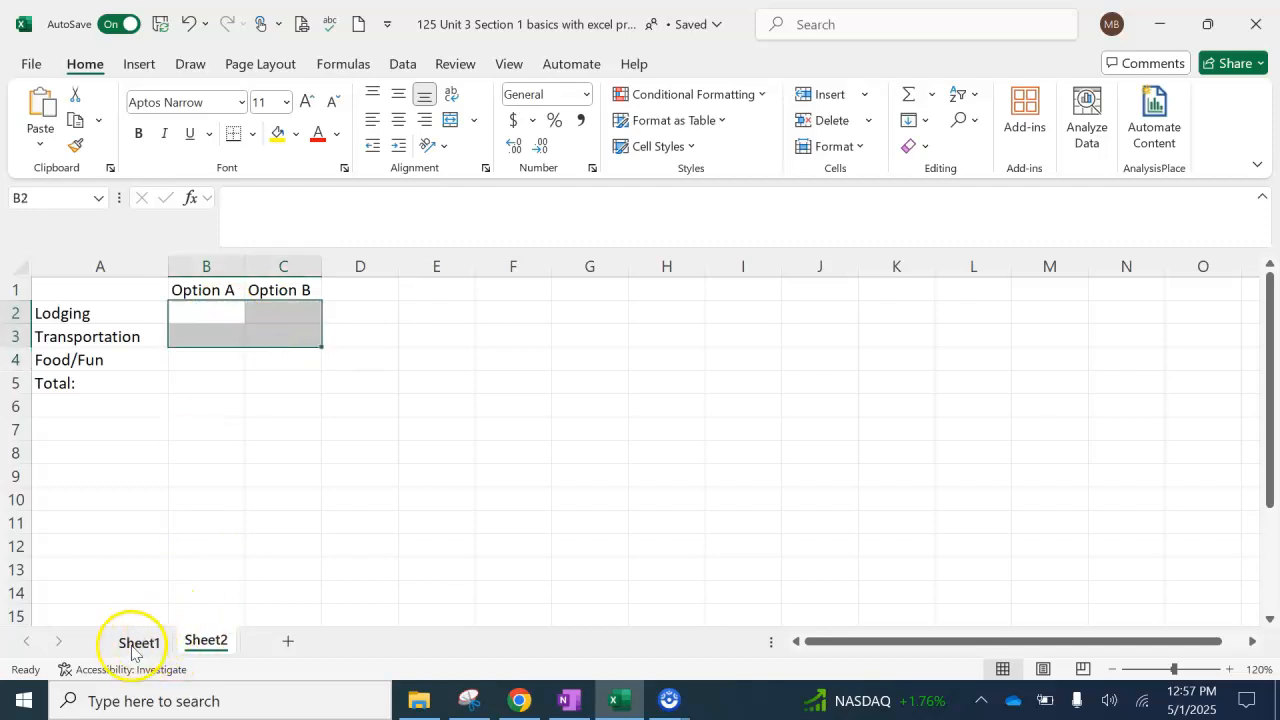
# Step: Return to Sheet1, select cell G2 and look through the Exam 1 to Exam 5 score columns
pyautogui.click(130, 640)
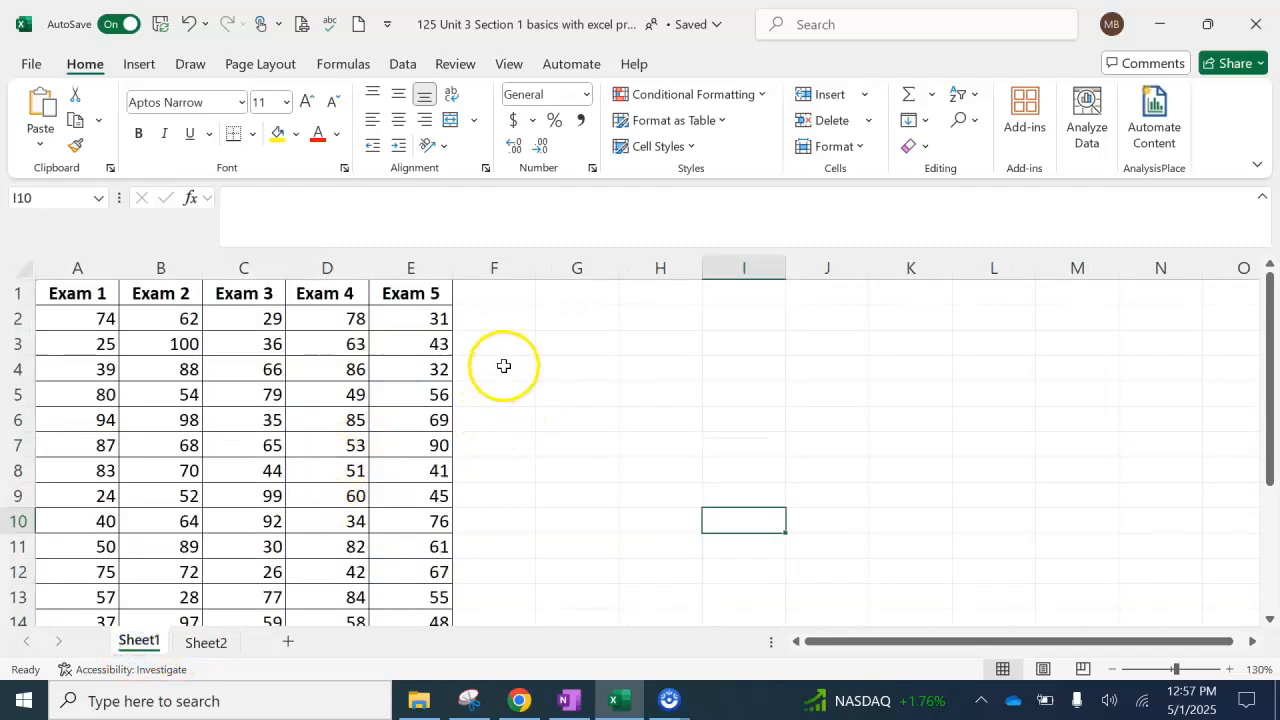
pyautogui.click(563, 325)
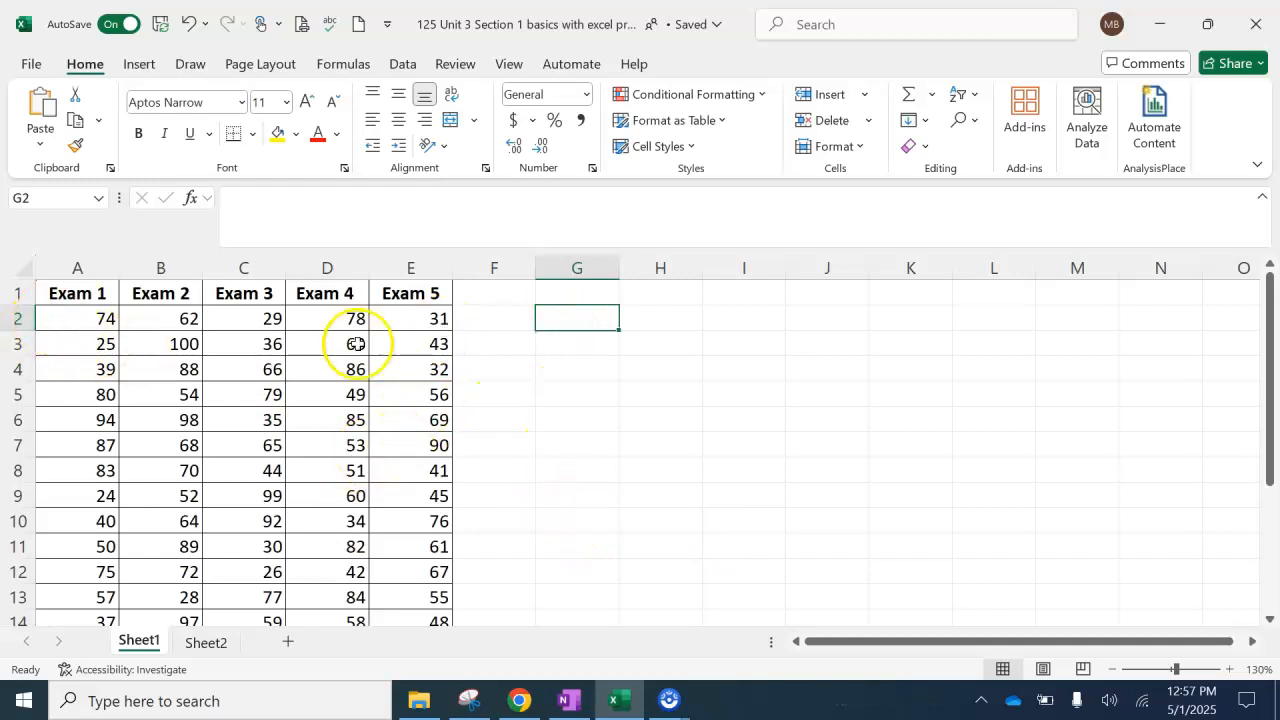
pyautogui.scroll(-3, 512, 380)
pyautogui.scroll(4, 150, 530)
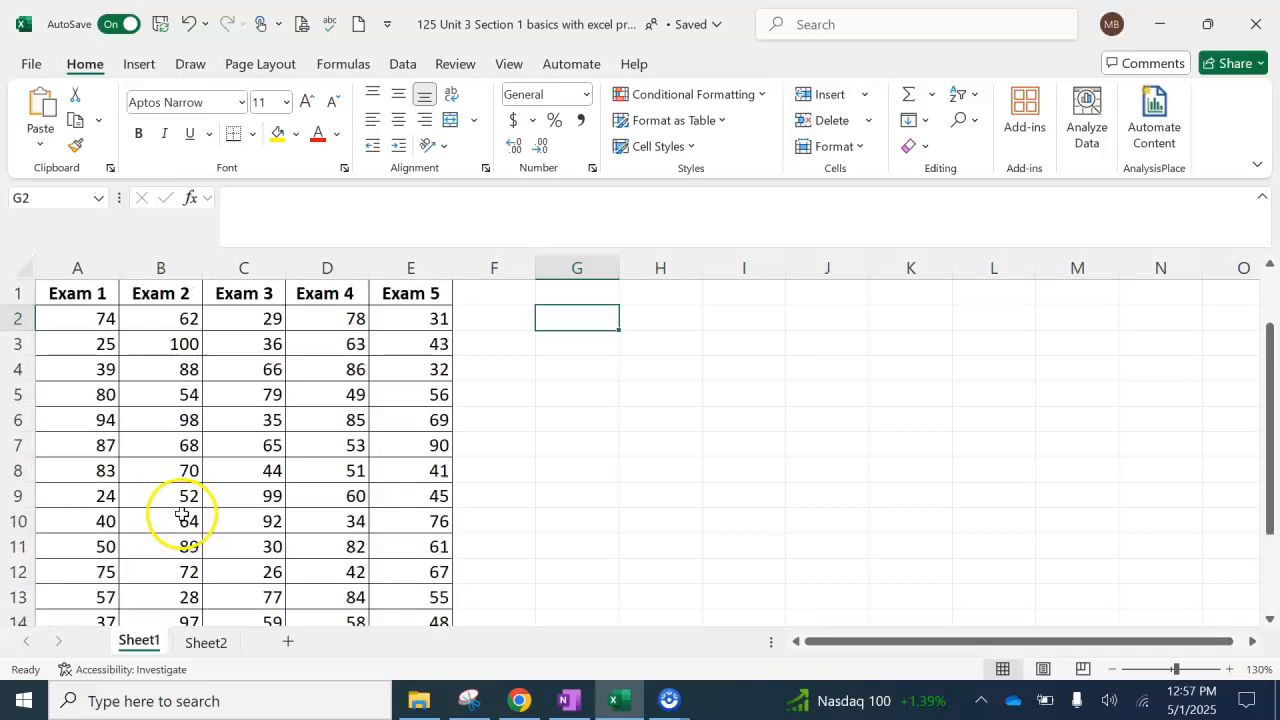
# Step: Highlight the exam score rows 3, 4 and 2 one after another
pyautogui.click(18, 344)
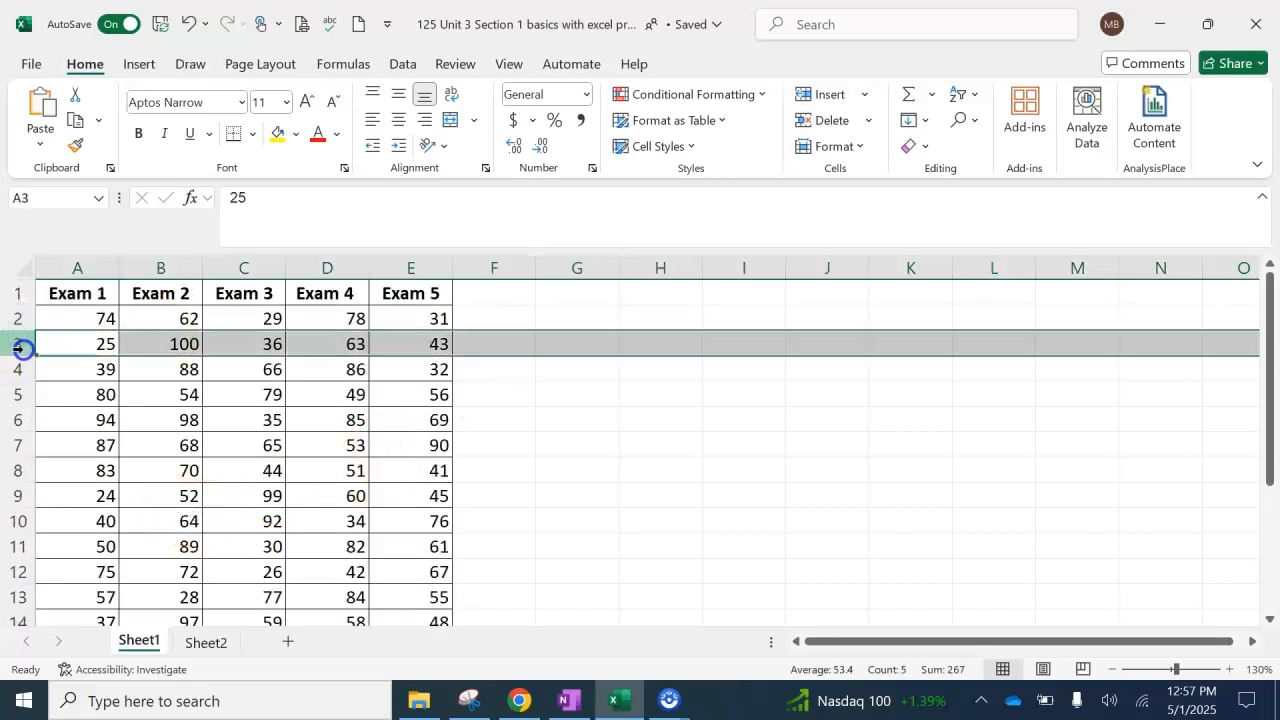
pyautogui.click(20, 368)
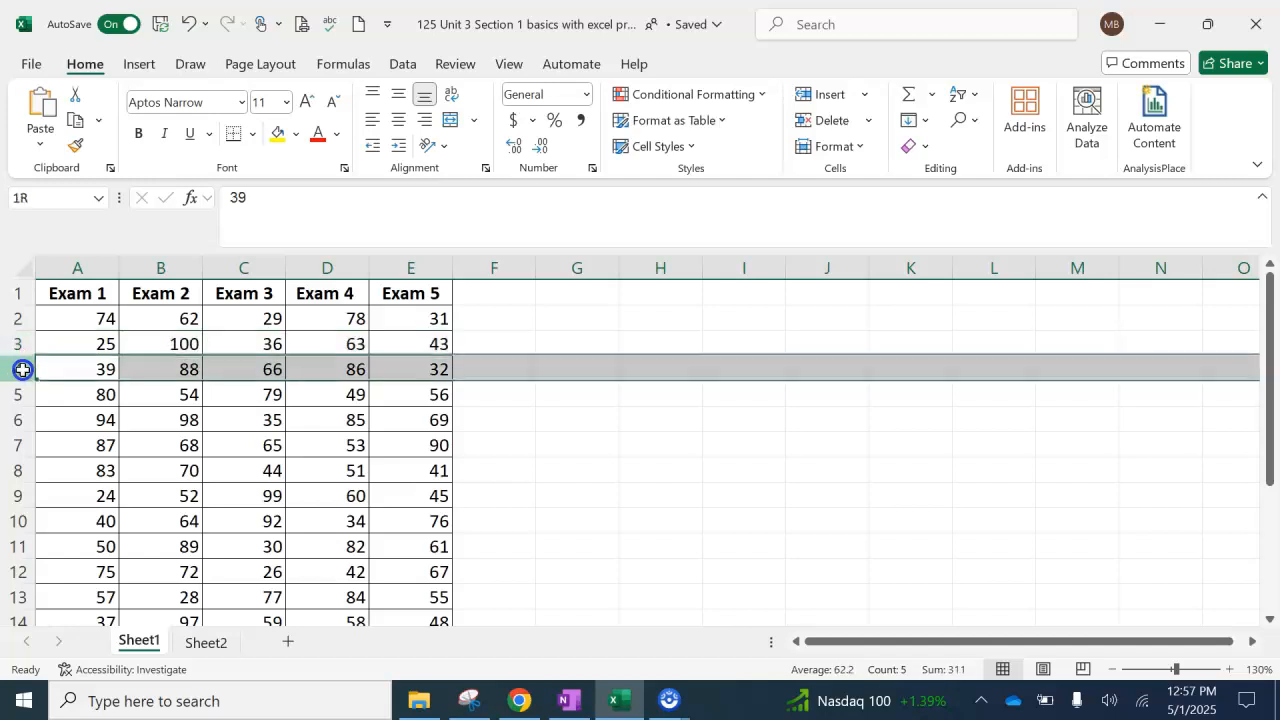
pyautogui.click(22, 318)
# Step: Enter the formula =(A2+B2+C2+D2+E2)/5 in cell G2 to average the first row's five exam scores
pyautogui.click(545, 318)
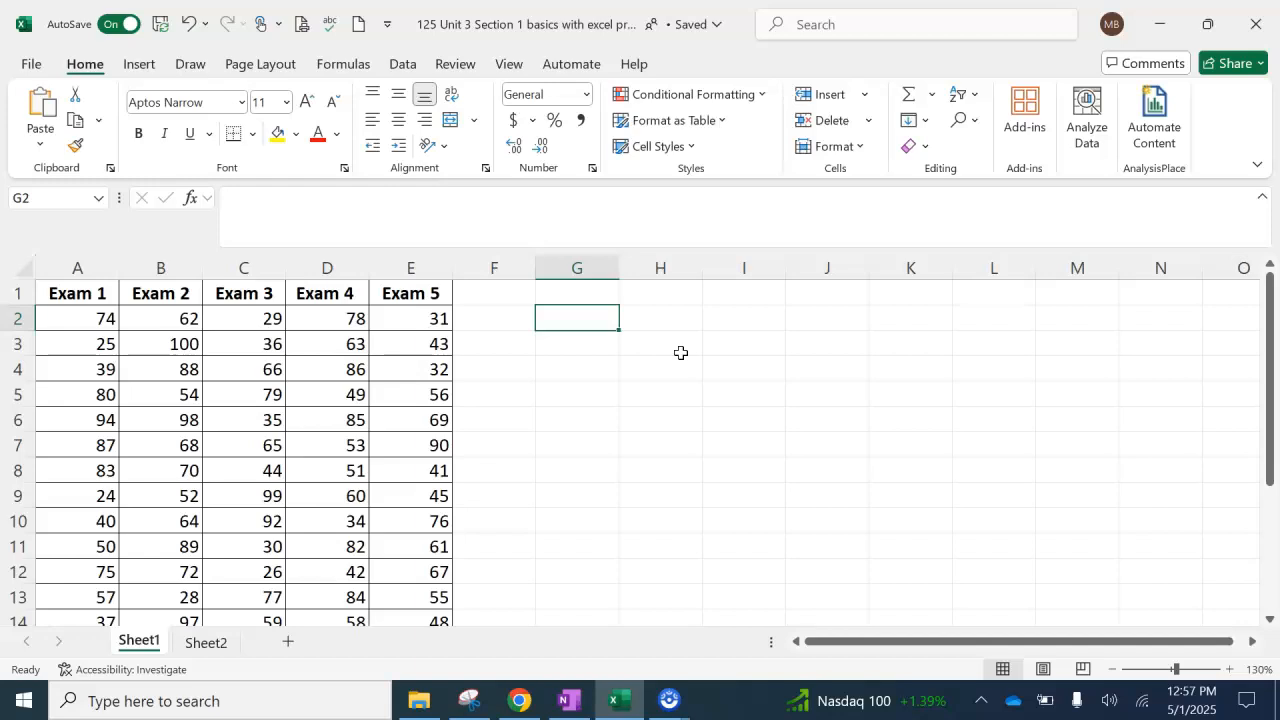
pyautogui.write('=')
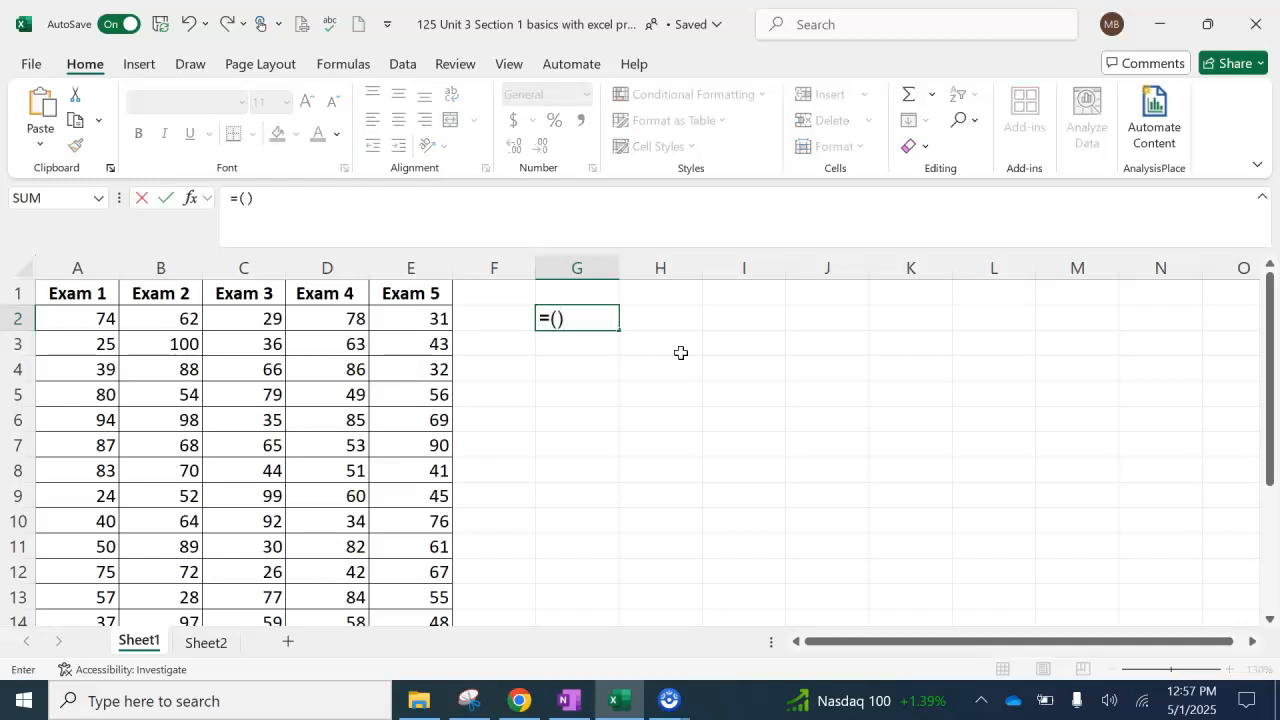
pyautogui.press('BackSpace')
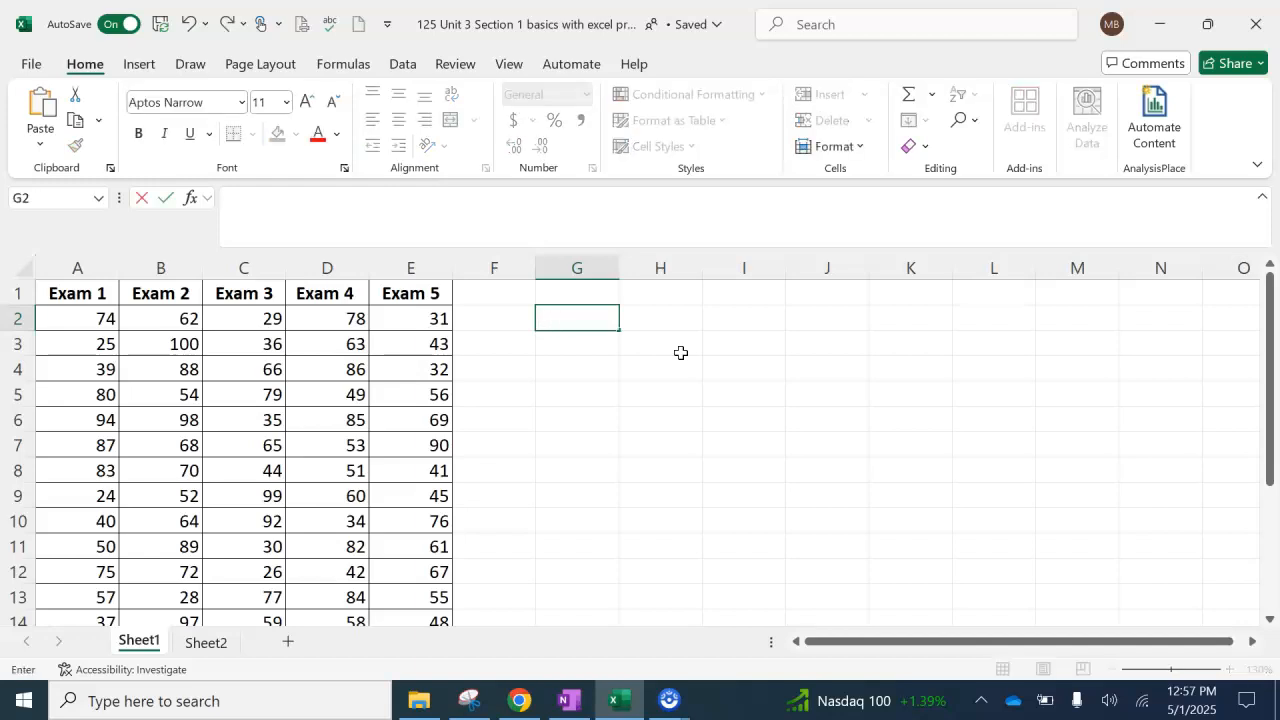
pyautogui.write('=(')
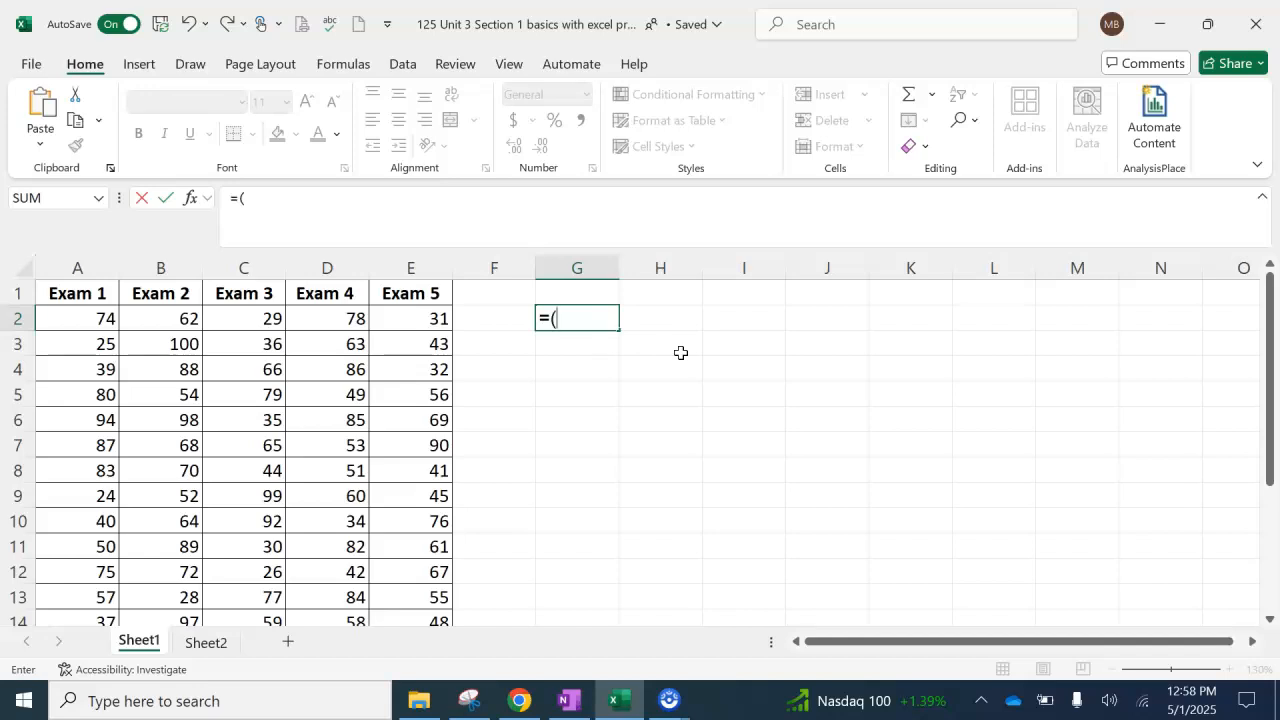
pyautogui.click(100, 338)
pyautogui.click(104, 318)
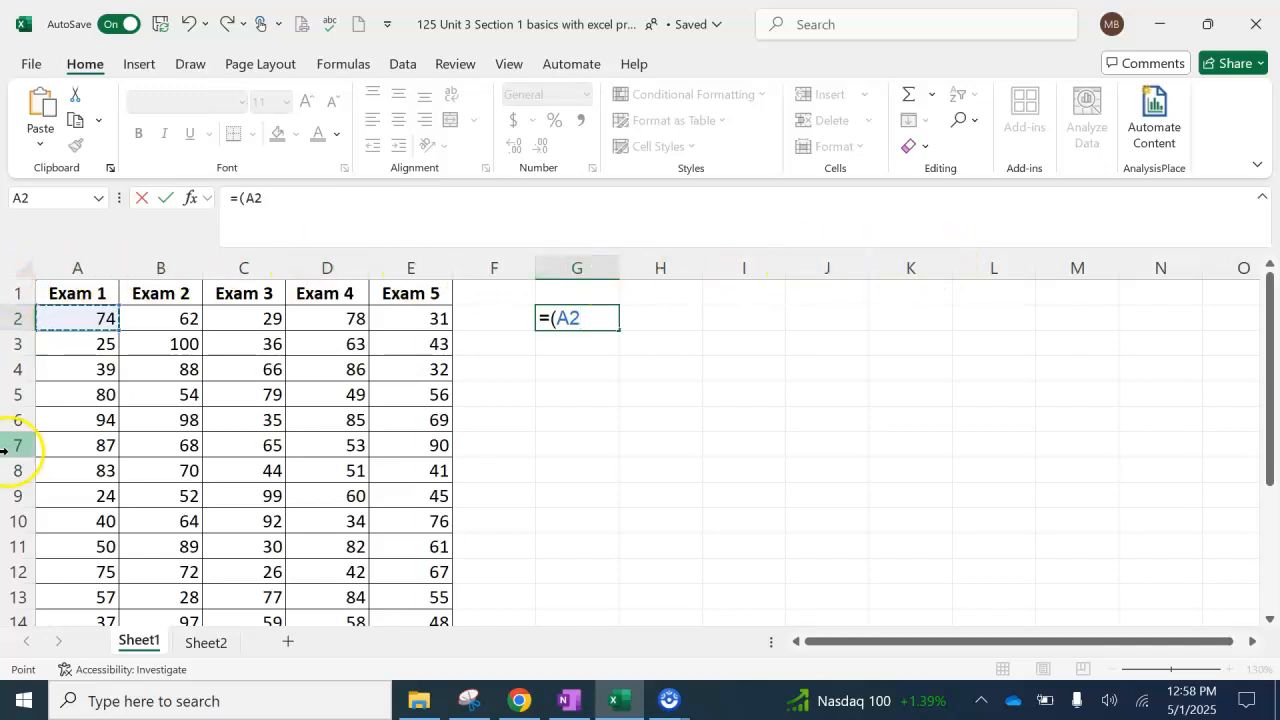
pyautogui.write('+b2+')
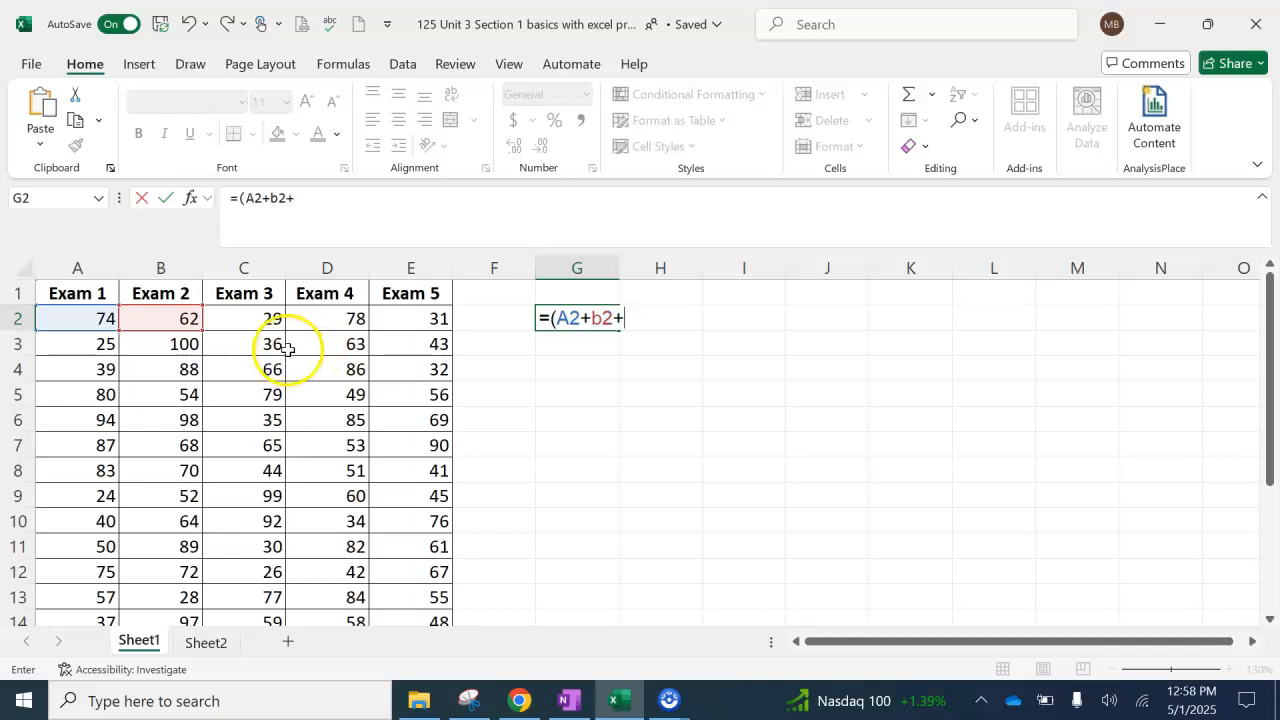
pyautogui.click(269, 325)
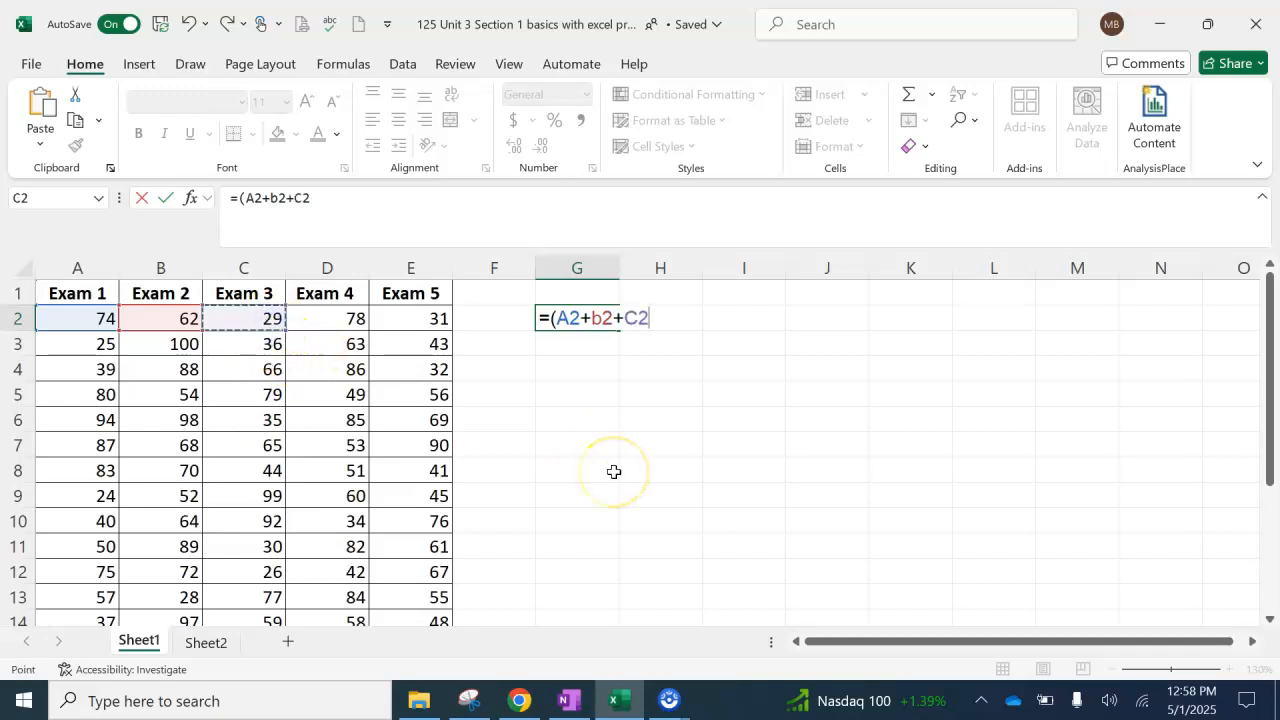
pyautogui.click(339, 319)
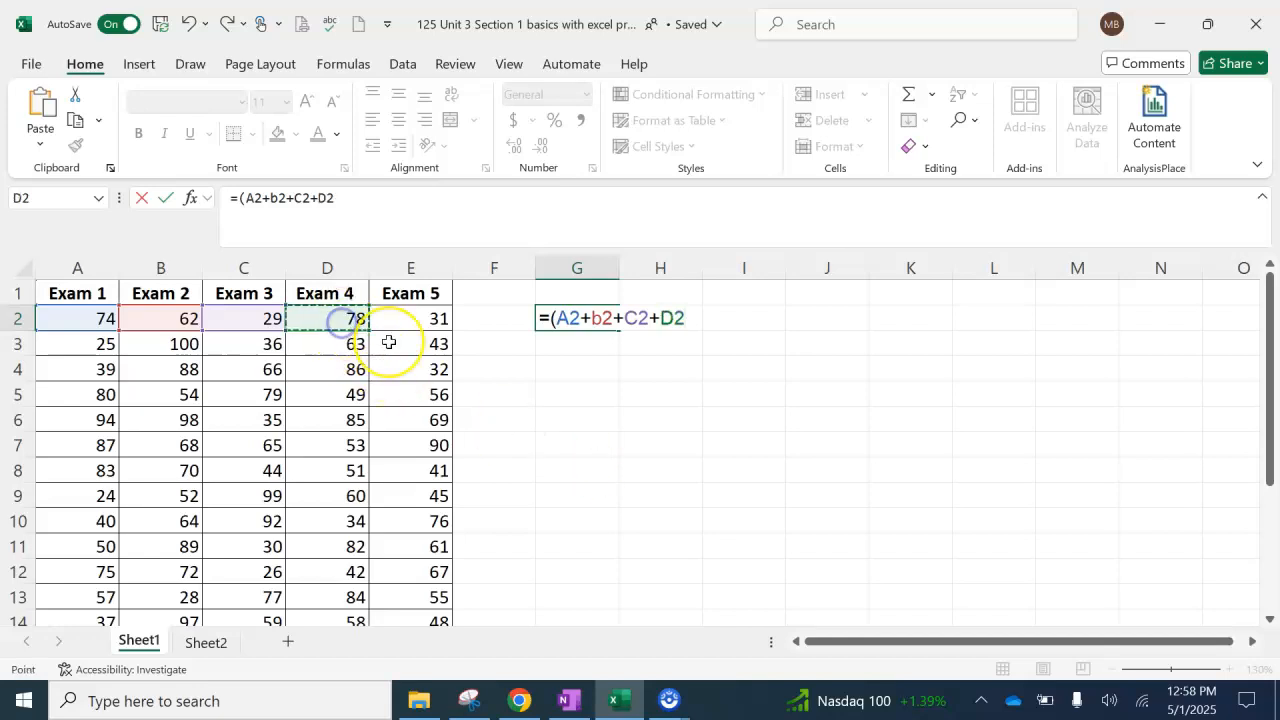
pyautogui.write('+e2)/5')
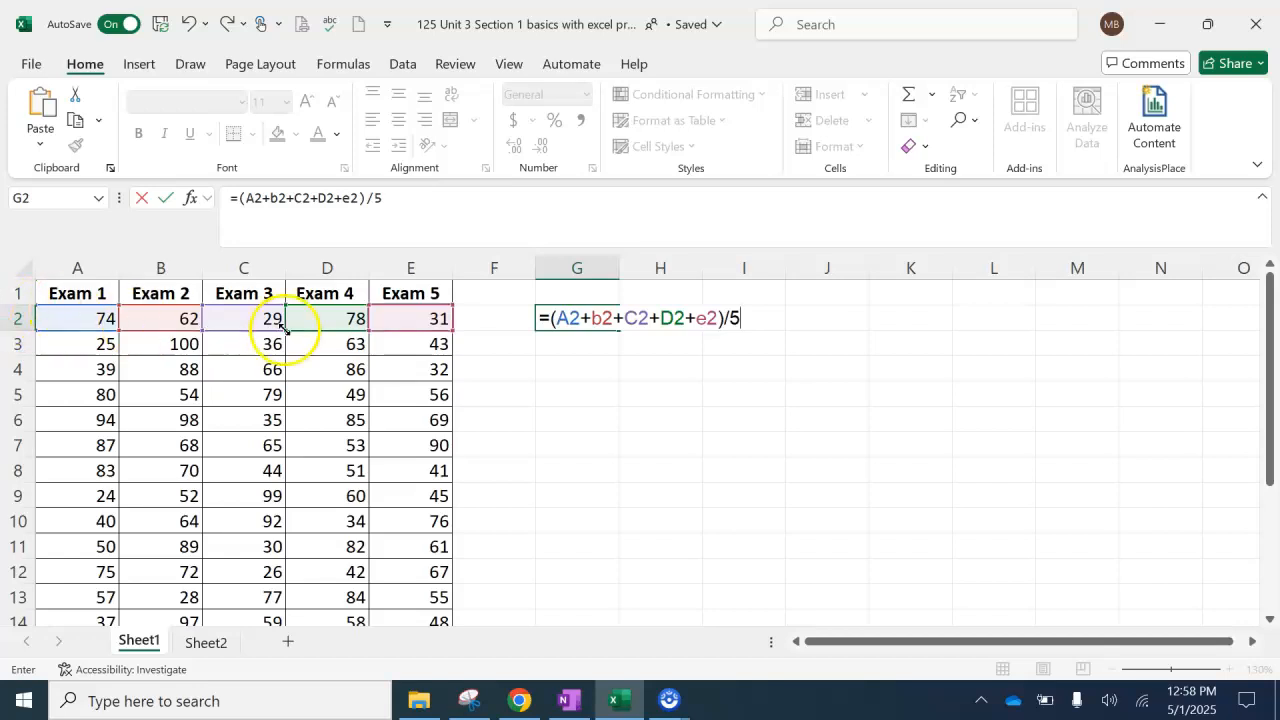
pyautogui.press('Return')
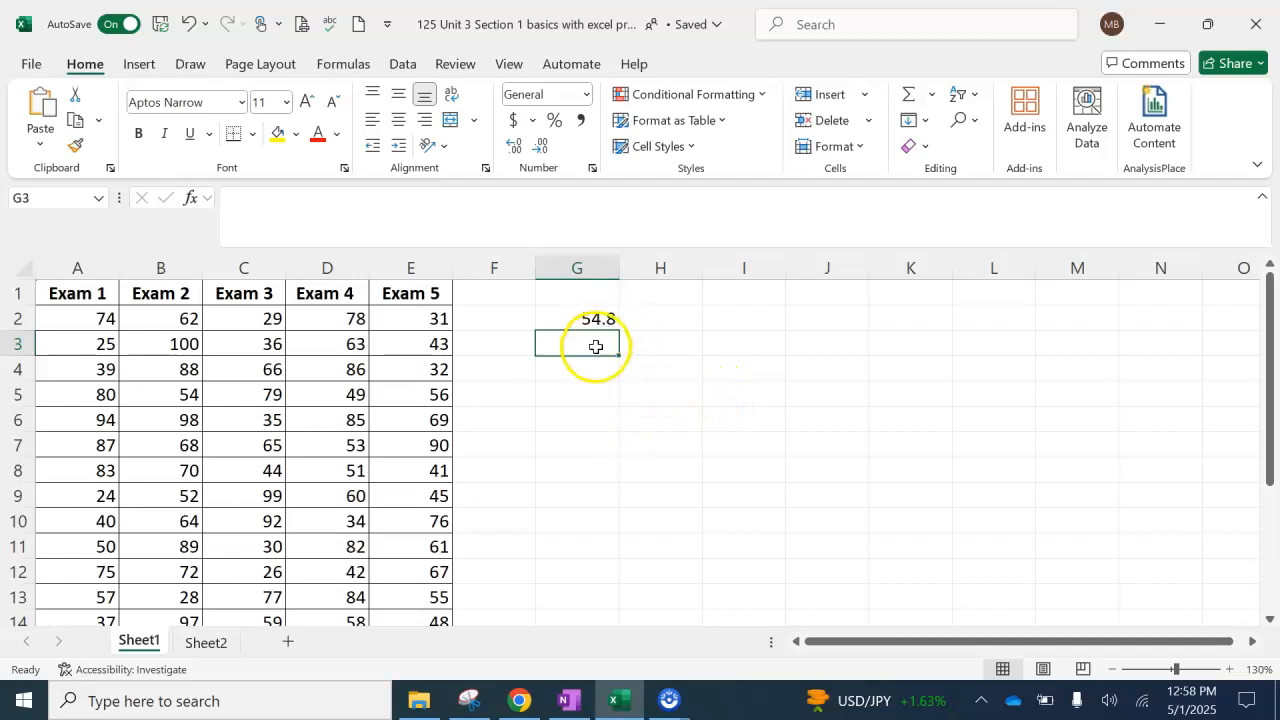
# Step: Fill the average formula in G2 down through row 17 of column G
pyautogui.click(567, 319)
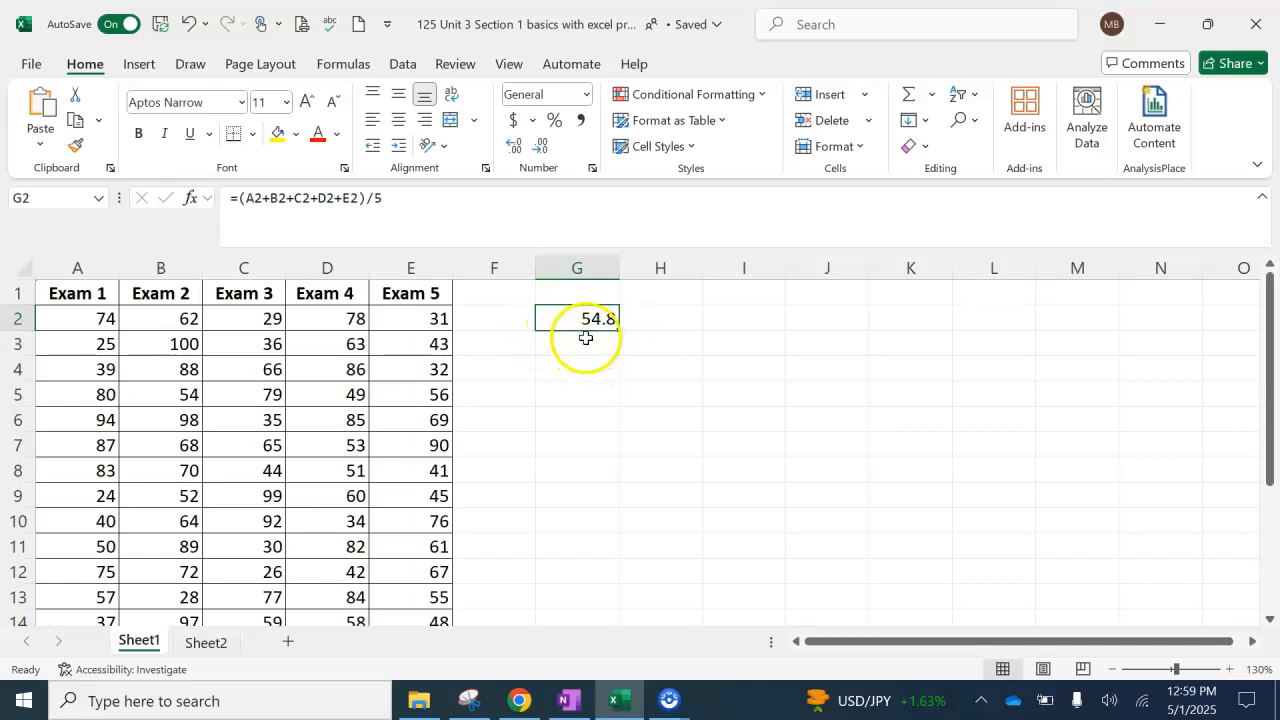
pyautogui.moveTo(619, 330); pyautogui.dragTo(623, 580)
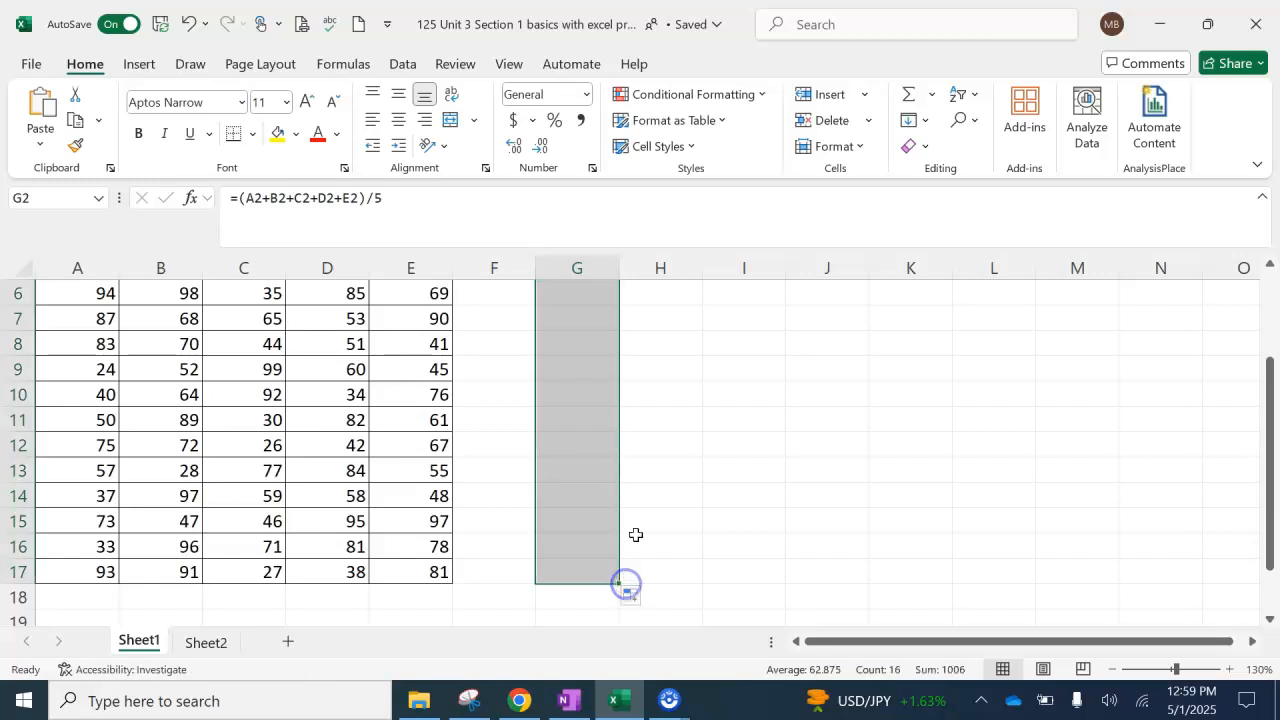
pyautogui.scroll(2, 603, 417)
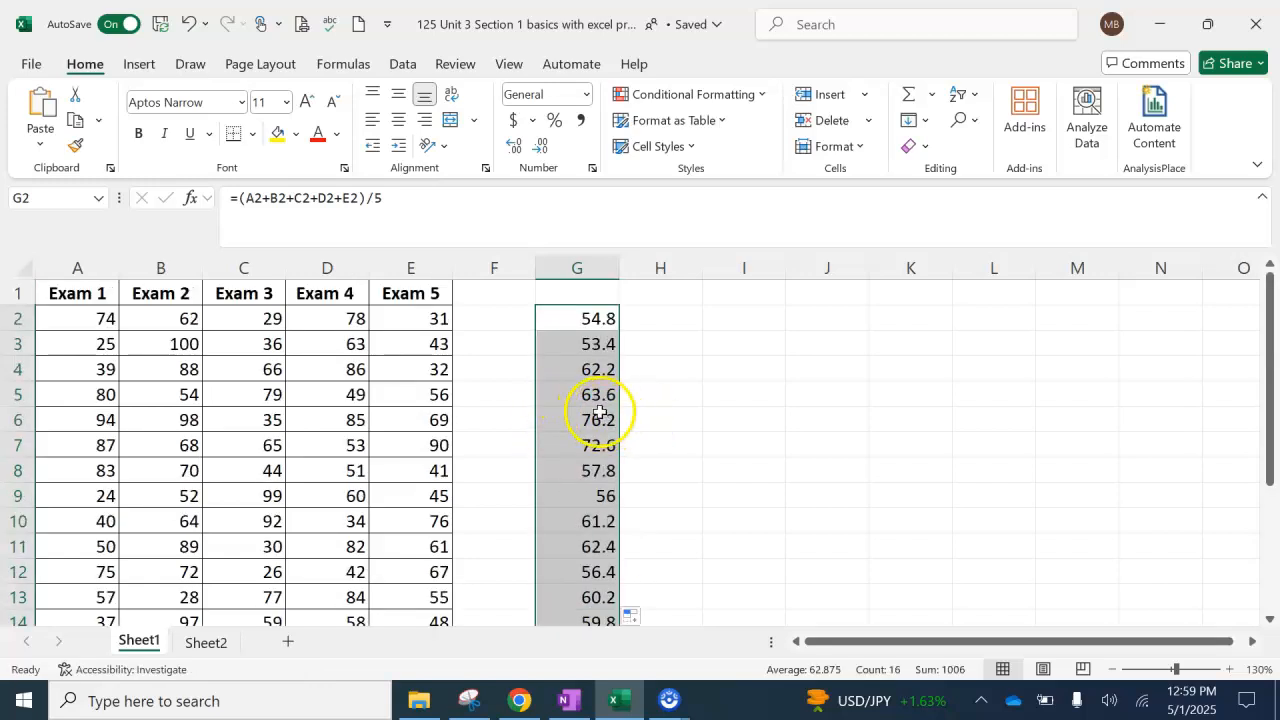
# Step: Examine the row references in the copied formula of cell G6
pyautogui.click(594, 422)
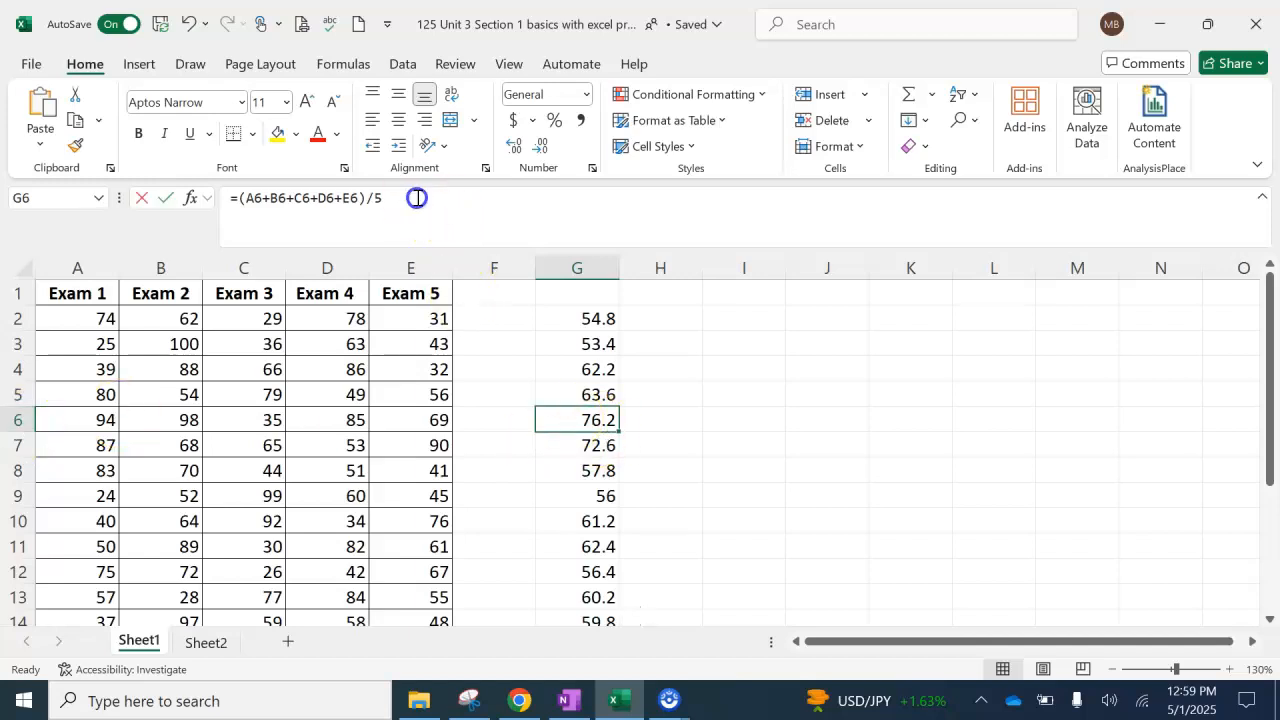
pyautogui.moveTo(417, 197); pyautogui.dragTo(189, 197)
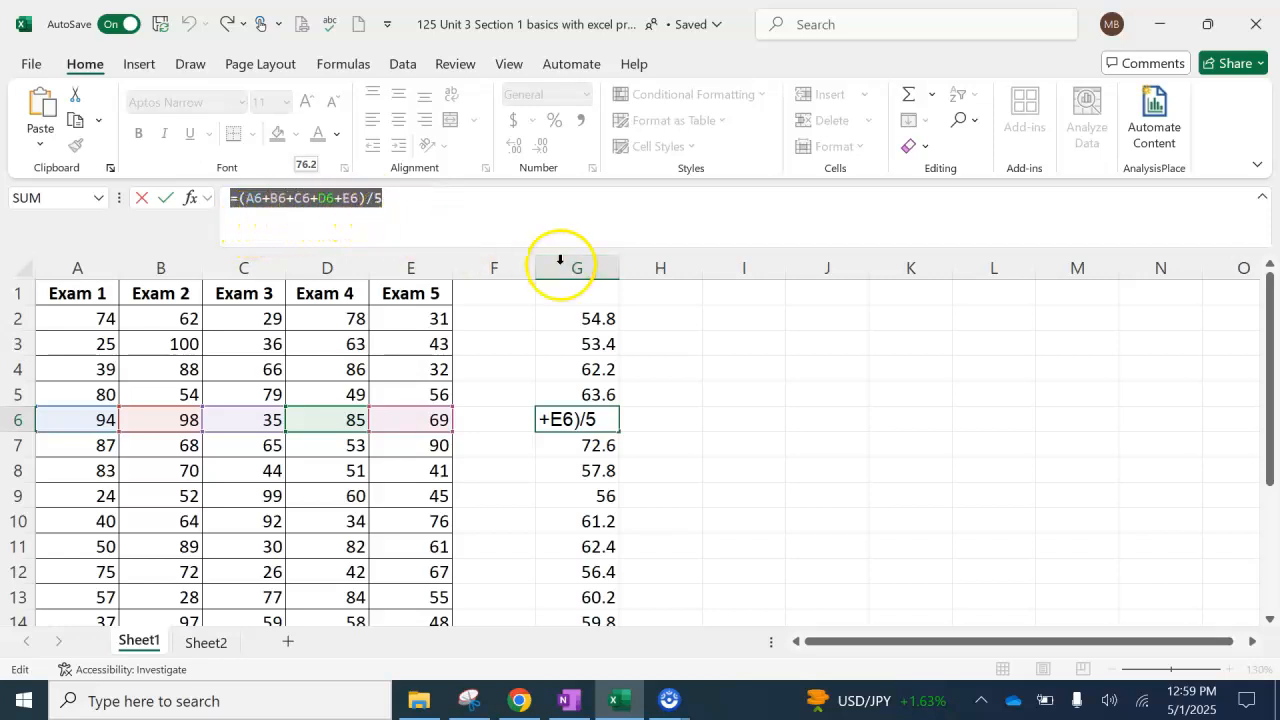
pyautogui.click(674, 396)
pyautogui.click(660, 422)
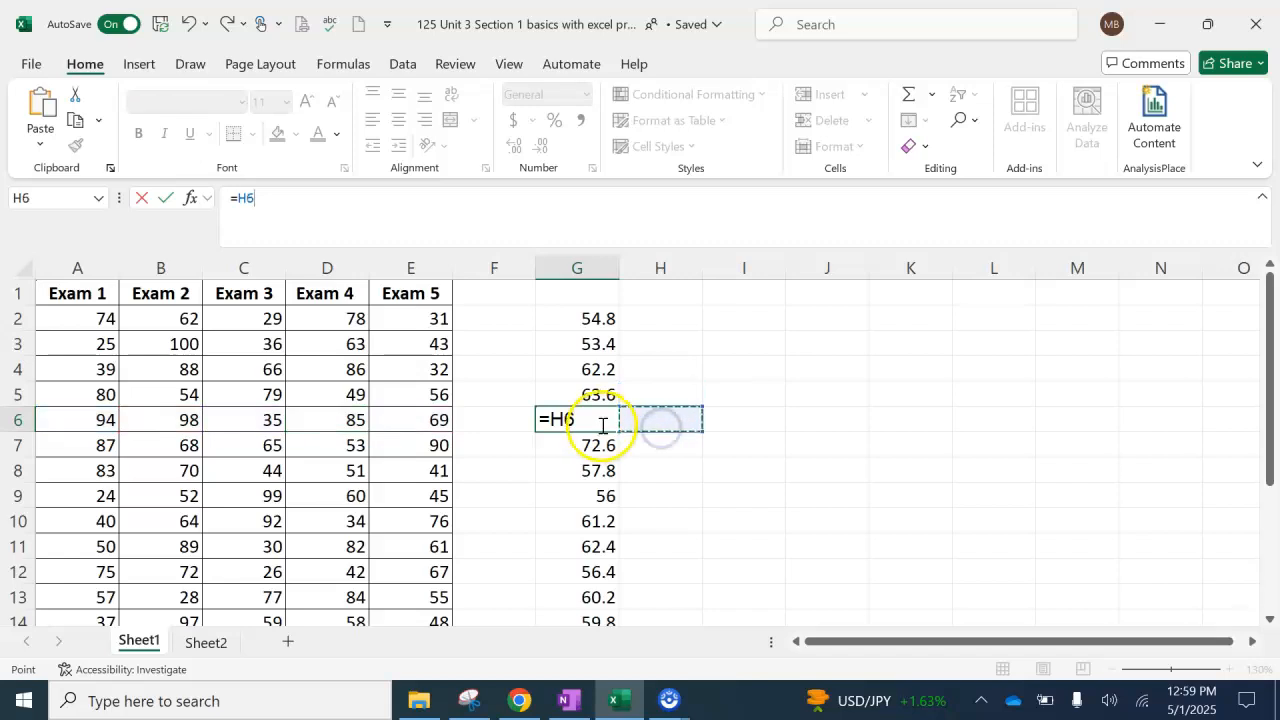
pyautogui.click(878, 458)
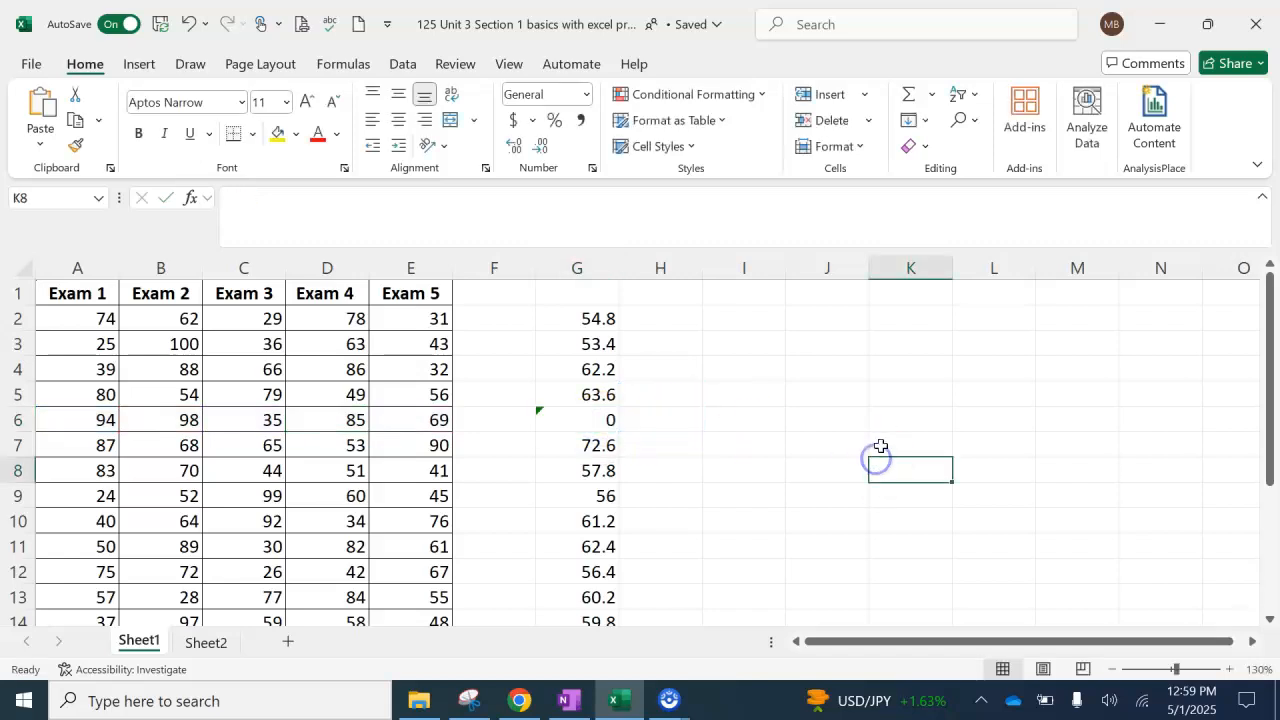
pyautogui.hotkey('ctrl', 'z')
pyautogui.click(805, 420)
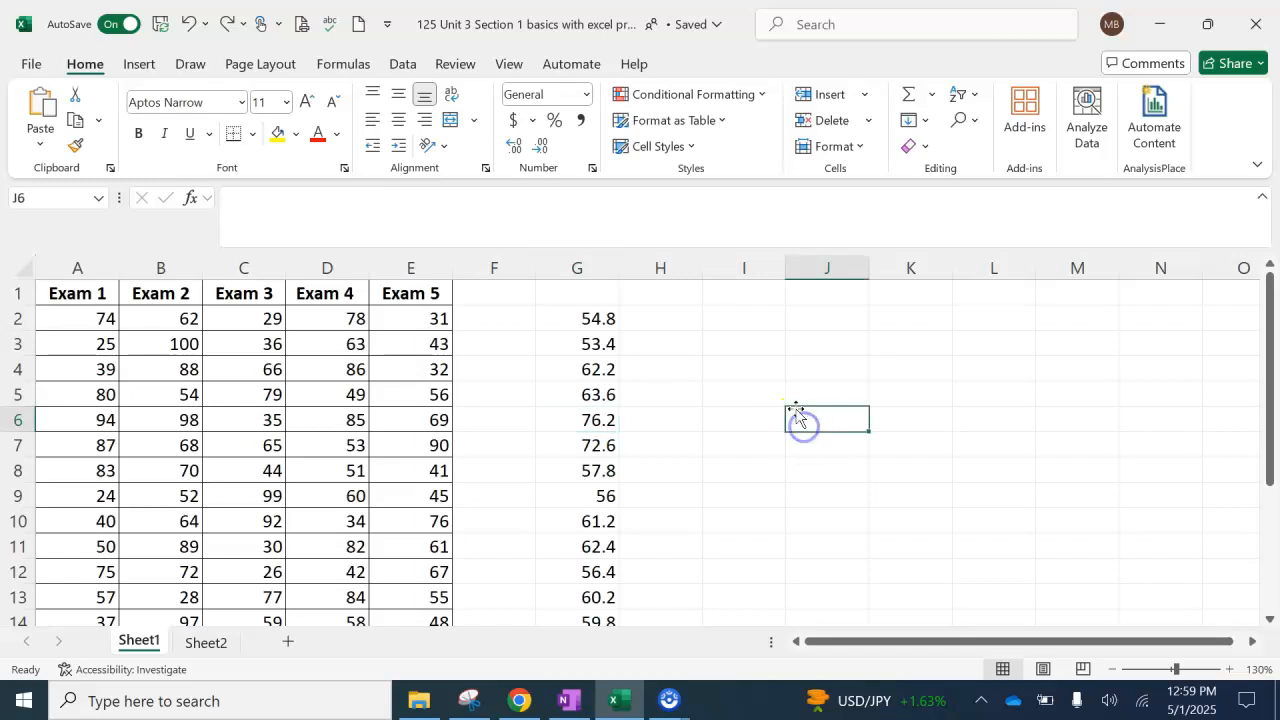
# Step: Start a formula in cell I2 with the suggested AVERAGE function
pyautogui.click(597, 328)
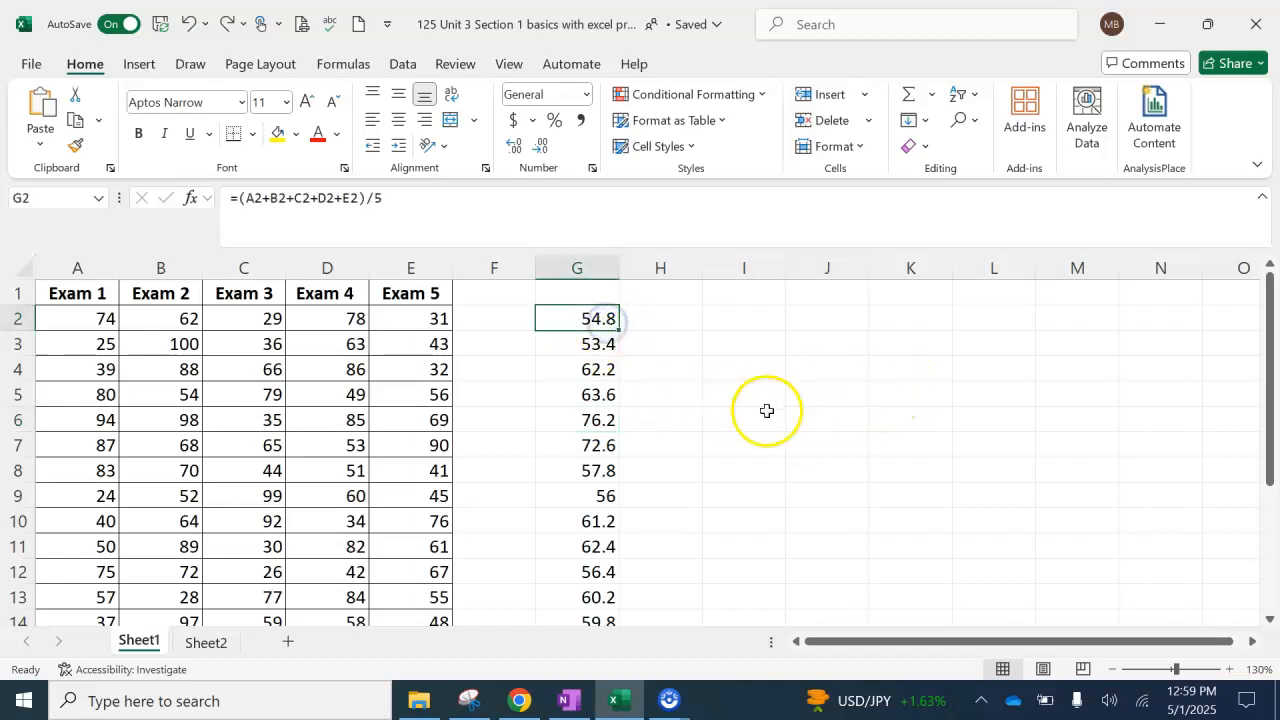
pyautogui.click(728, 322)
pyautogui.write('=')
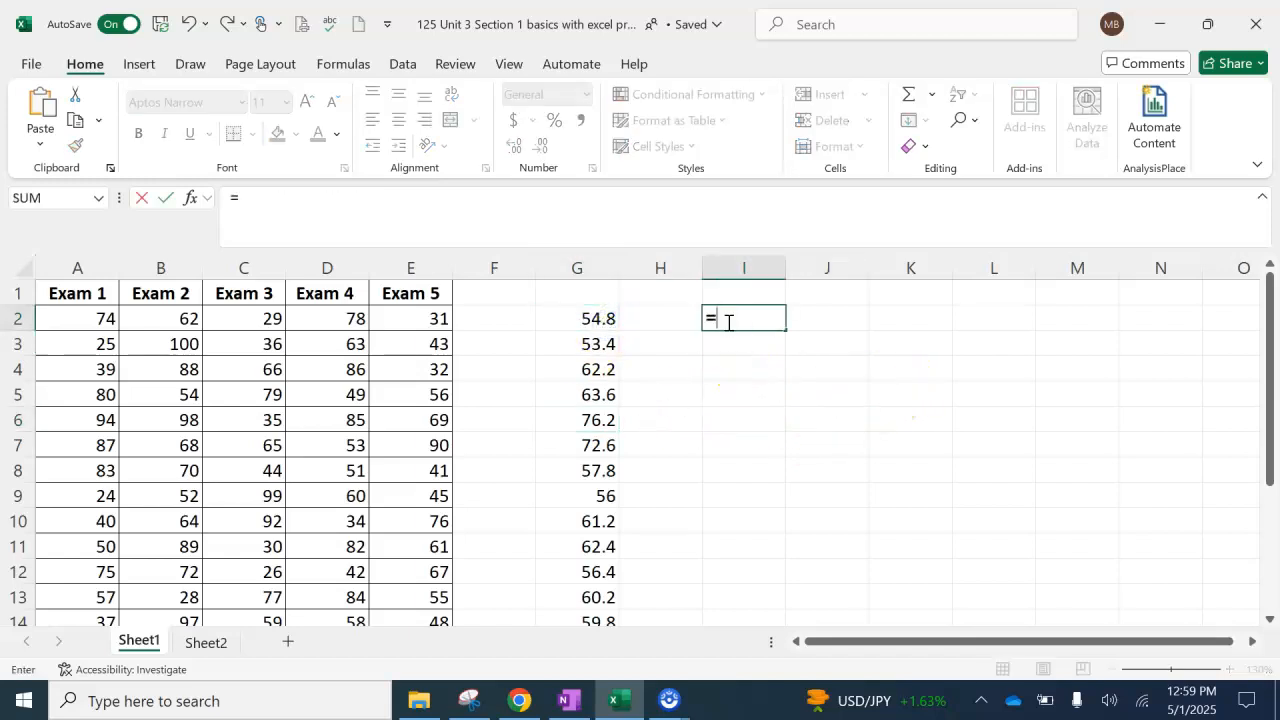
pyautogui.write('ave')
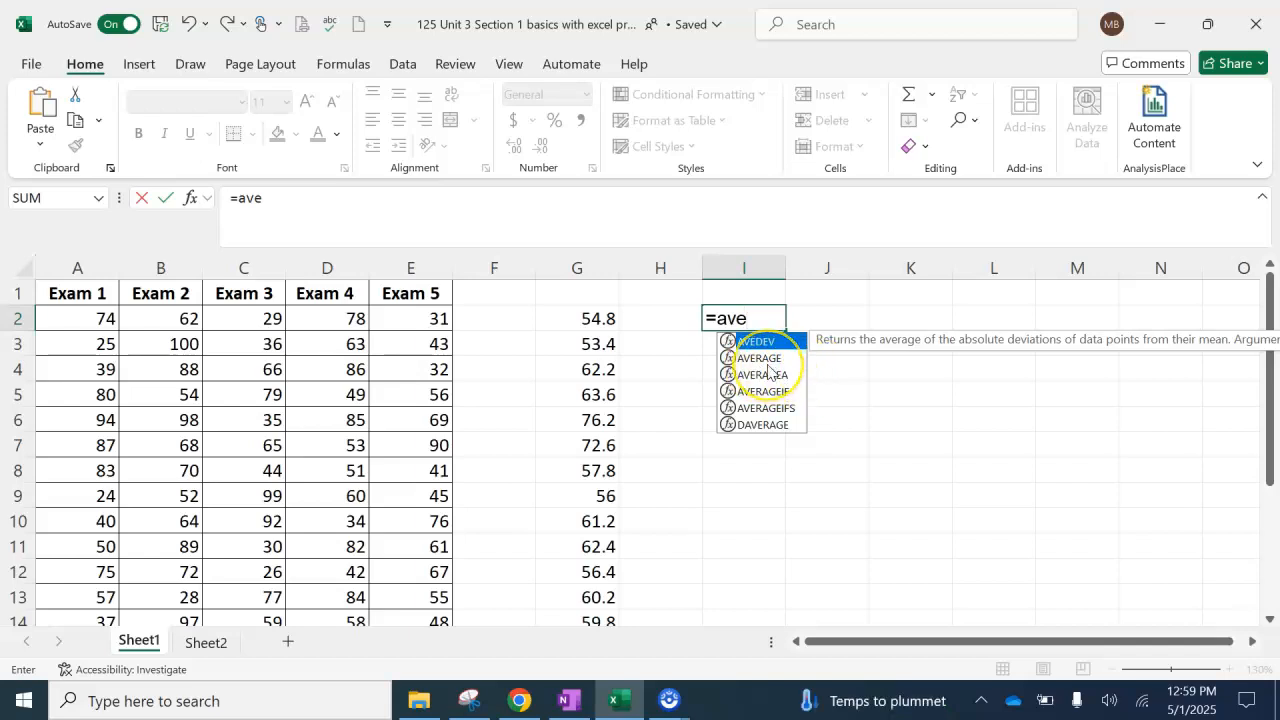
pyautogui.write('rage(')
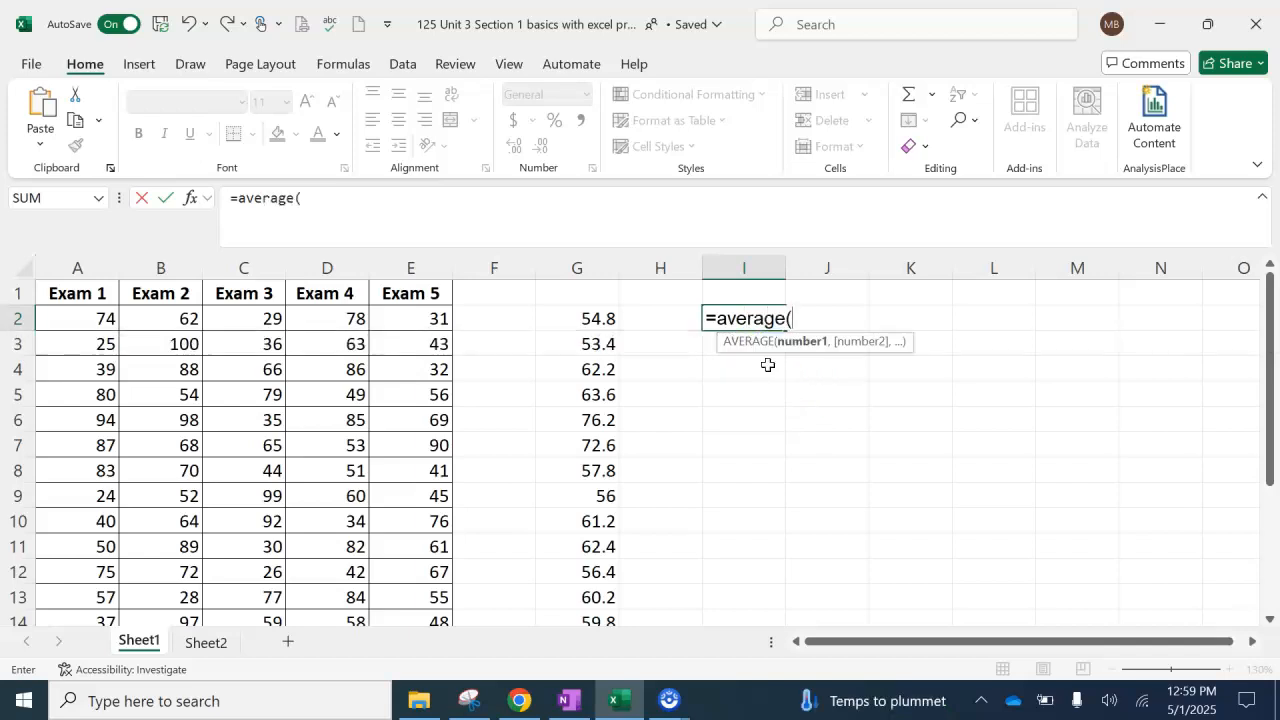
pyautogui.press('BackSpace')
pyautogui.press('BackSpace')
pyautogui.press('BackSpace')
pyautogui.click(762, 348)
pyautogui.doubleClick(760, 343)
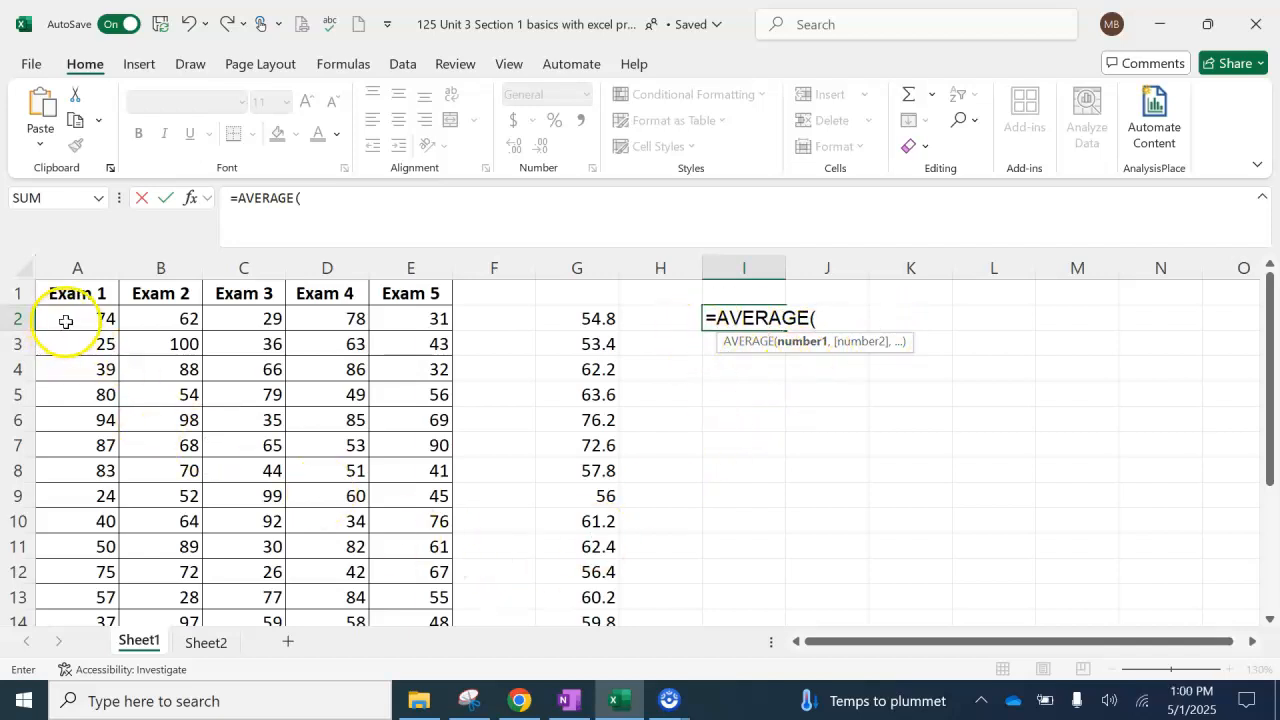
# Step: Give the AVERAGE formula in I2 the range A2:E2, close the parenthesis and enter it
pyautogui.moveTo(67, 319); pyautogui.dragTo(403, 327)
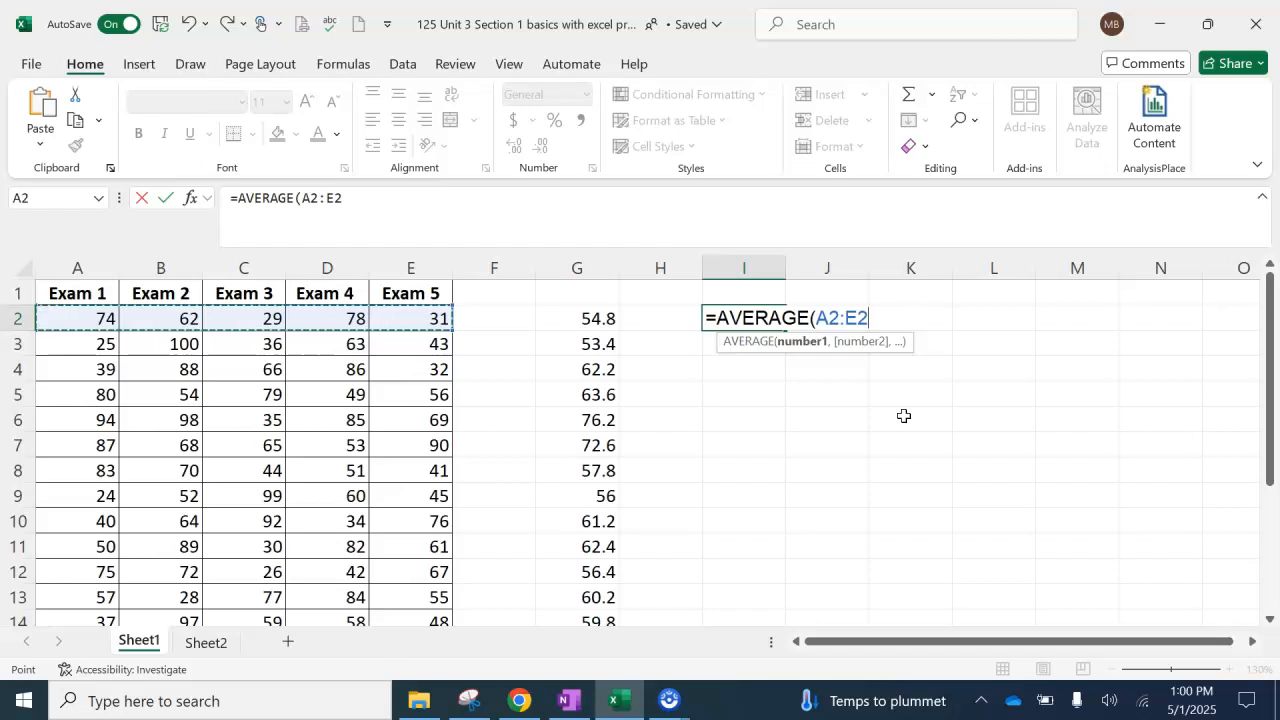
pyautogui.press('BackSpace')
pyautogui.press('BackSpace')
pyautogui.press('BackSpace')
pyautogui.press('BackSpace')
pyautogui.press('BackSpace')
pyautogui.write('a2')
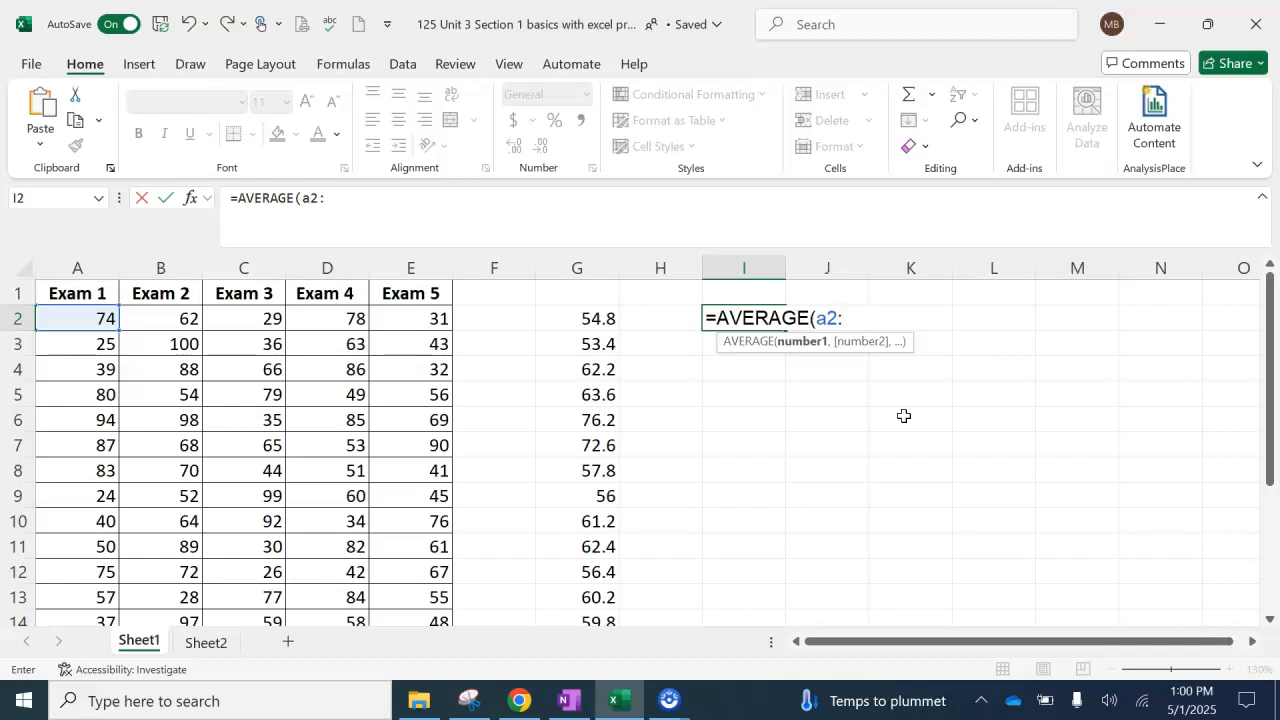
pyautogui.write(':e2')
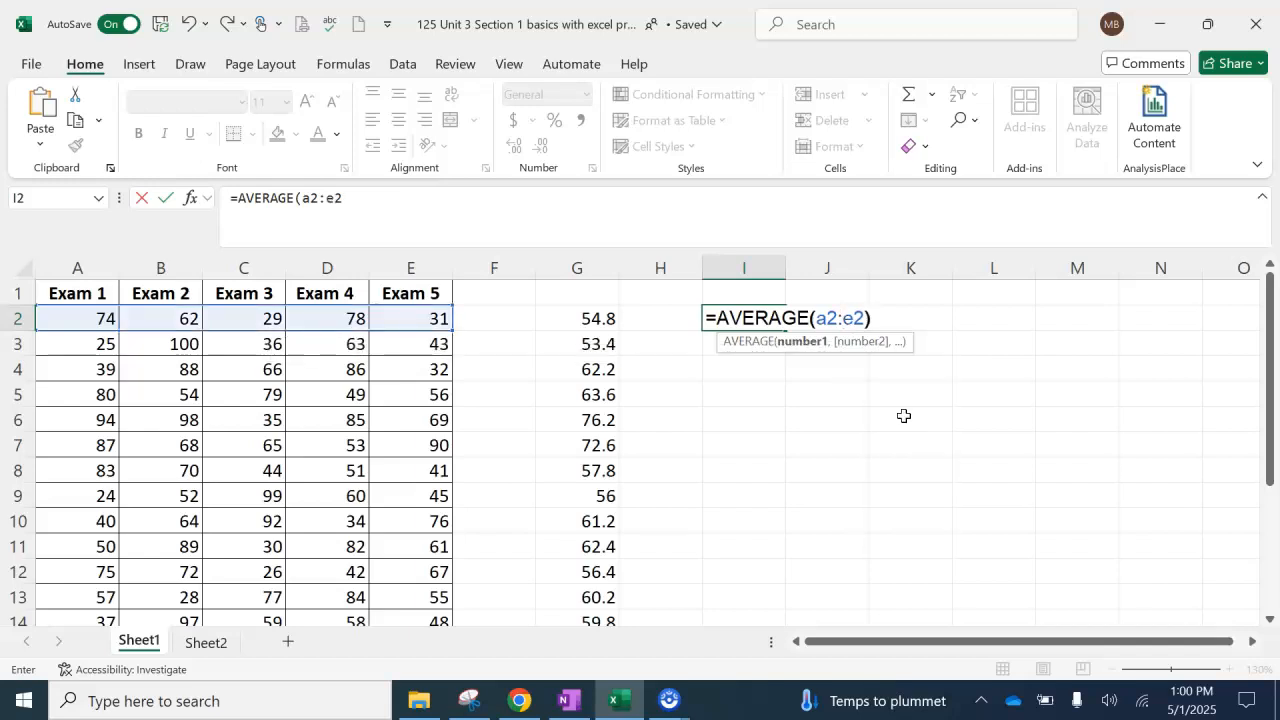
pyautogui.write(')')
pyautogui.press('Return')
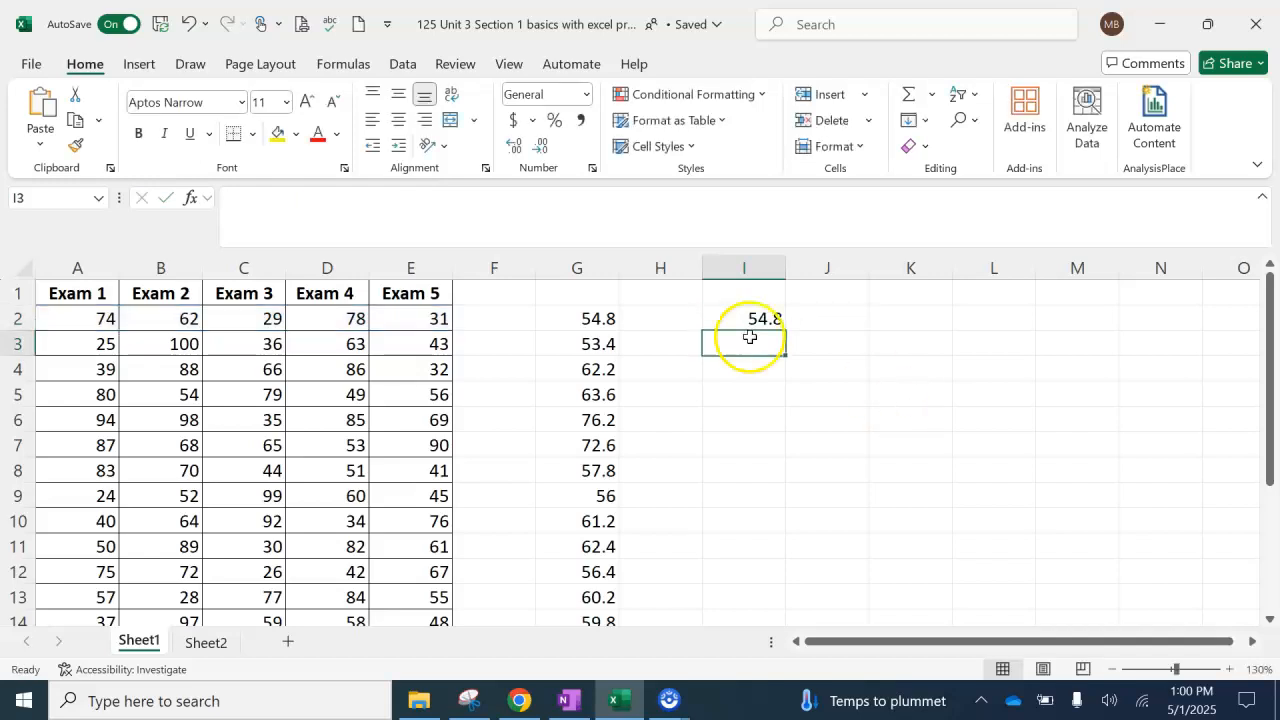
# Step: Fill the AVERAGE formula from I2 down through I17, and undo the fill
pyautogui.click(732, 320)
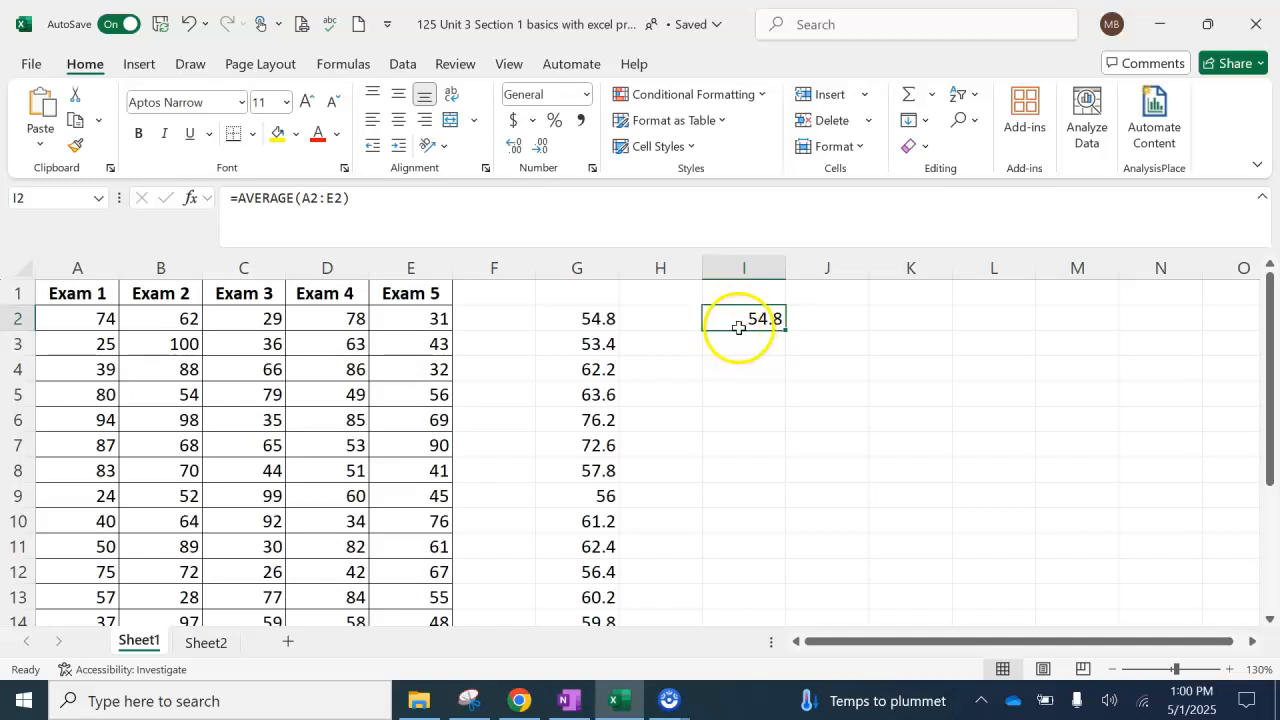
pyautogui.click(766, 371)
pyautogui.click(729, 317)
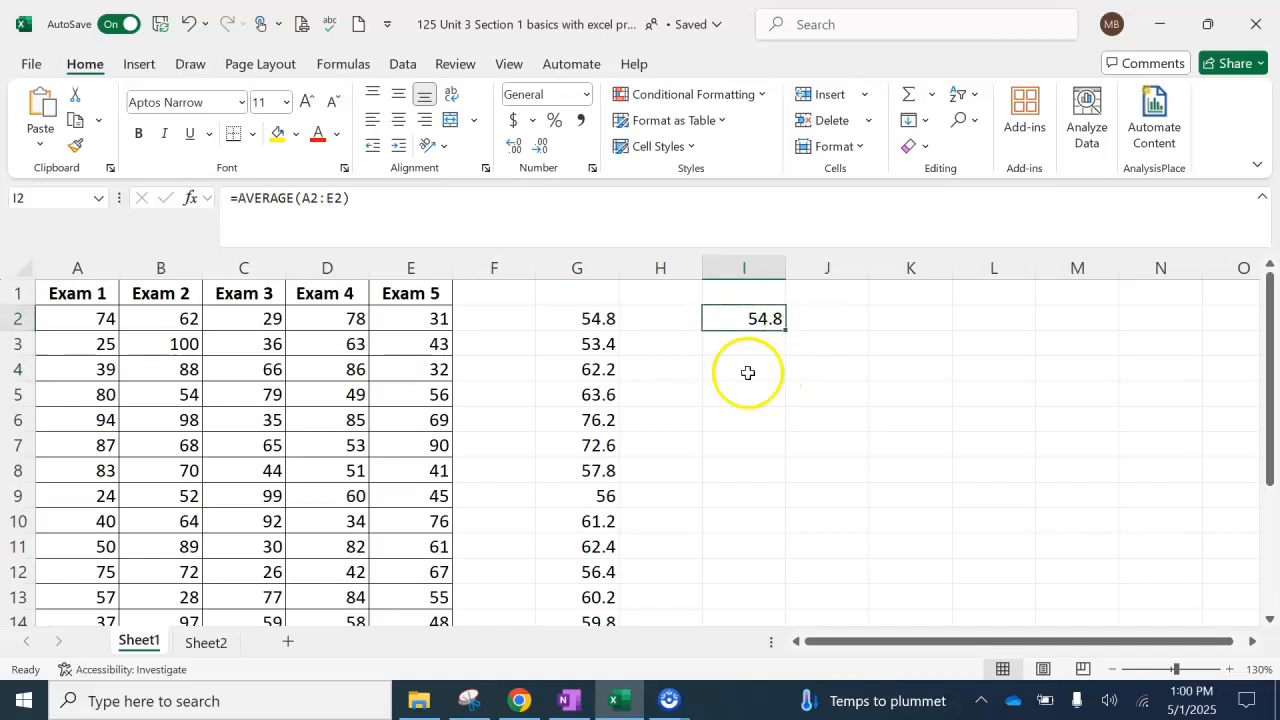
pyautogui.moveTo(787, 335); pyautogui.dragTo(792, 595)
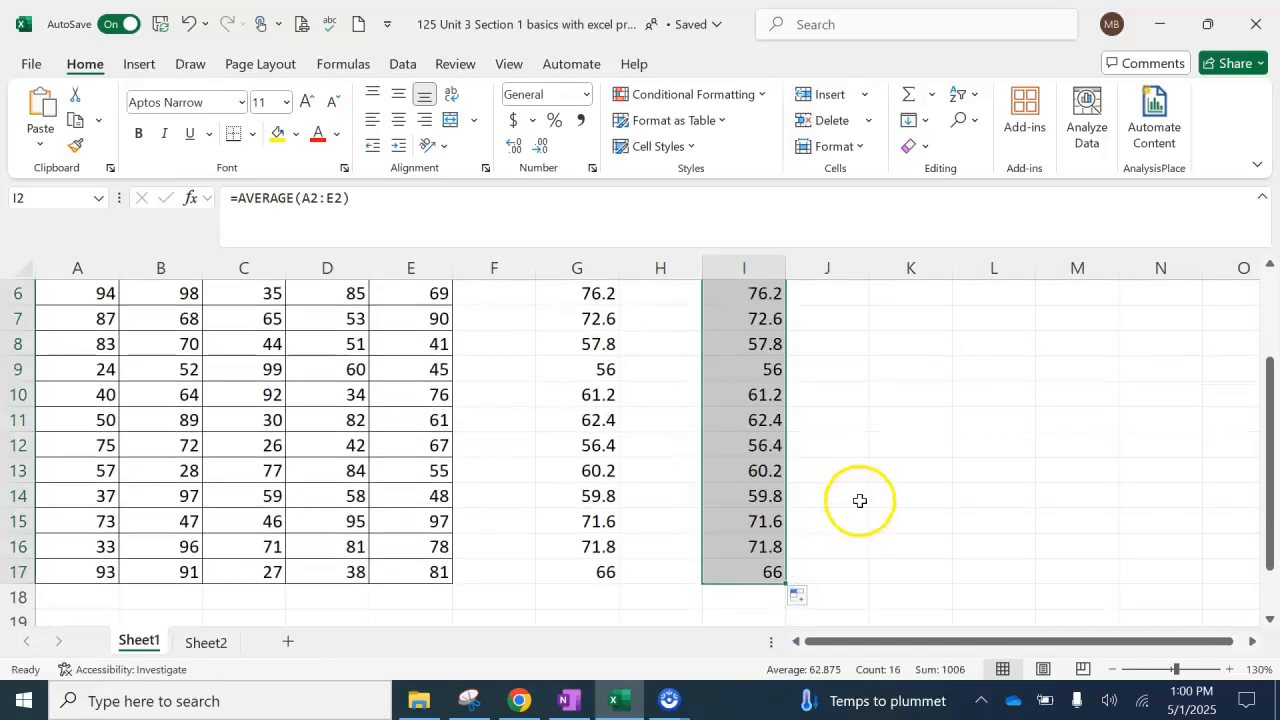
pyautogui.hotkey('ctrl', 'z')
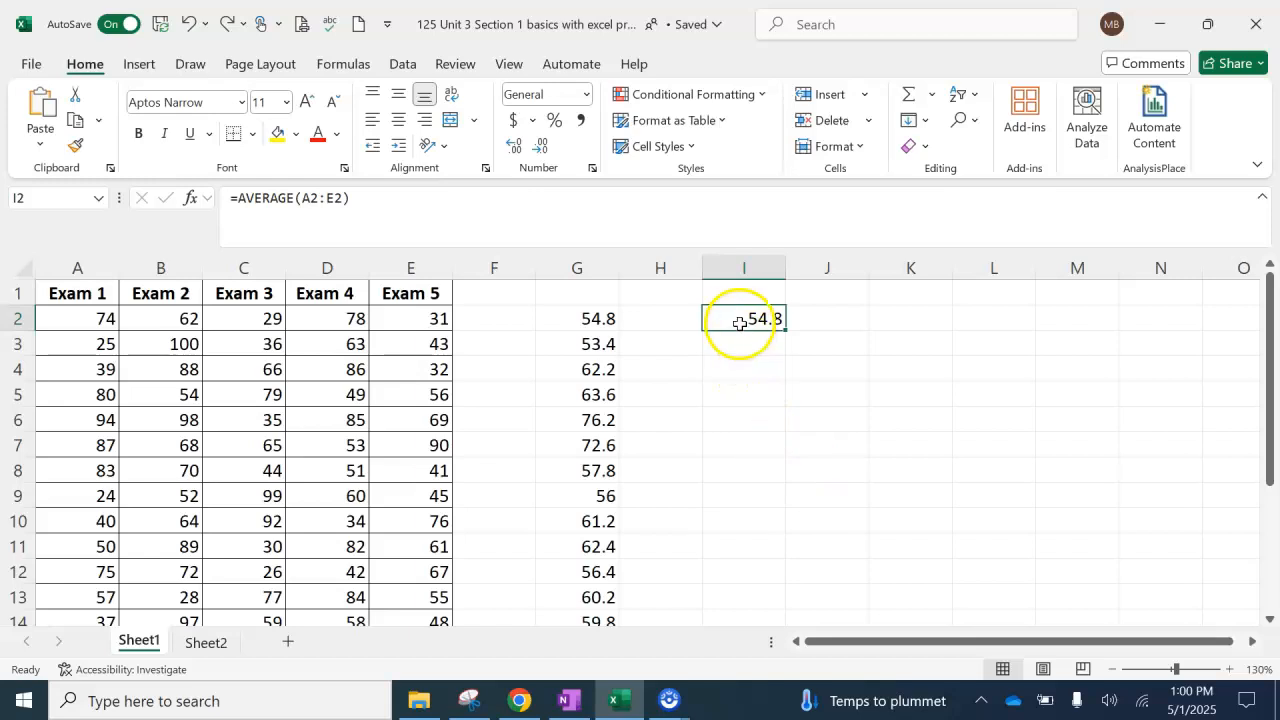
# Step: Highlight cells I2 through I6 as a plain selection and return to cell I2
pyautogui.moveTo(742, 319); pyautogui.dragTo(737, 428)
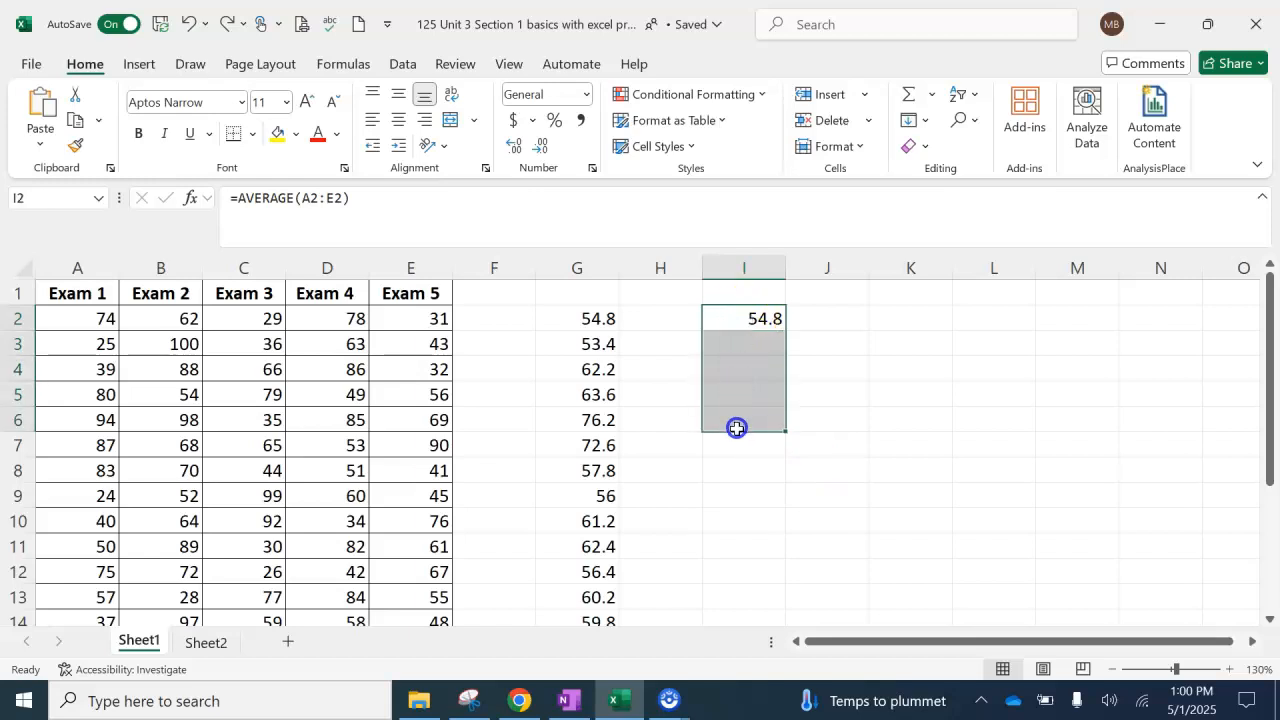
pyautogui.click(829, 369)
pyautogui.click(749, 320)
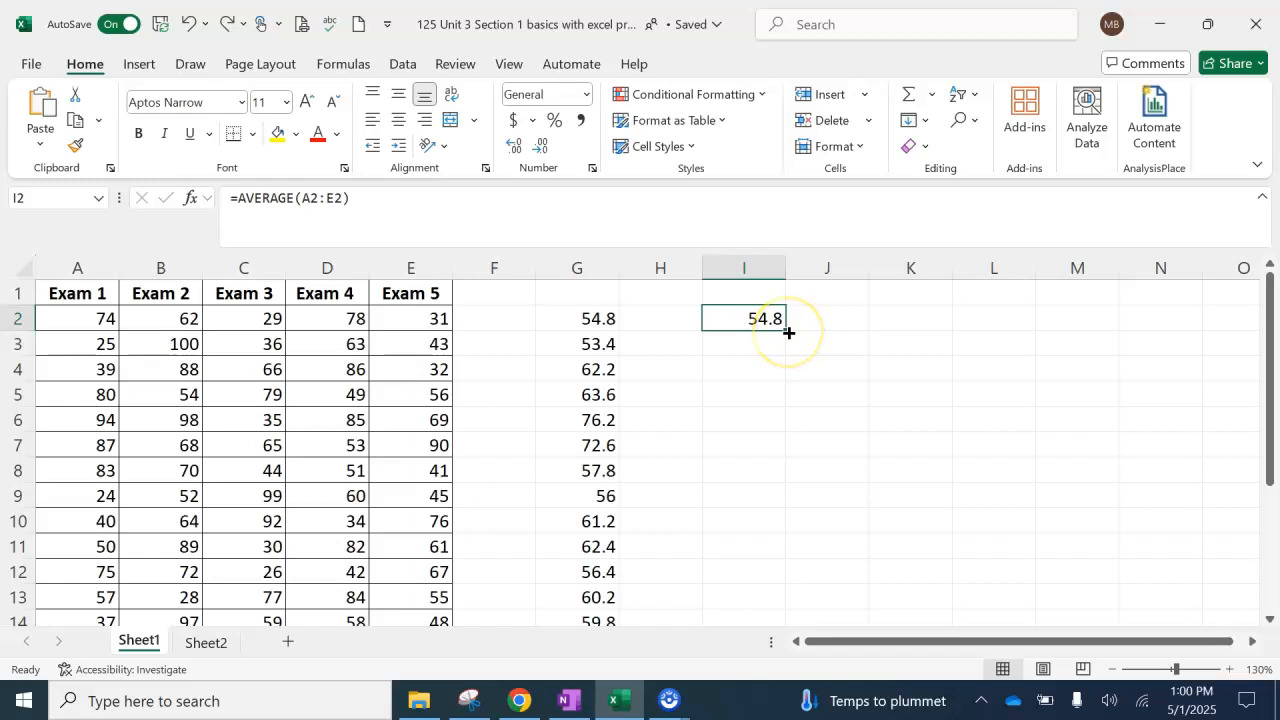
# Step: Fill the AVERAGE formula from I2 down through I17, and select G2 to compare its manual formula
pyautogui.moveTo(788, 333); pyautogui.dragTo(797, 590)
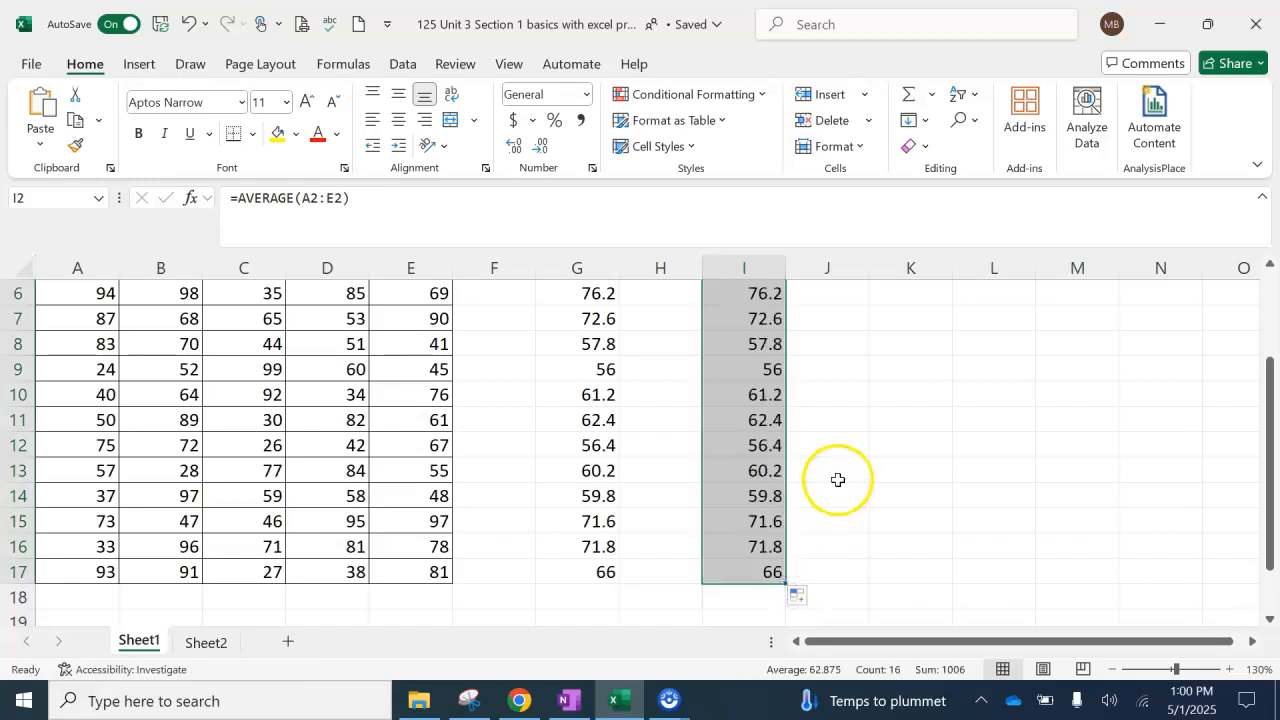
pyautogui.scroll(2, 780, 492)
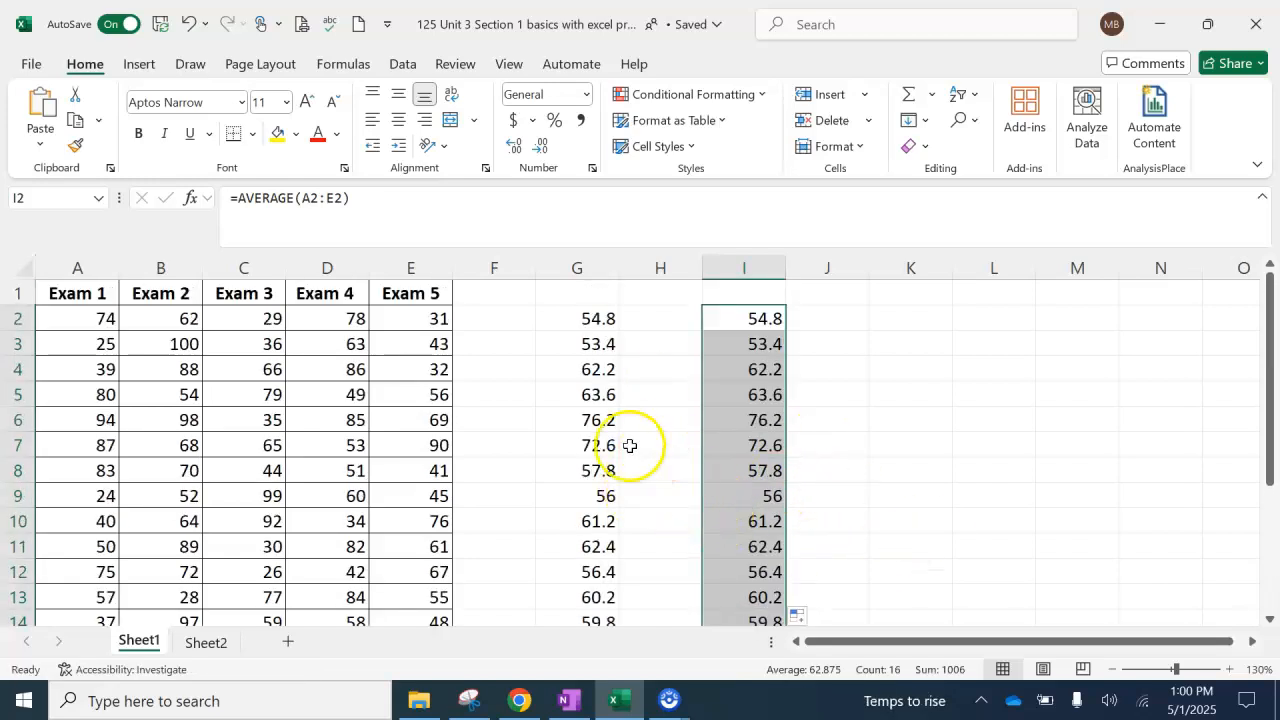
pyautogui.click(588, 319)
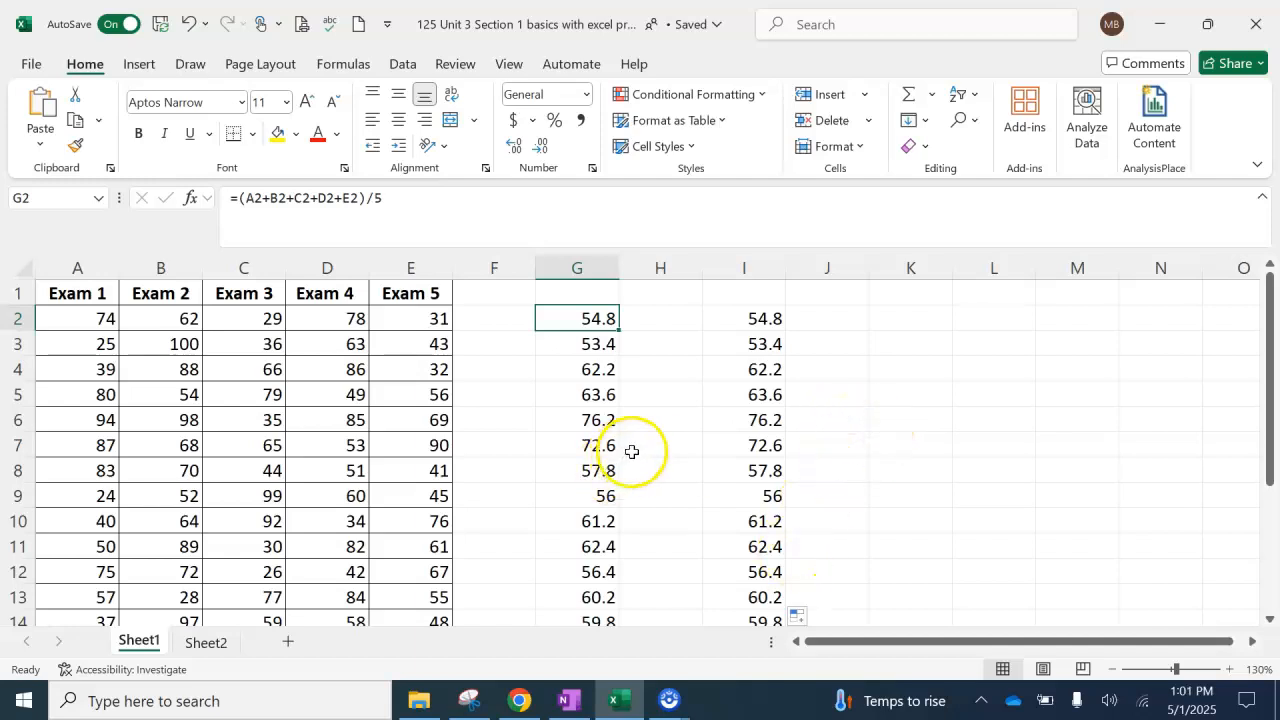
# Step: Start a formula in cell A19, below the Exam 1 scores, with the suggested AVERAGE function
pyautogui.scroll(-1, 652, 440)
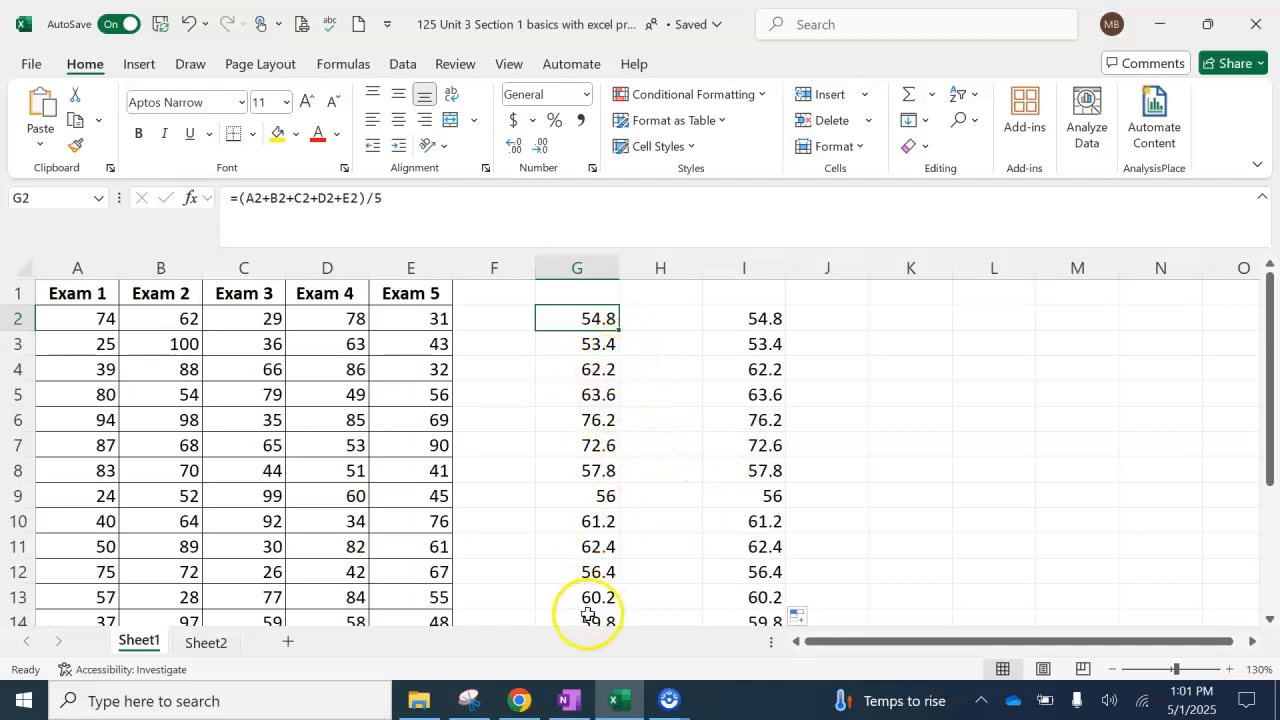
pyautogui.scroll(-3, 557, 491)
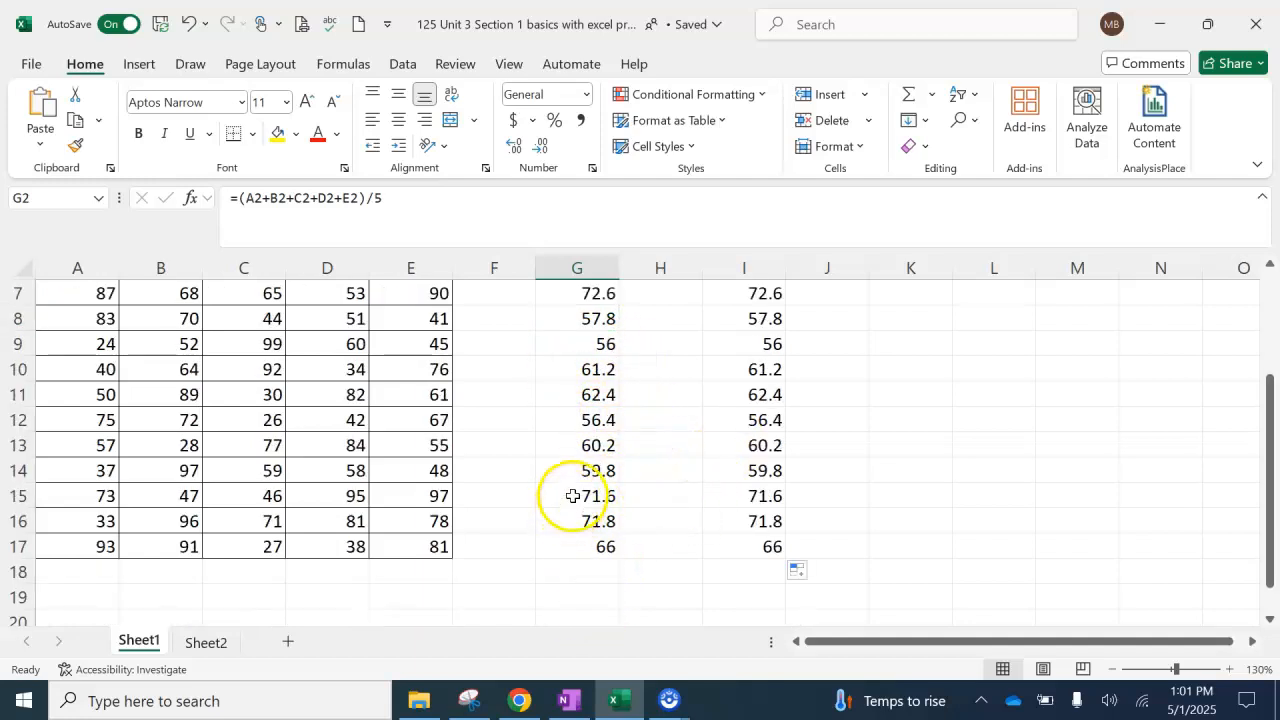
pyautogui.click(64, 523)
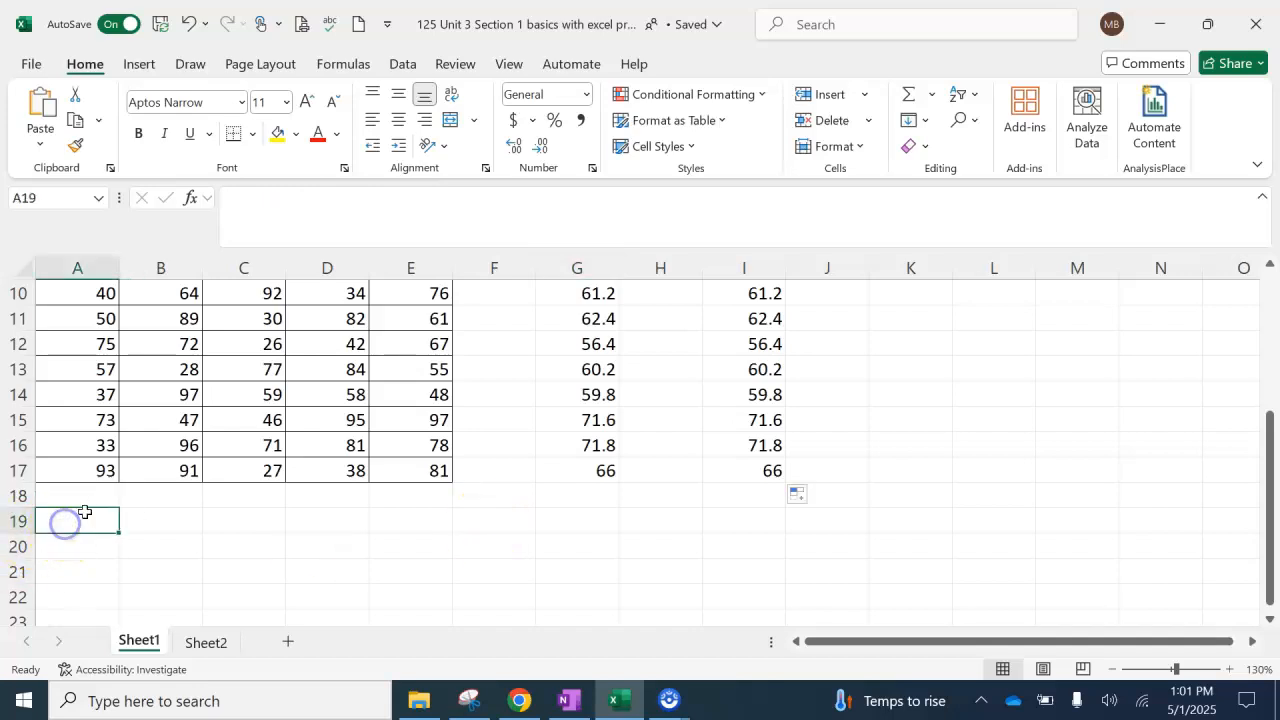
pyautogui.scroll(3, 80, 525)
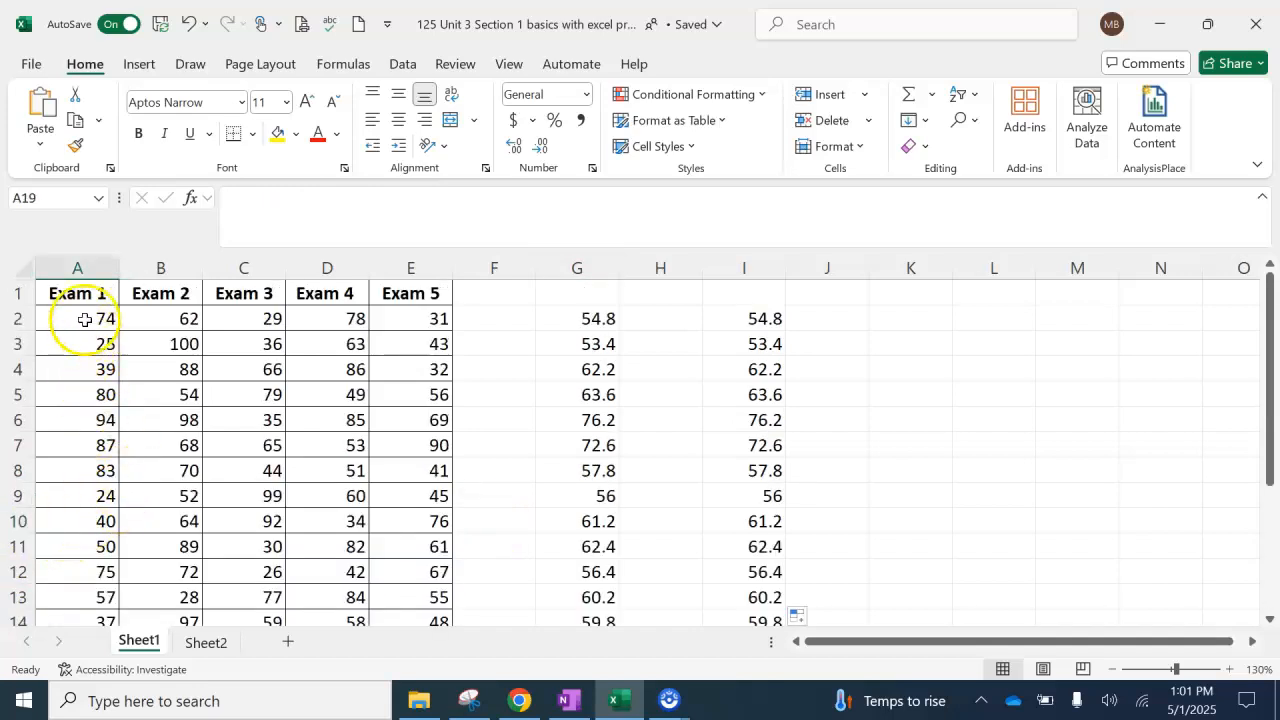
pyautogui.scroll(-4, 86, 343)
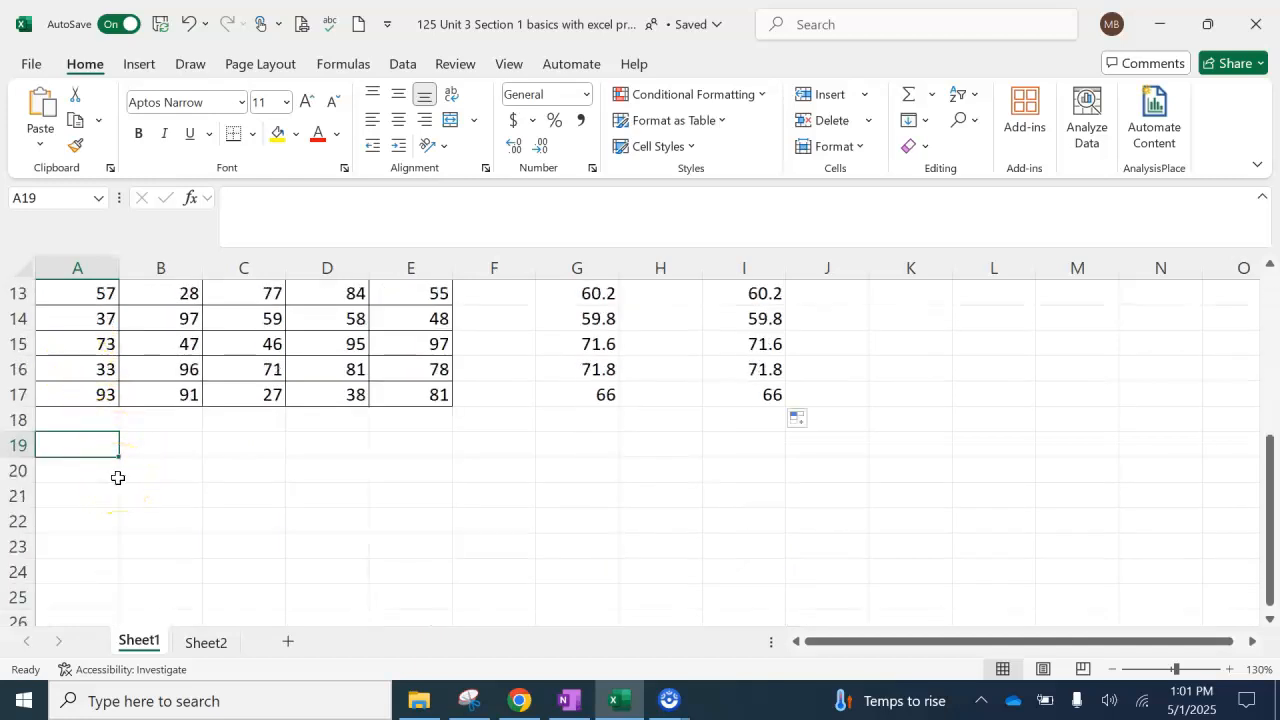
pyautogui.write('=a')
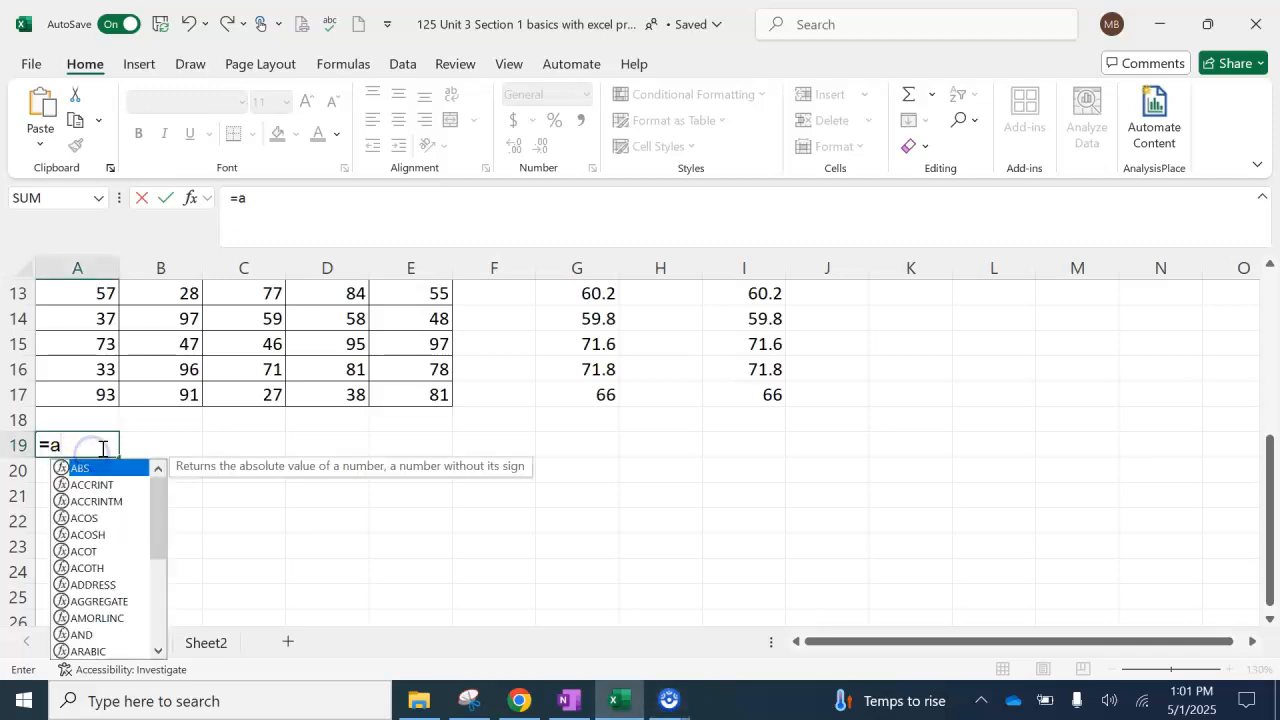
pyautogui.write('ver')
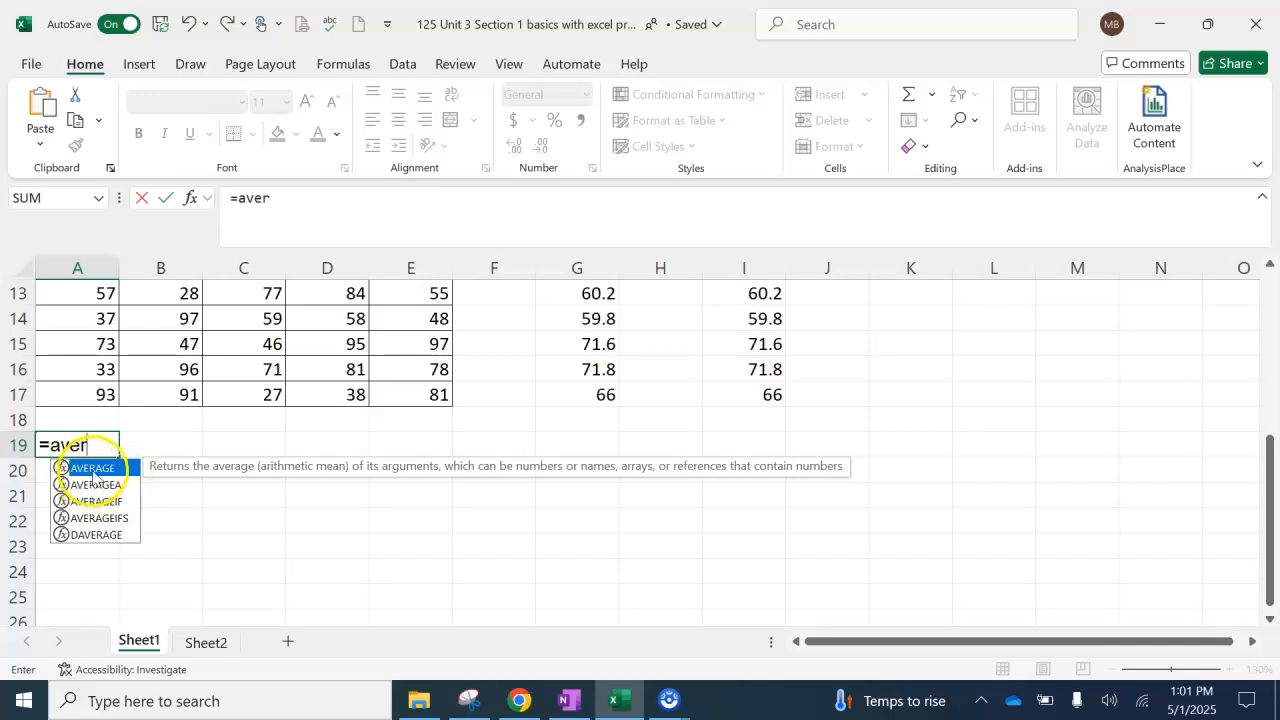
pyautogui.doubleClick(86, 469)
# Step: Give the AVERAGE formula in A19 the range A2:A17, close the parenthesis and enter it
pyautogui.scroll(4, 86, 471)
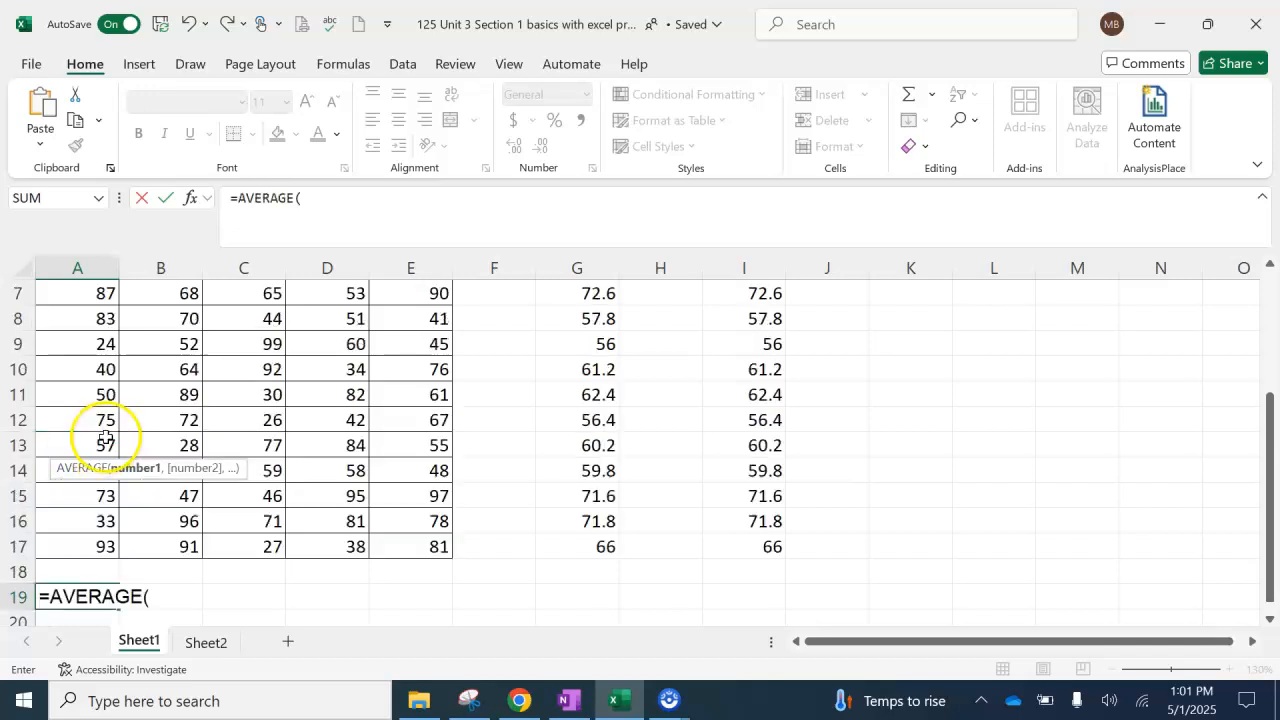
pyautogui.moveTo(77, 330); pyautogui.dragTo(74, 567)
pyautogui.scroll(-2, 107, 480)
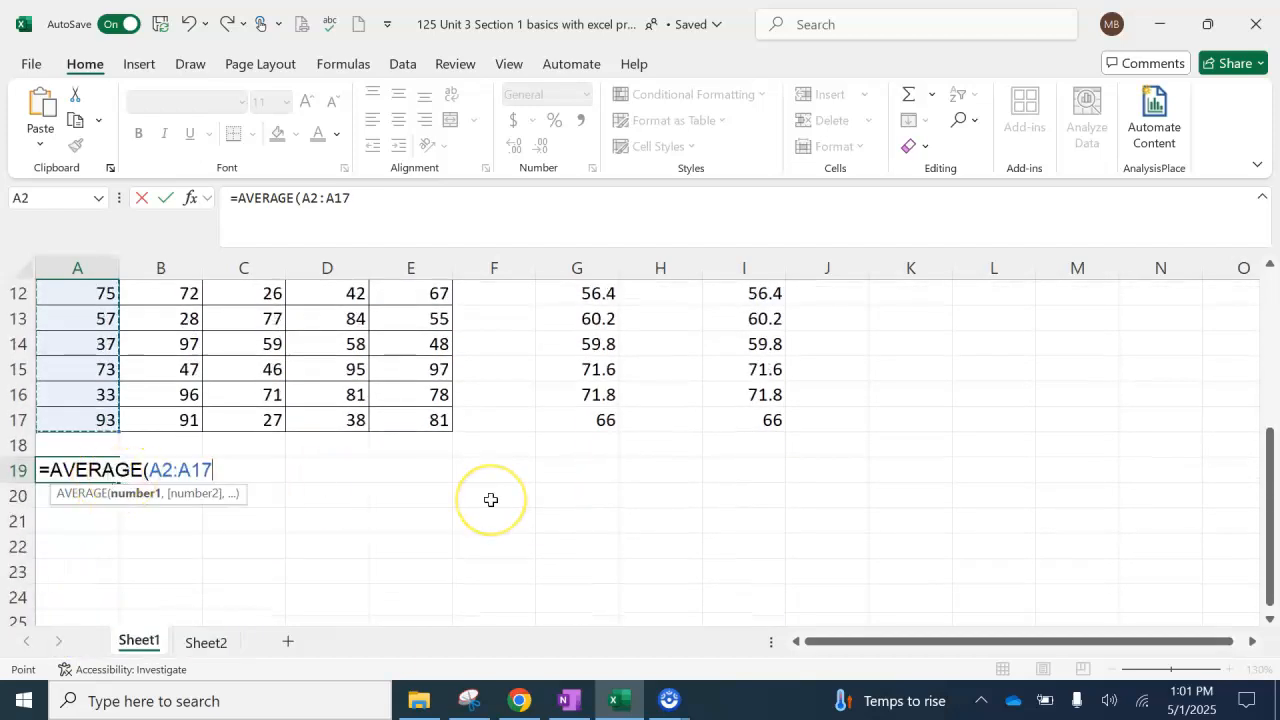
pyautogui.write(')')
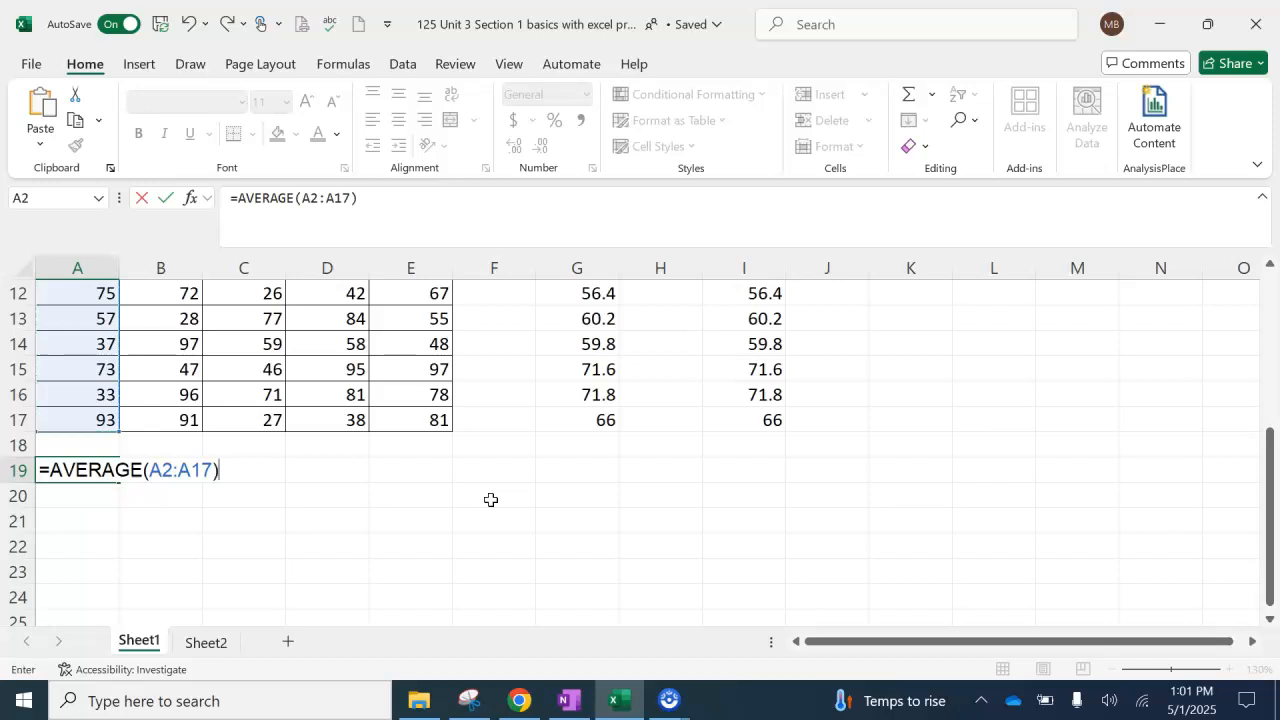
pyautogui.press('Return')
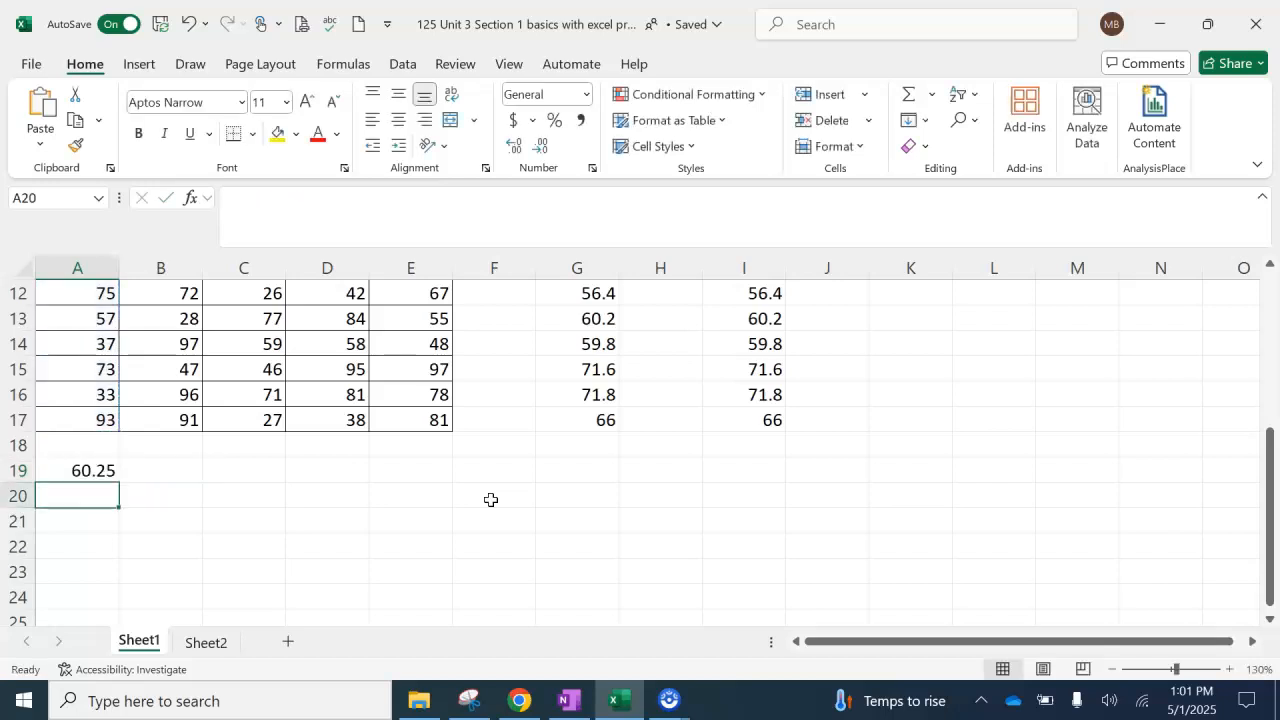
# Step: Fill the AVERAGE formula from A19 across through E19 to cover all five exams
pyautogui.click(72, 470)
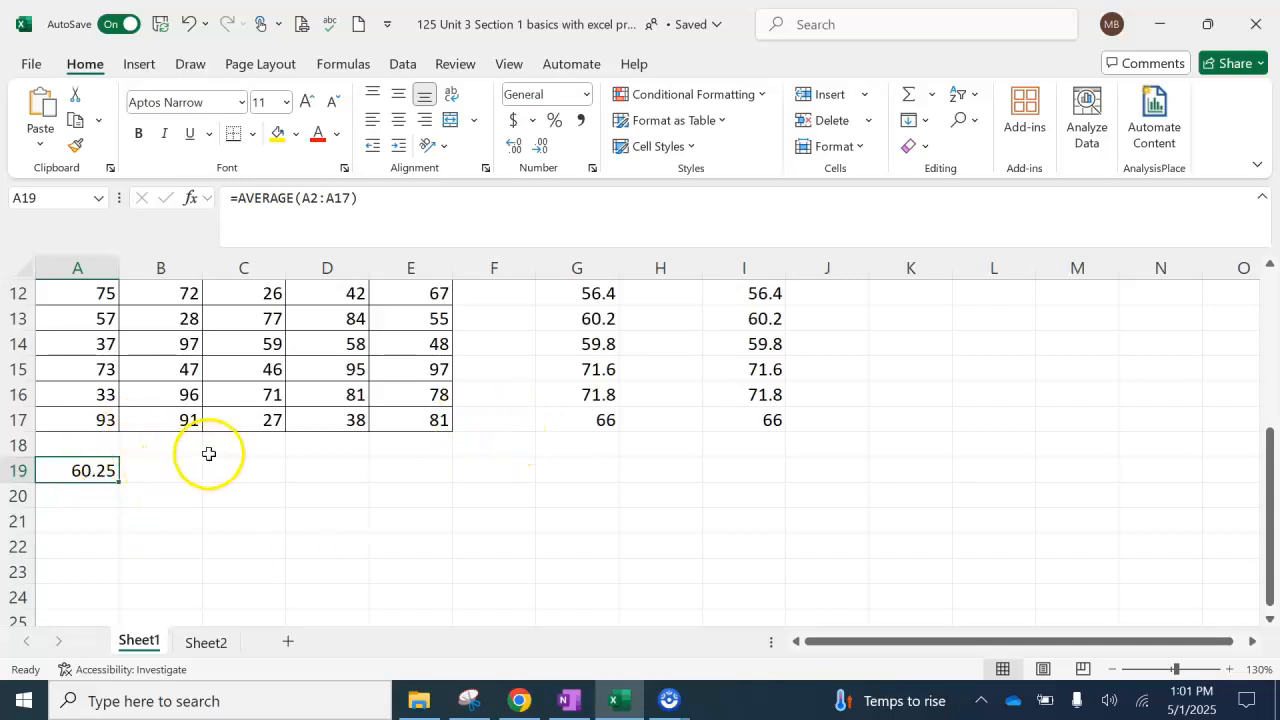
pyautogui.click(71, 505)
pyautogui.click(46, 469)
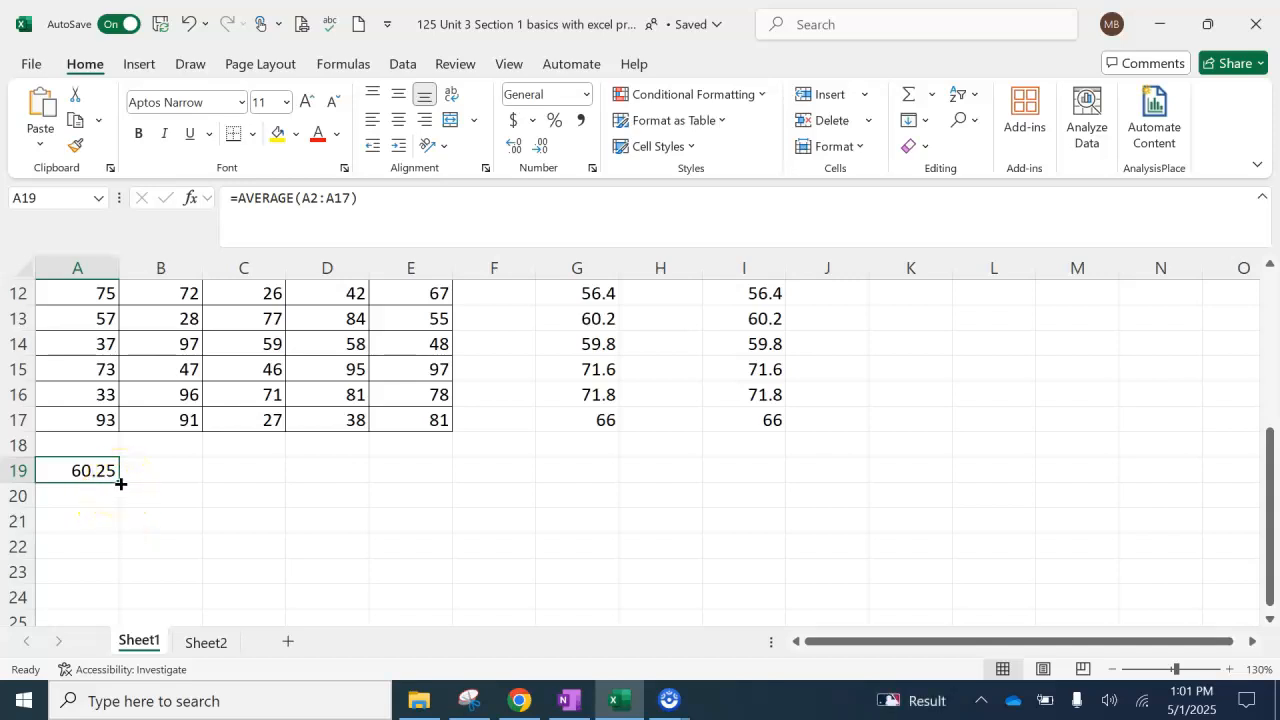
pyautogui.moveTo(120, 483); pyautogui.dragTo(191, 481)
pyautogui.moveTo(421, 484); pyautogui.dragTo(424, 482)
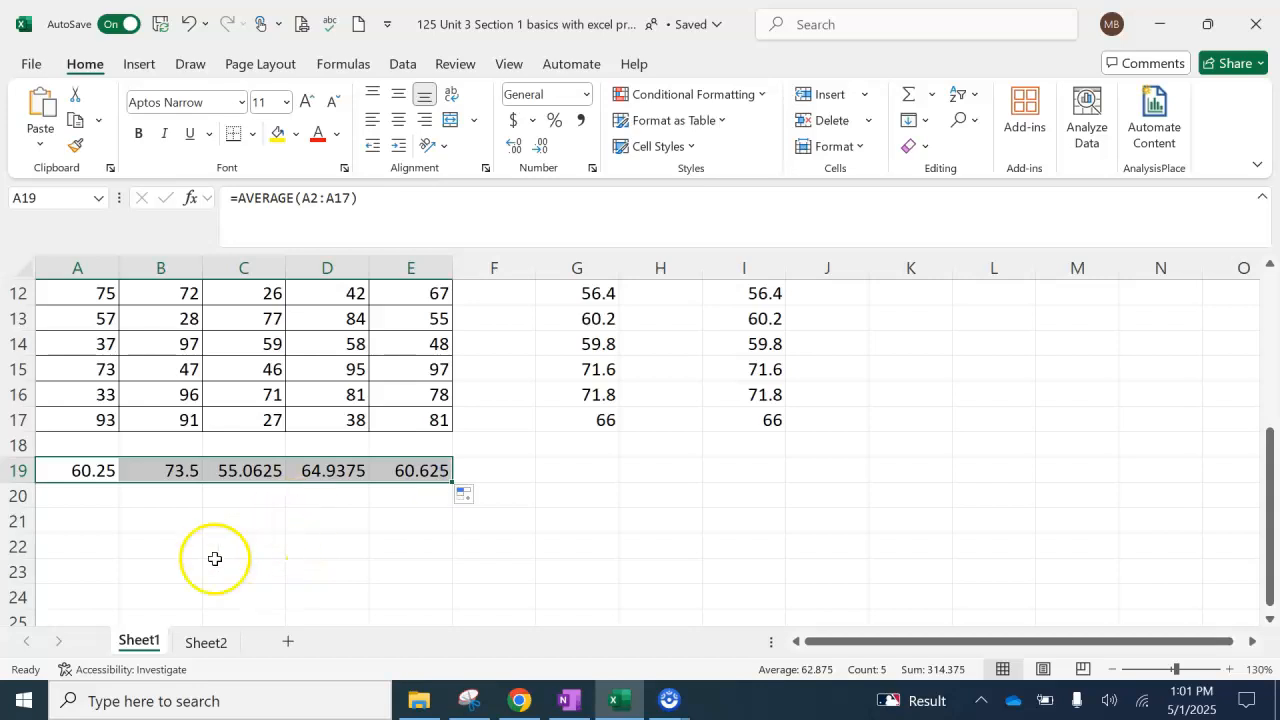
# Step: Enter the formula =median(a2:a17) in cell A21 for the Exam 1 scores
pyautogui.click(84, 521)
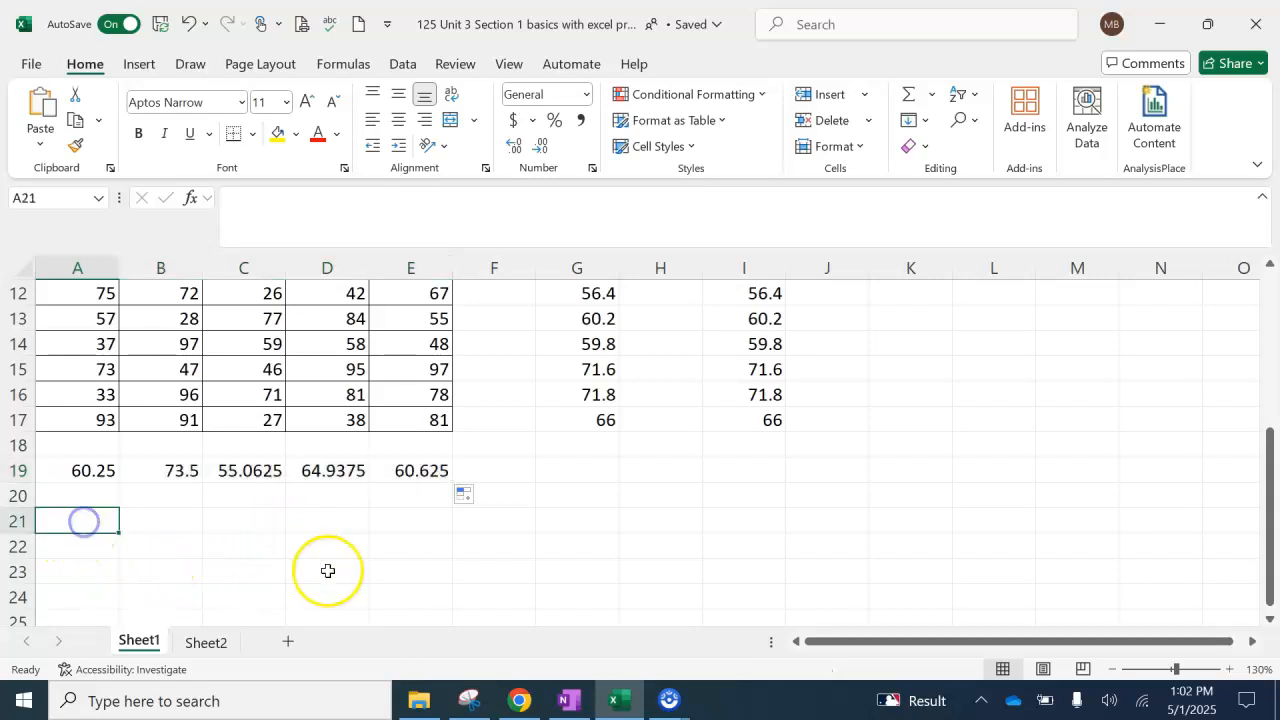
pyautogui.write('=me')
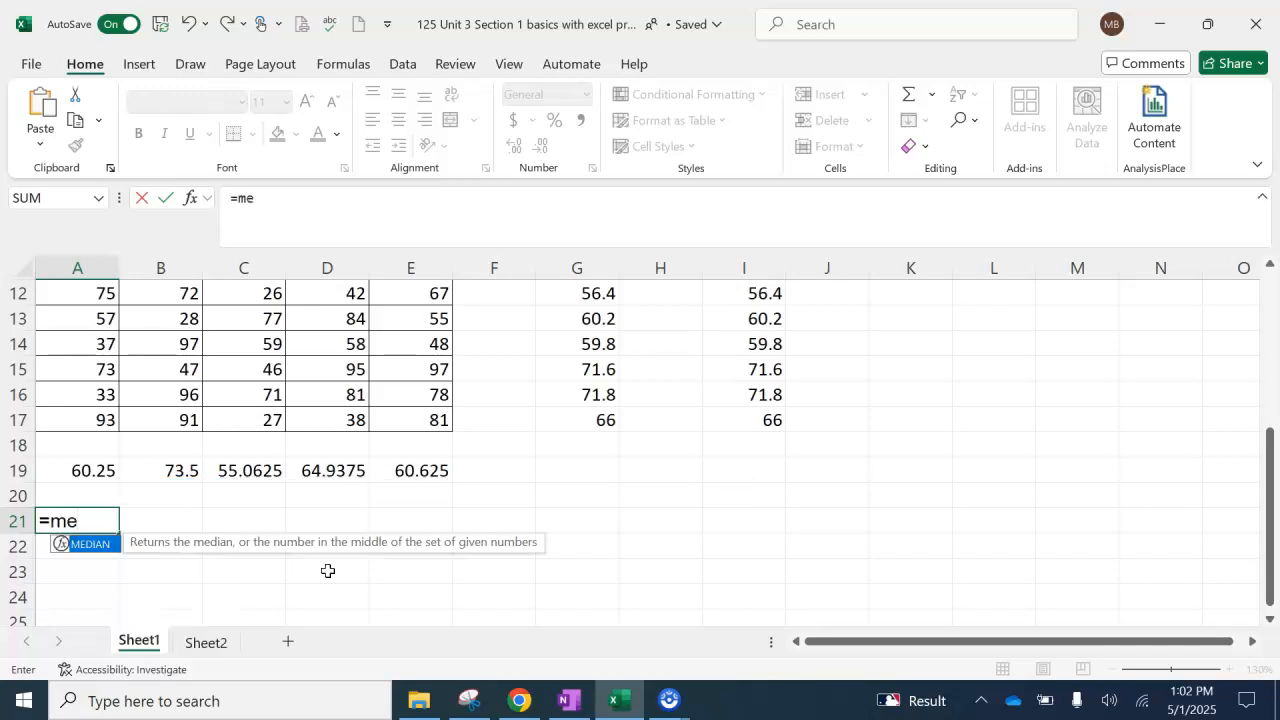
pyautogui.write('dian(a2:')
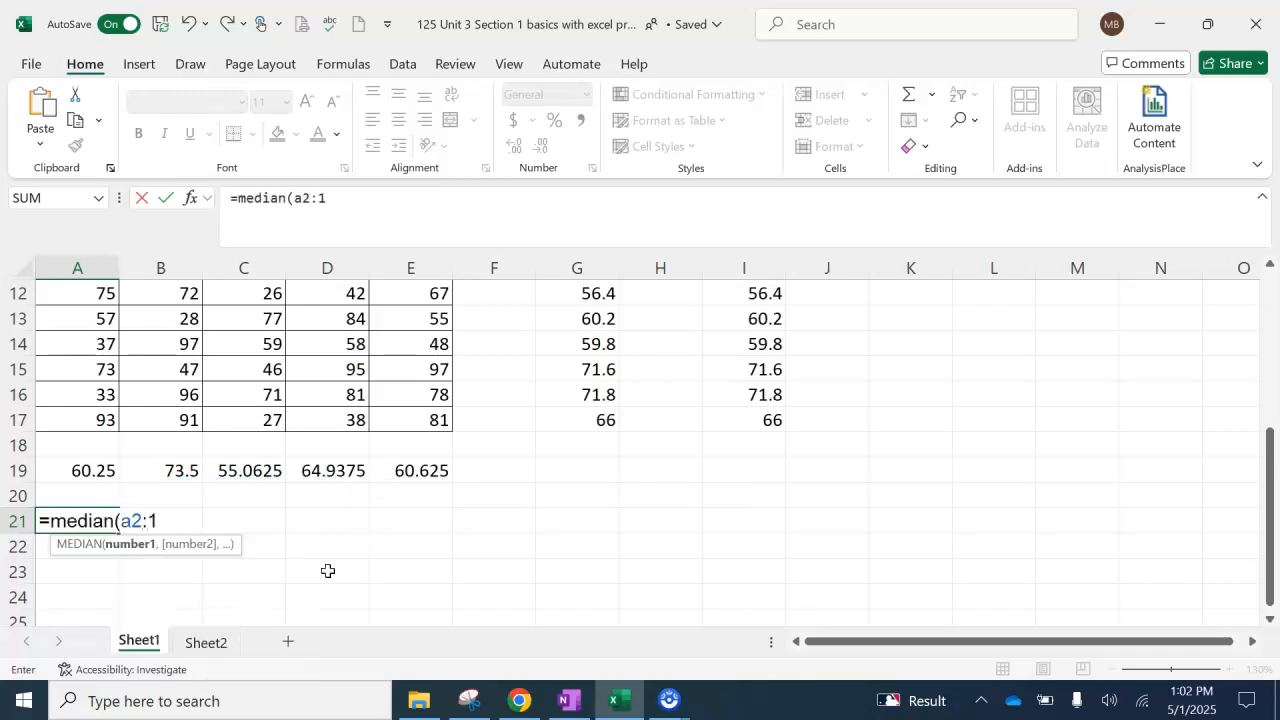
pyautogui.write('a2')
pyautogui.press('BackSpace')
pyautogui.write('17')
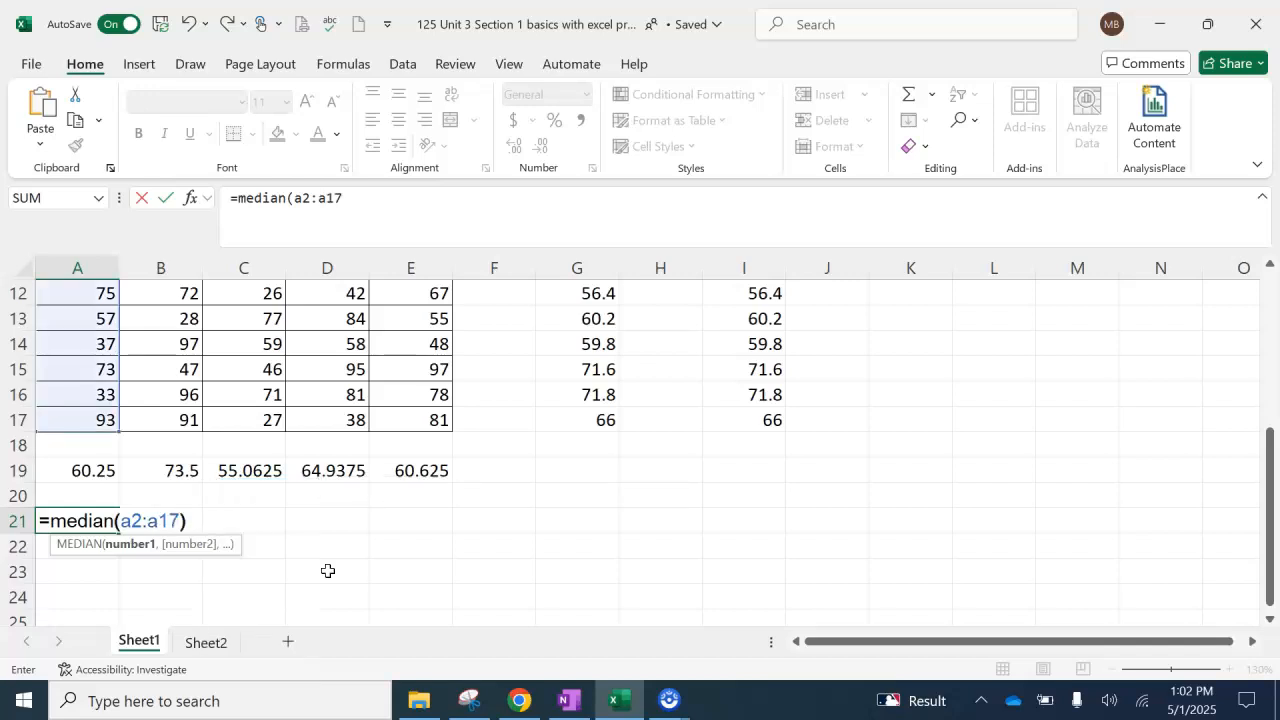
pyautogui.write(')')
pyautogui.scroll(4, 300, 529)
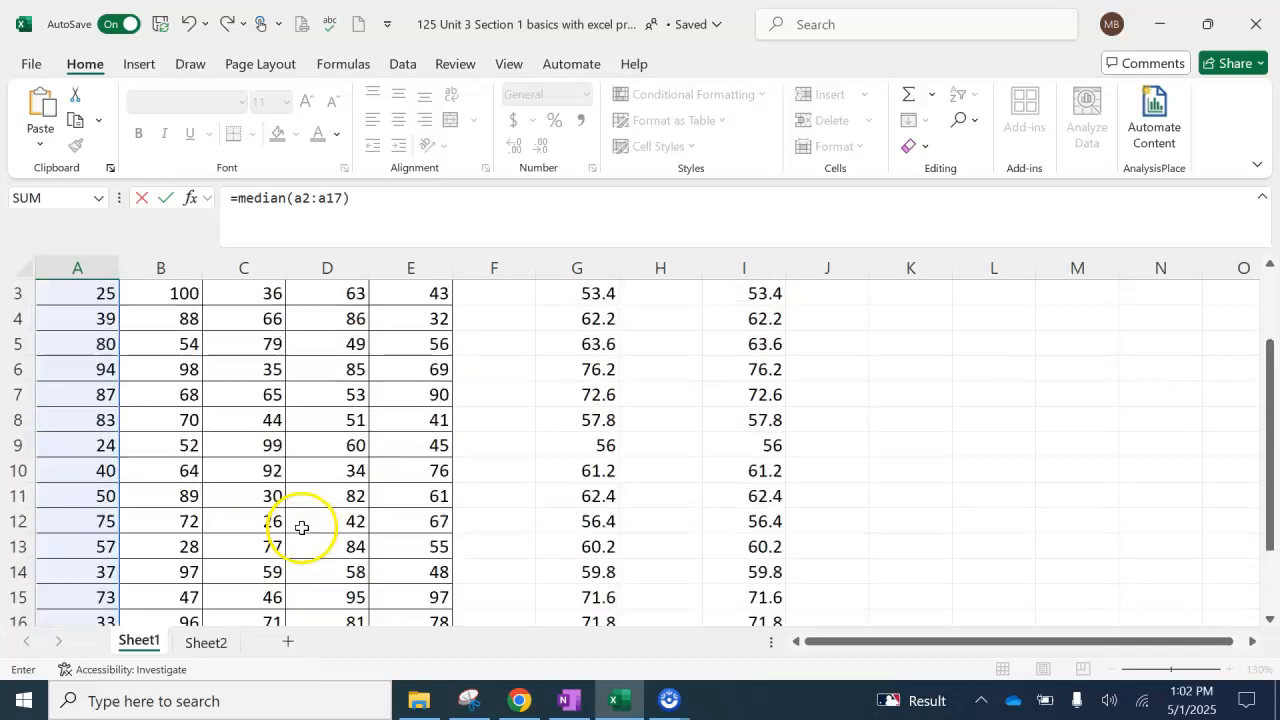
pyautogui.scroll(-5, 293, 530)
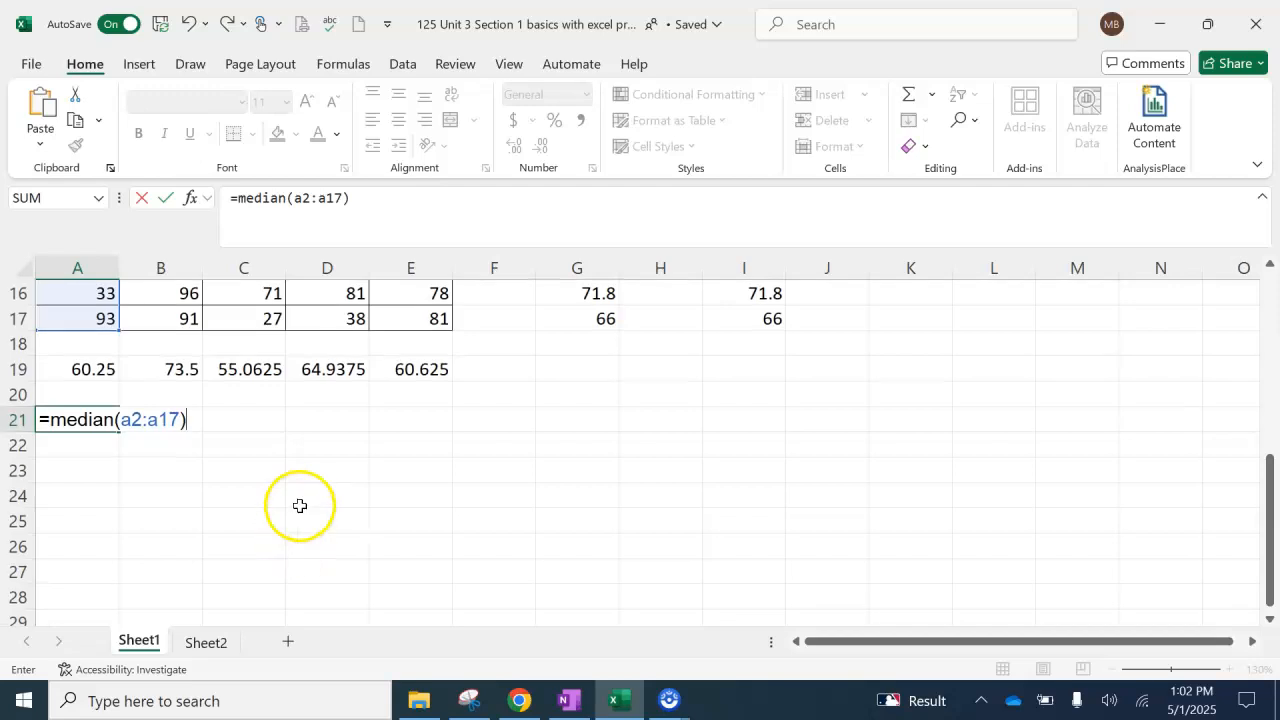
pyautogui.press('Tab')
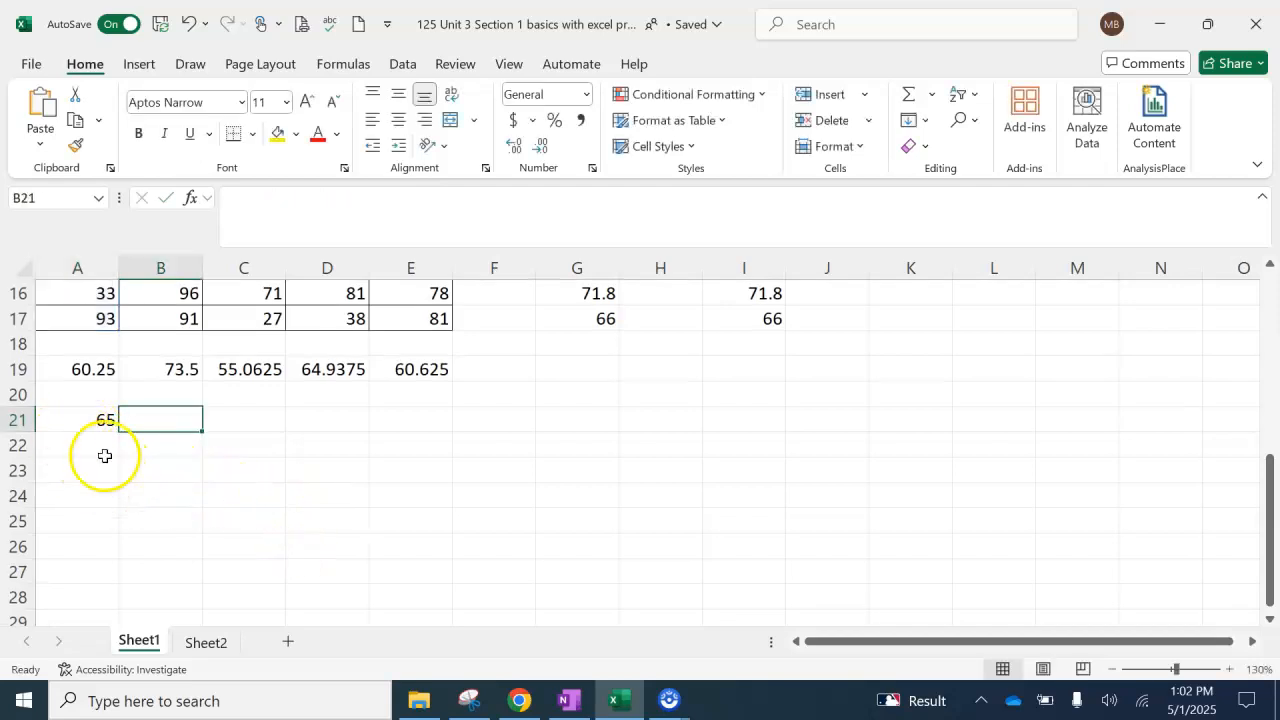
# Step: Fill the MEDIAN formula from A21 across through E21
pyautogui.click(70, 424)
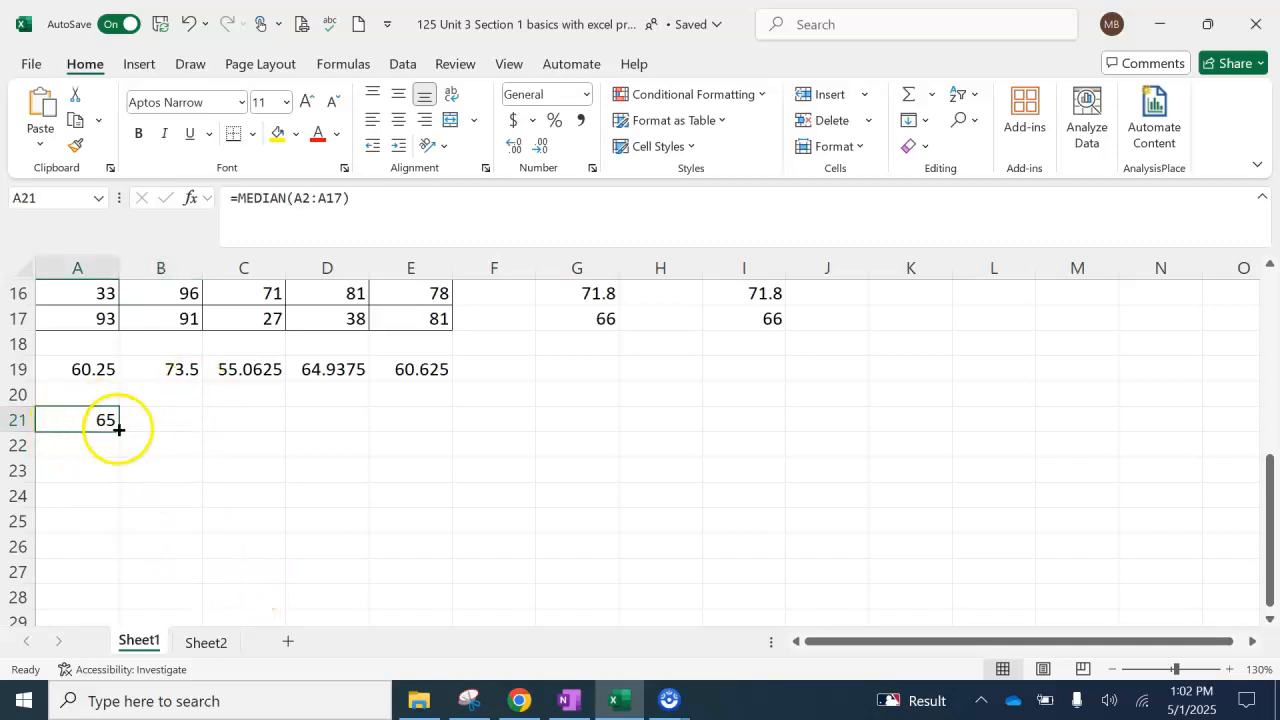
pyautogui.moveTo(119, 431); pyautogui.dragTo(210, 429)
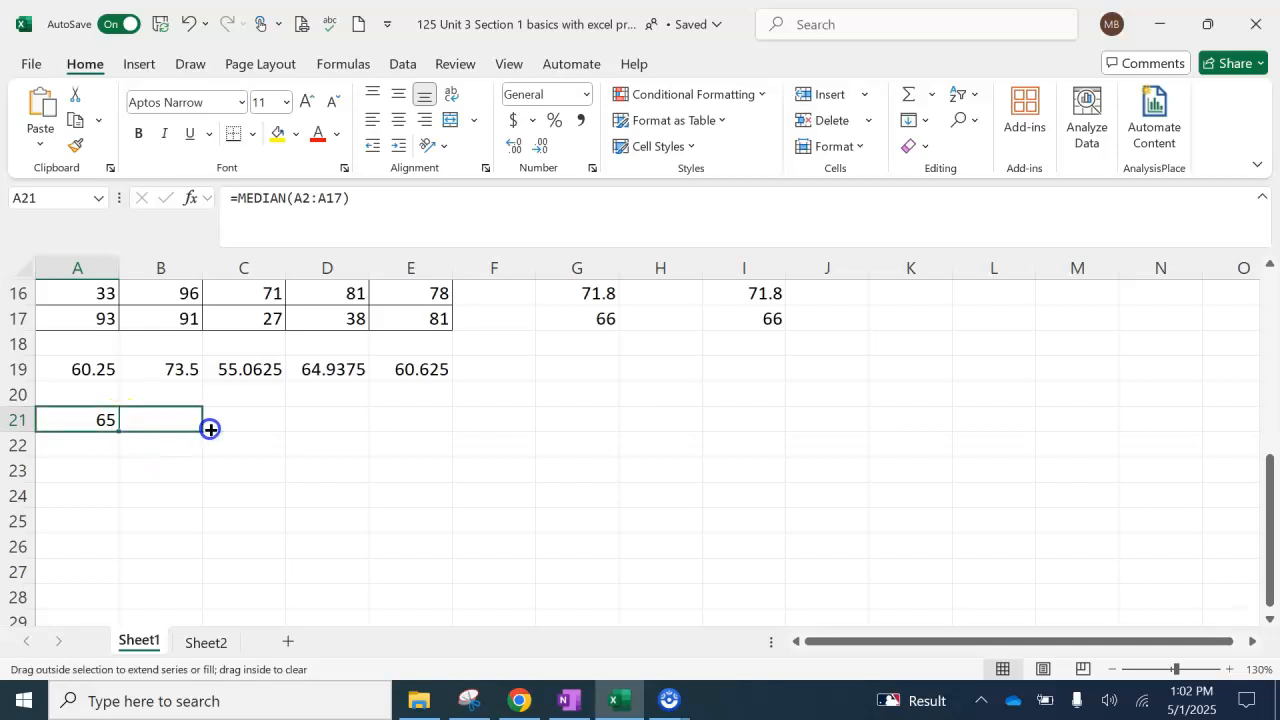
pyautogui.moveTo(405, 428); pyautogui.dragTo(423, 420)
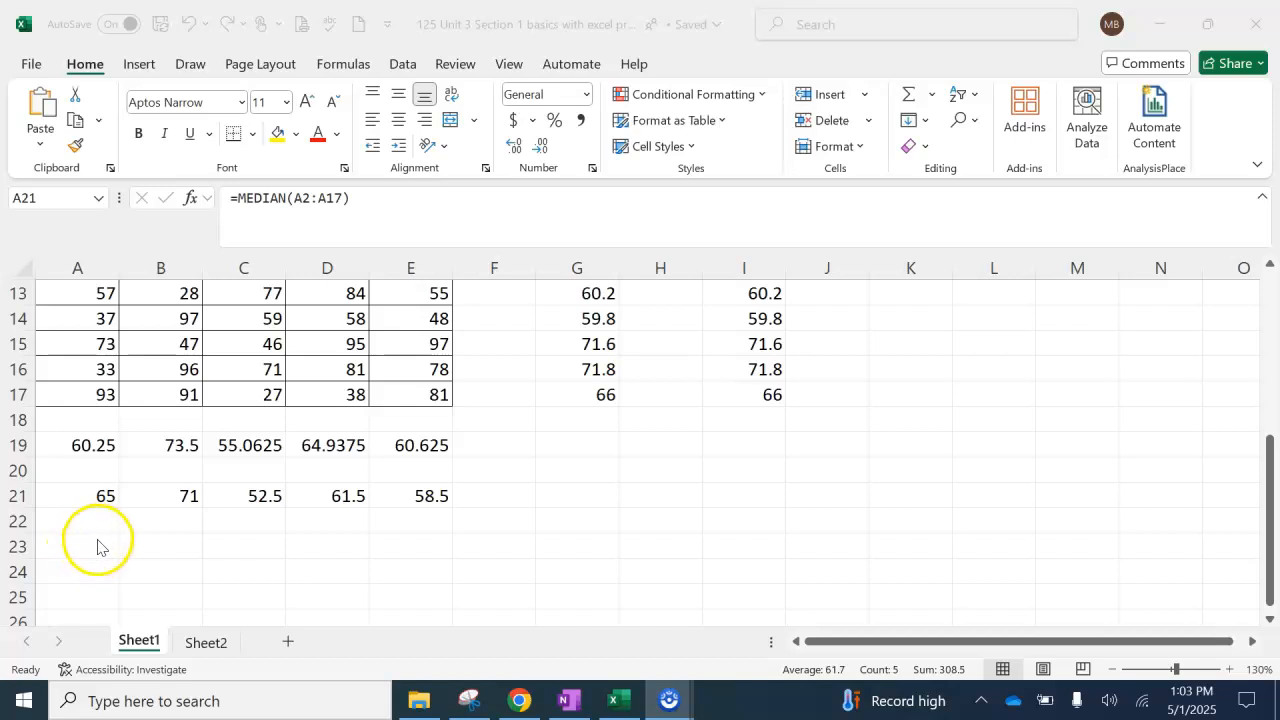
# Step: Start a formula in cell A23 with the suggested MIN function
pyautogui.click(97, 546)
pyautogui.write('=')
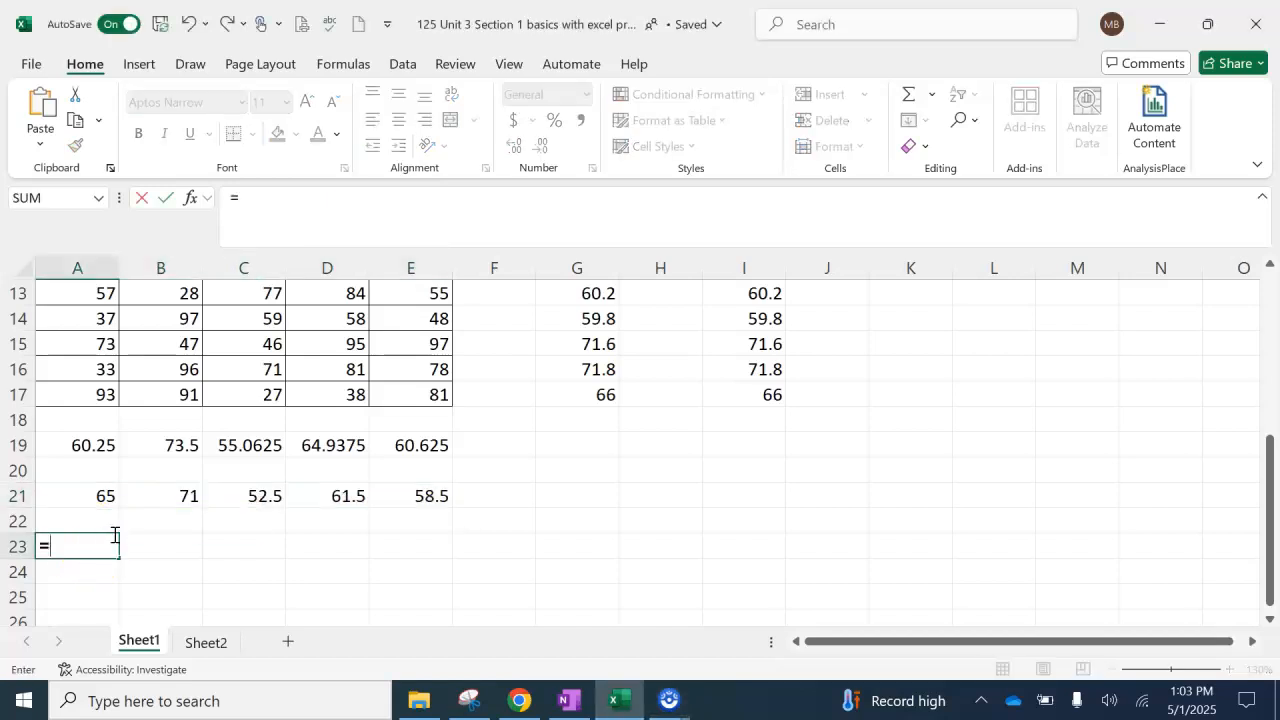
pyautogui.write('mi')
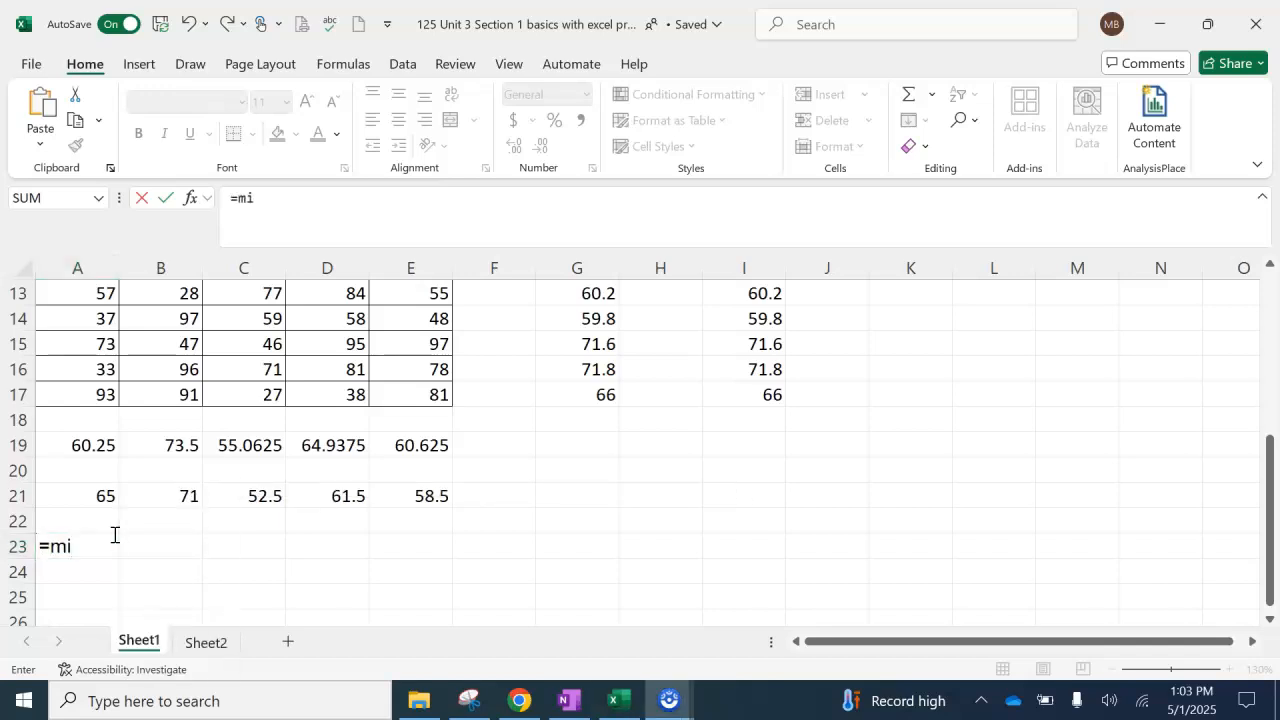
pyautogui.click(104, 528)
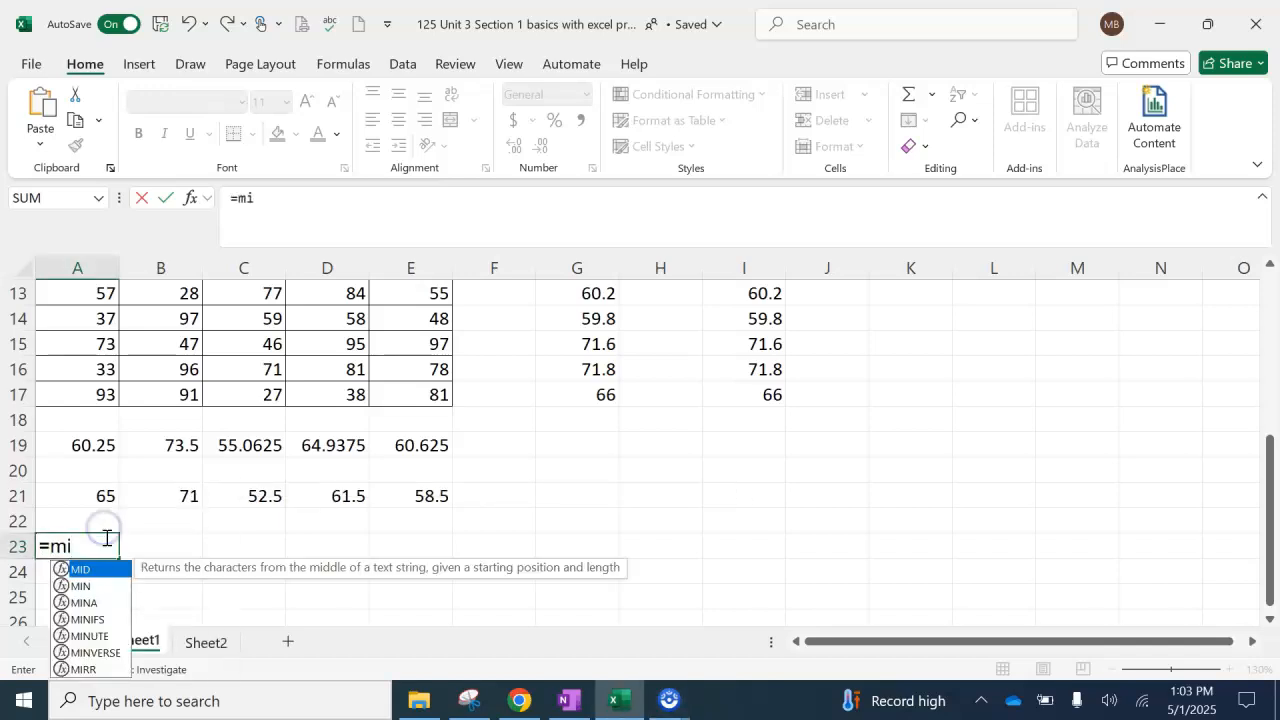
pyautogui.write('n')
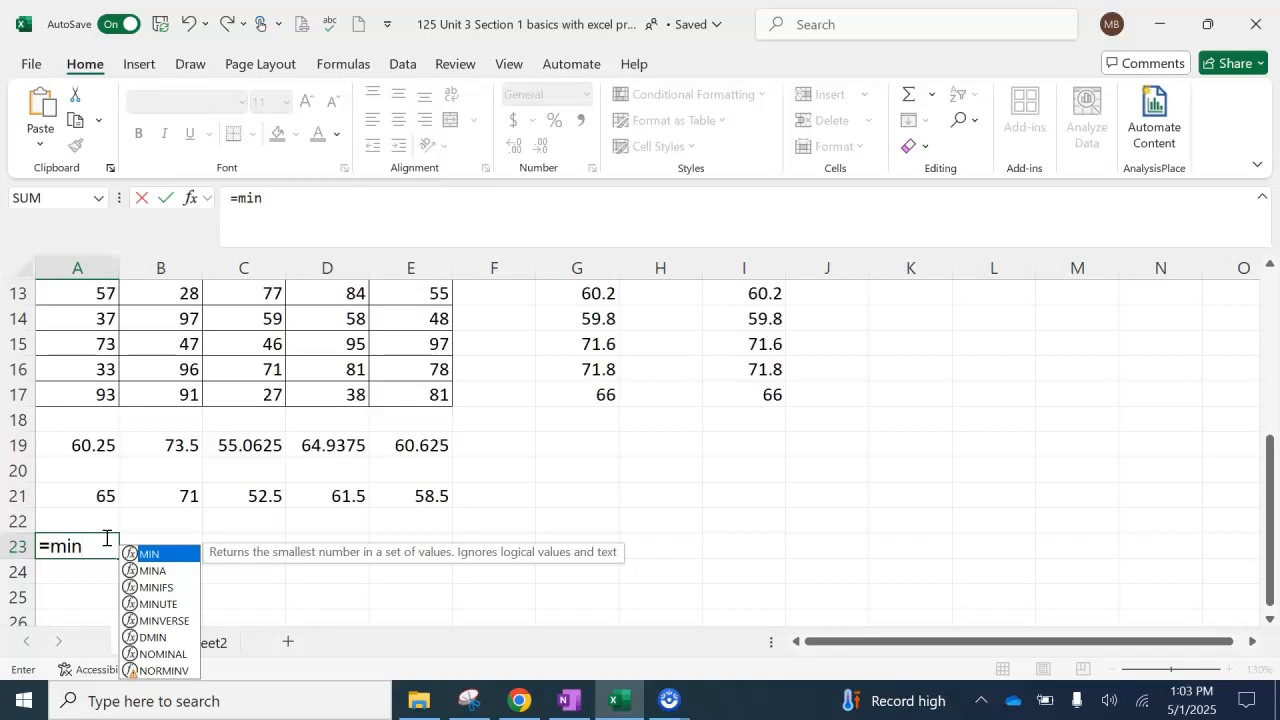
pyautogui.doubleClick(149, 553)
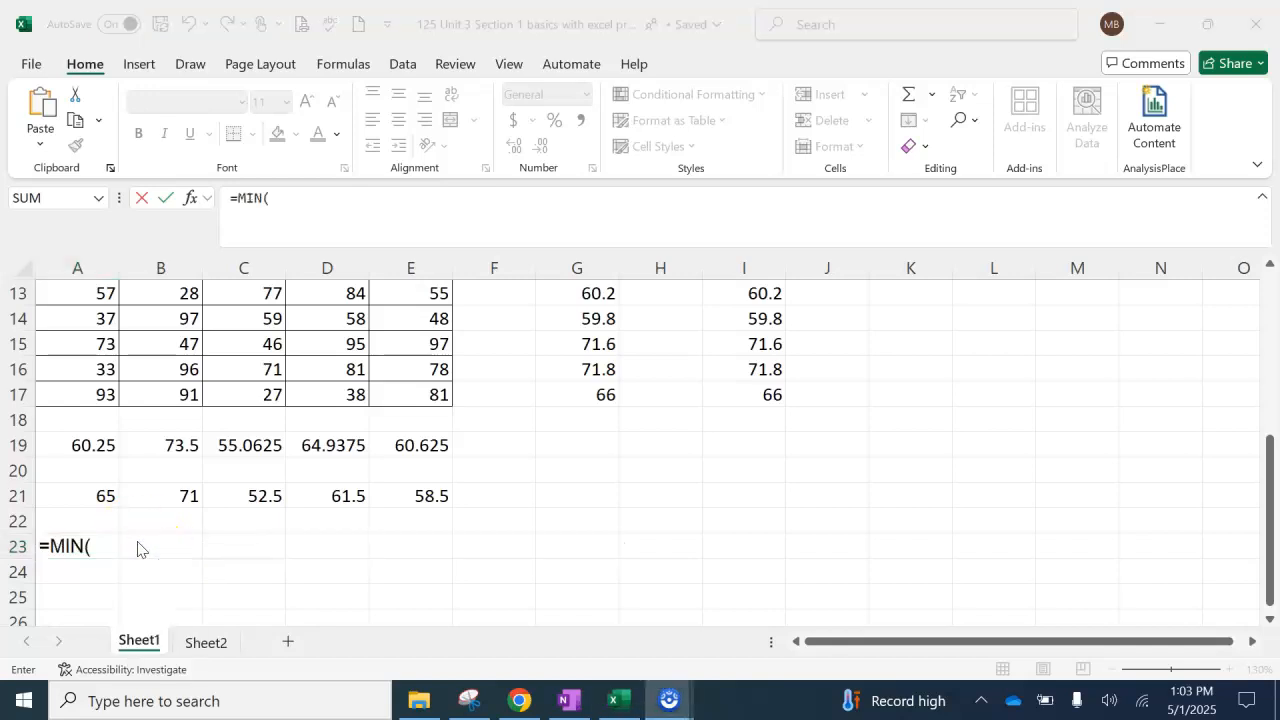
# Step: Give the MIN formula in A23 the range A2:A17, close the parenthesis, enter it and reselect A23
pyautogui.scroll(4, 71, 471)
pyautogui.moveTo(80, 331); pyautogui.dragTo(76, 513)
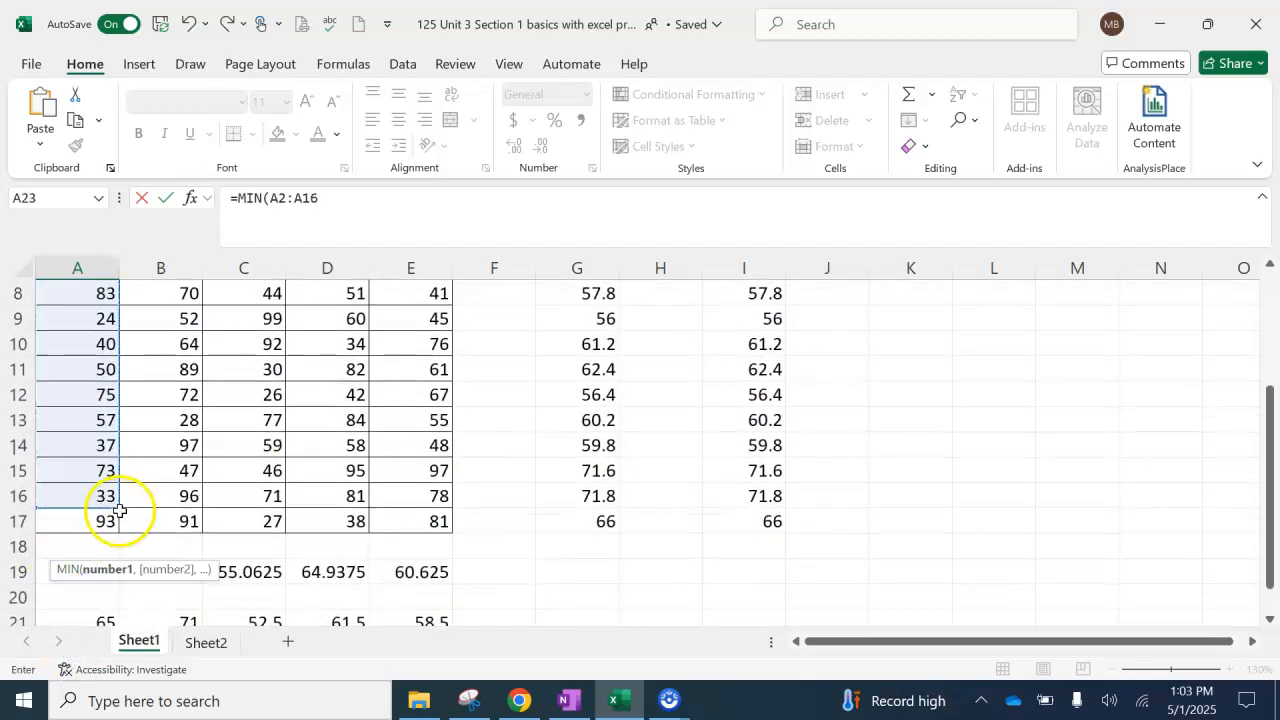
pyautogui.scroll(-2, 128, 520)
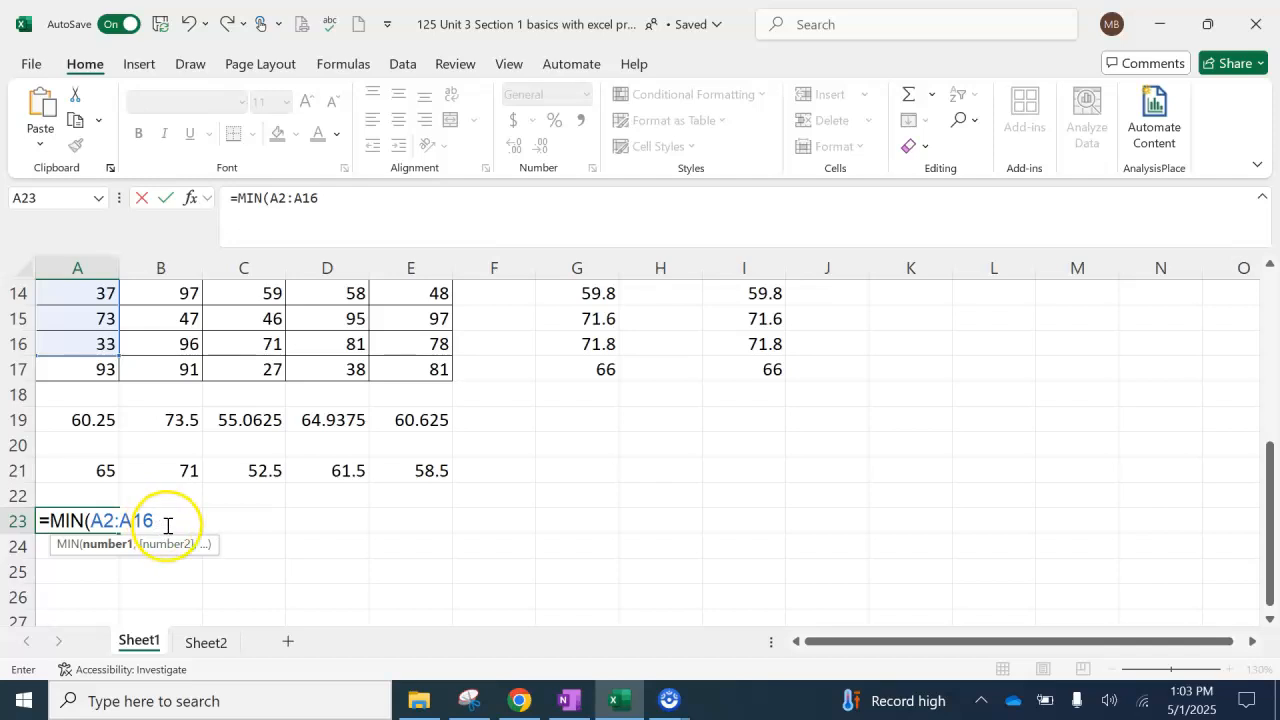
pyautogui.press('BackSpace')
pyautogui.write('7)')
pyautogui.click(167, 525)
pyautogui.click(101, 522)
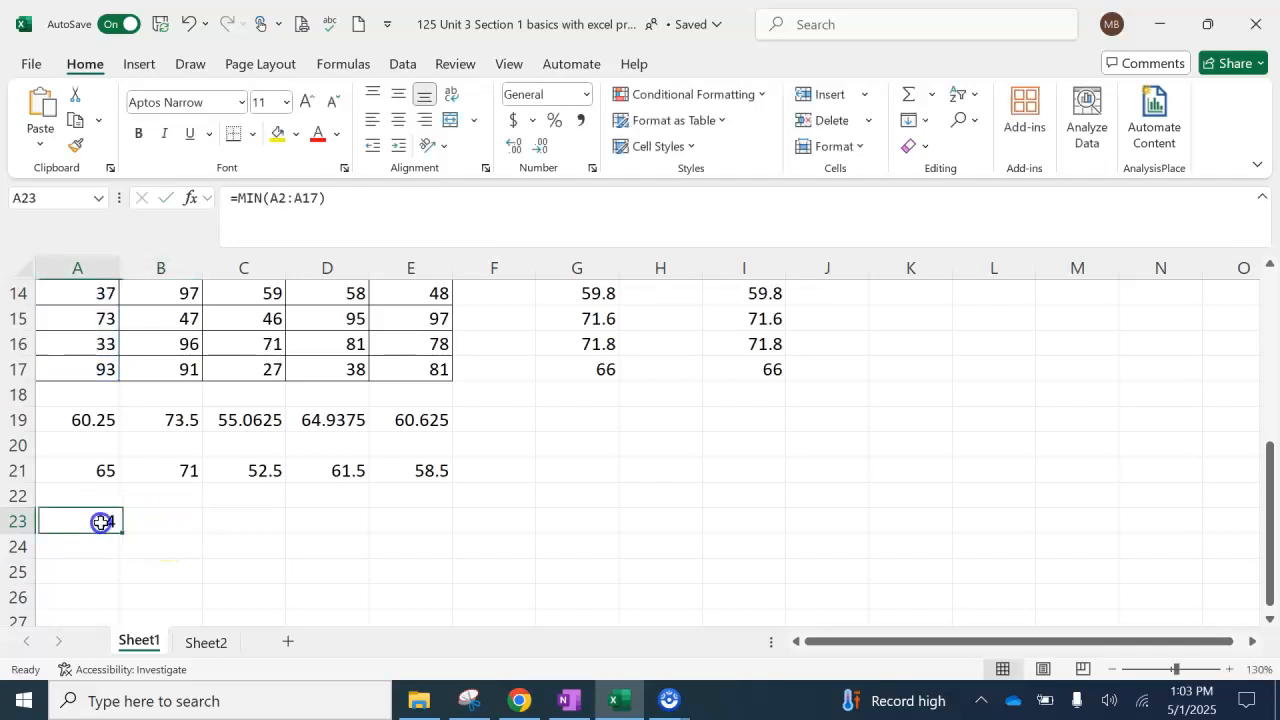
# Step: Fill the MIN formula from A23 across through E23
pyautogui.moveTo(122, 537); pyautogui.dragTo(420, 523)
# Step: Enter the formula =max(a2:a17) in cell A25 for the Exam 1 scores
pyautogui.scroll(-1, 285, 514)
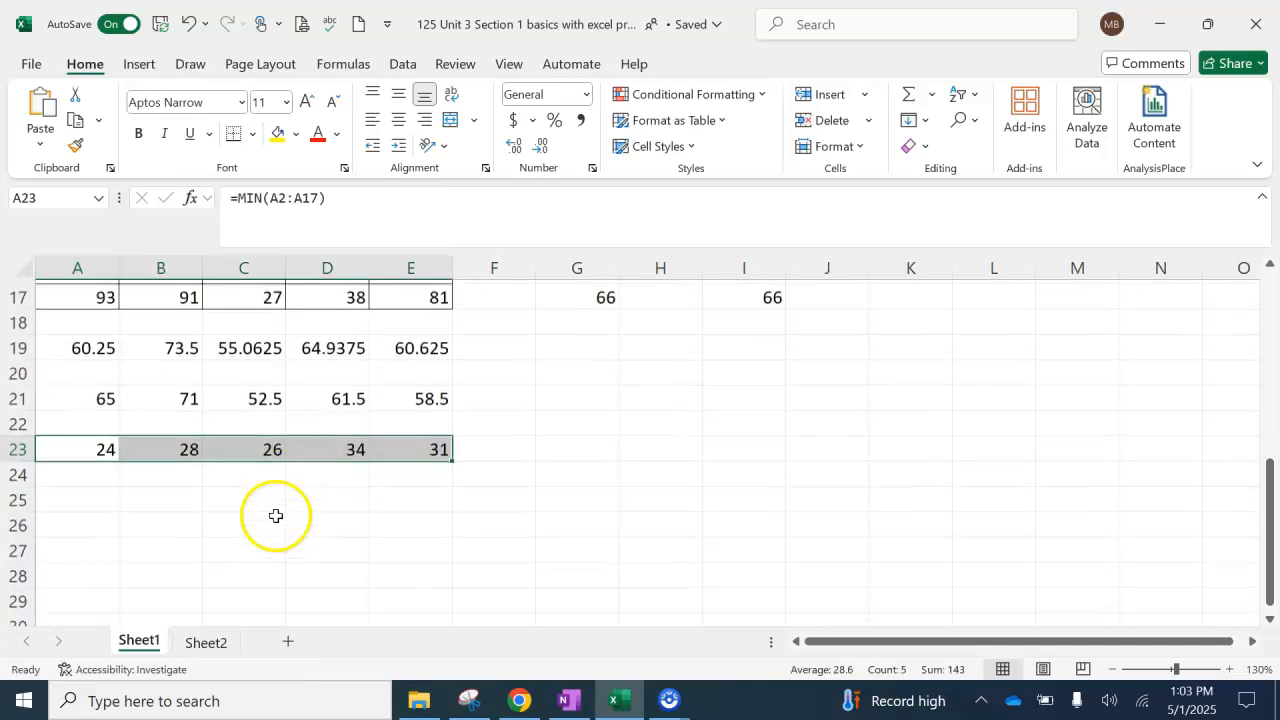
pyautogui.click(78, 495)
pyautogui.write('=ma')
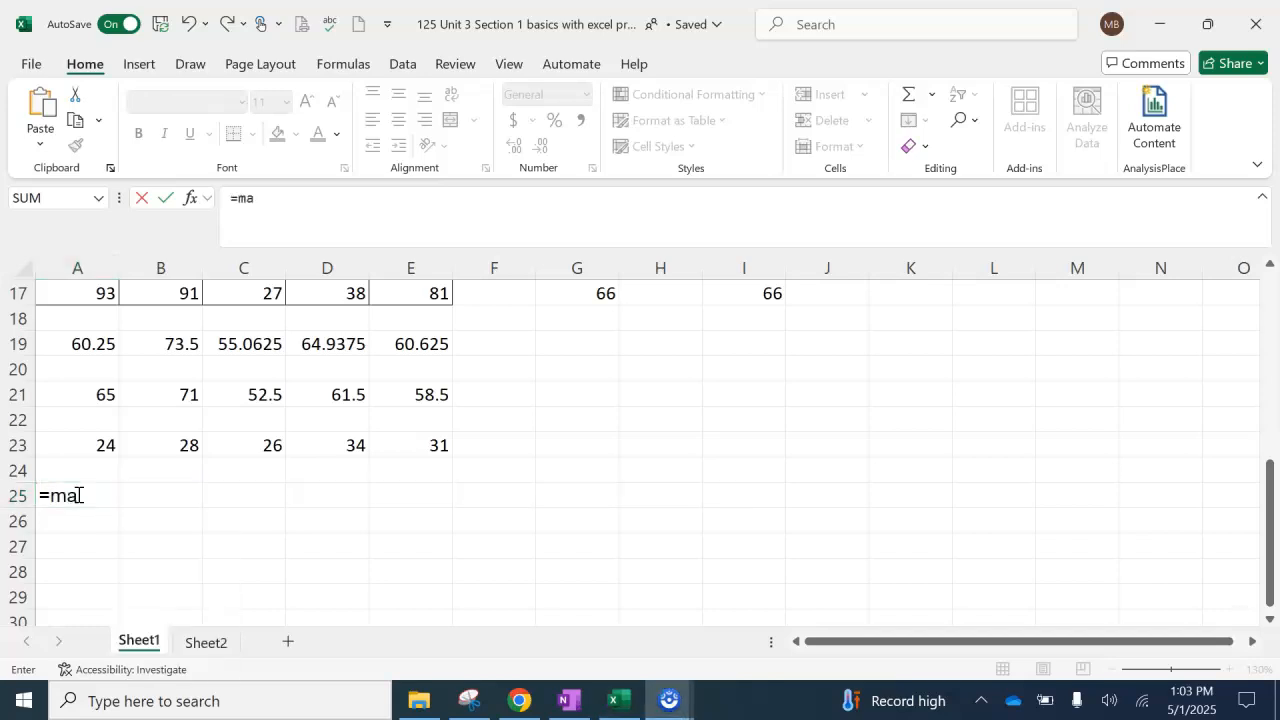
pyautogui.write('x')
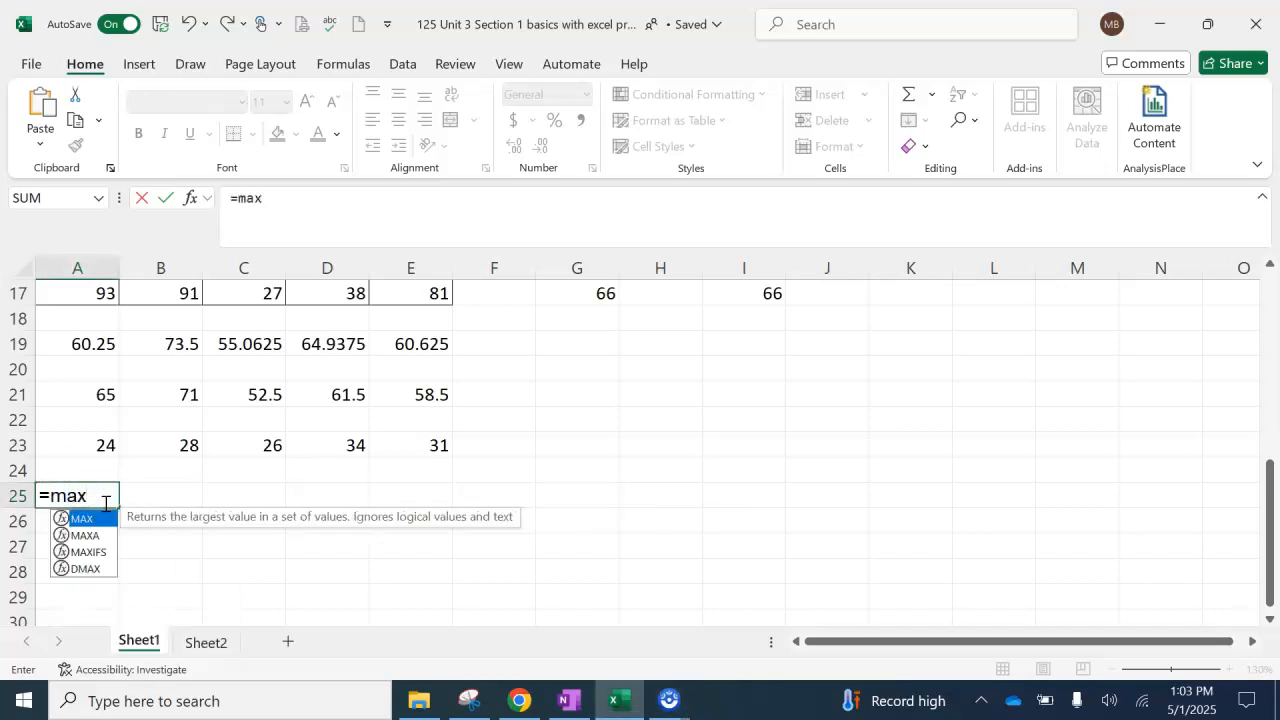
pyautogui.write('(a2')
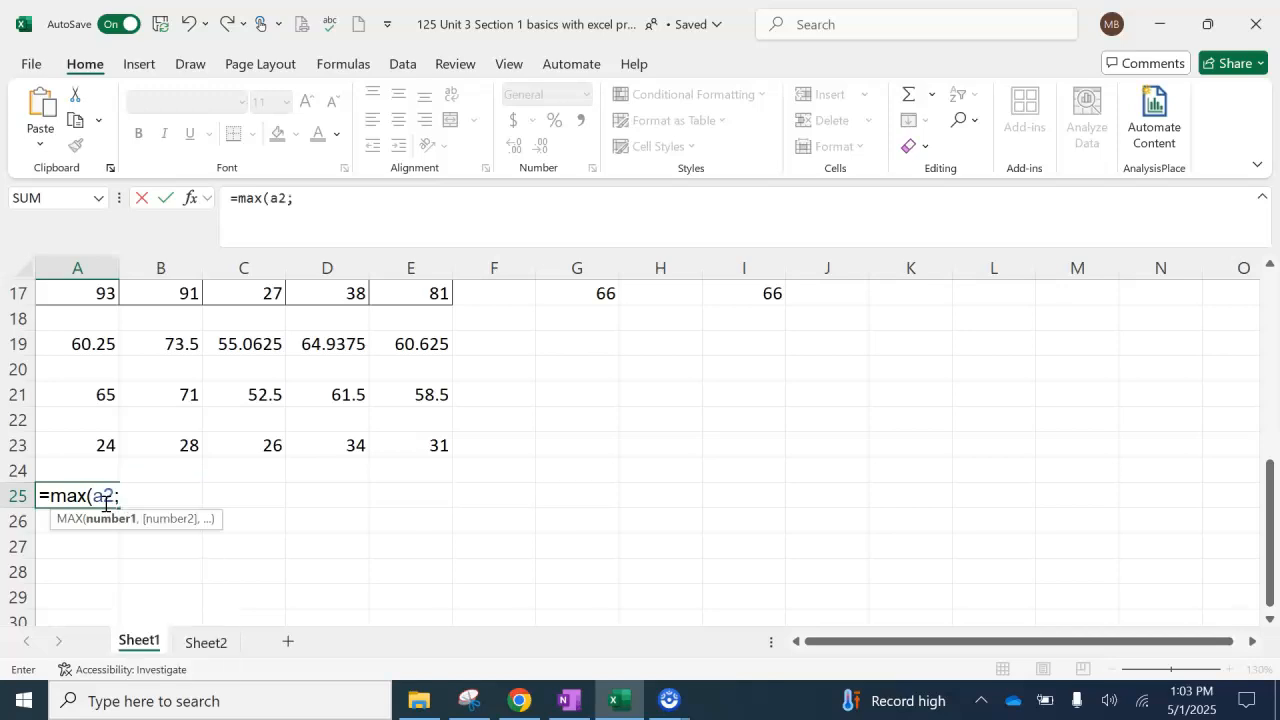
pyautogui.write(':a1')
pyautogui.press('BackSpace')
pyautogui.write('a17)')
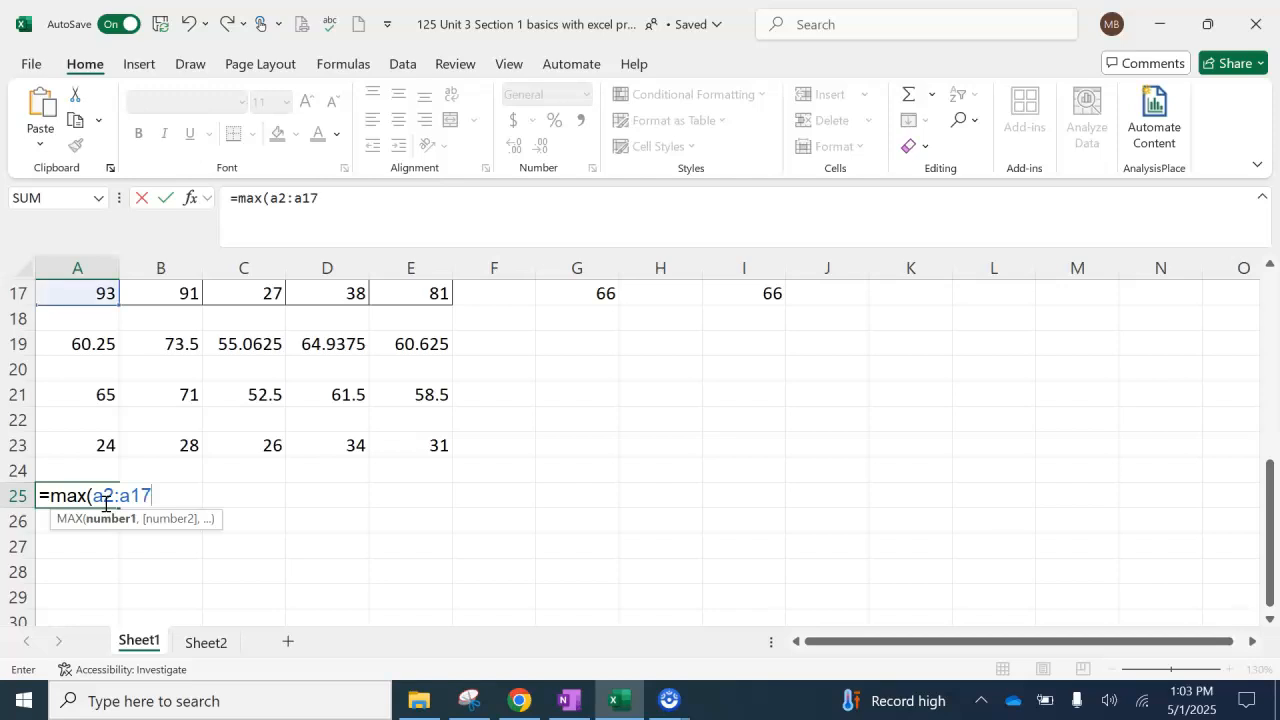
pyautogui.press('Tab')
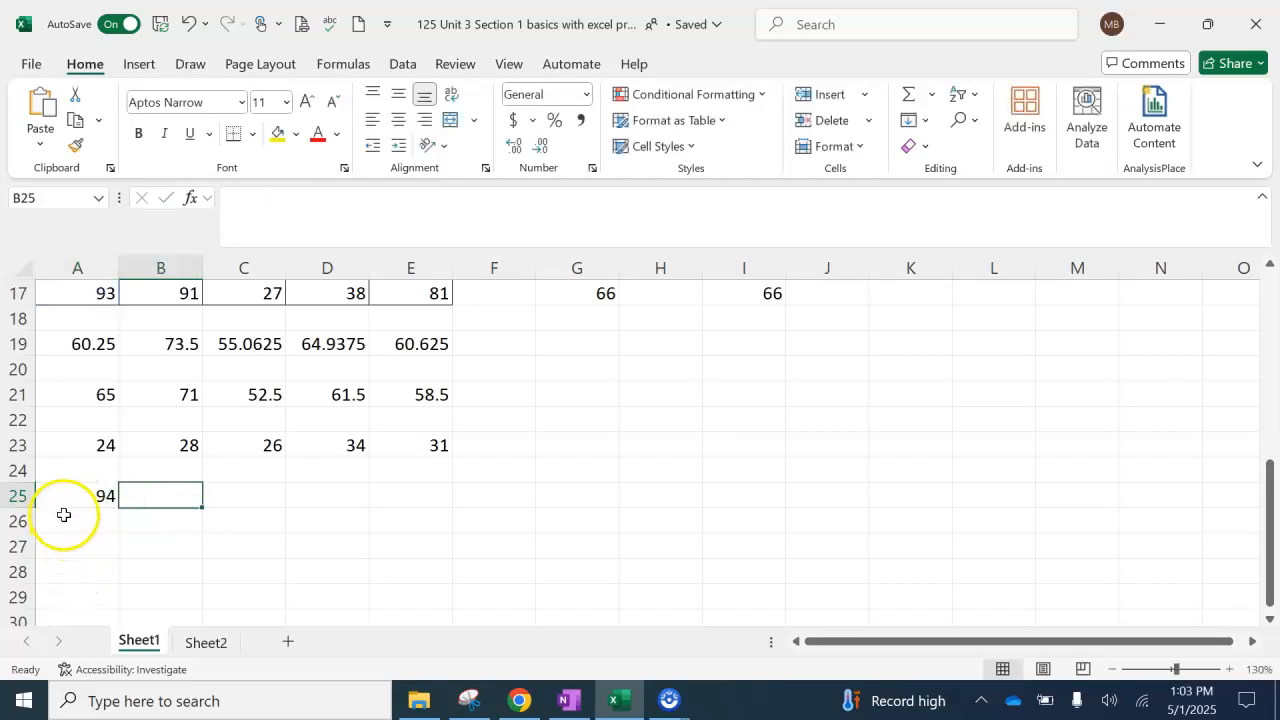
# Step: Fill the MAX formula from A25 across through E25, then deselect the filled range
pyautogui.click(65, 498)
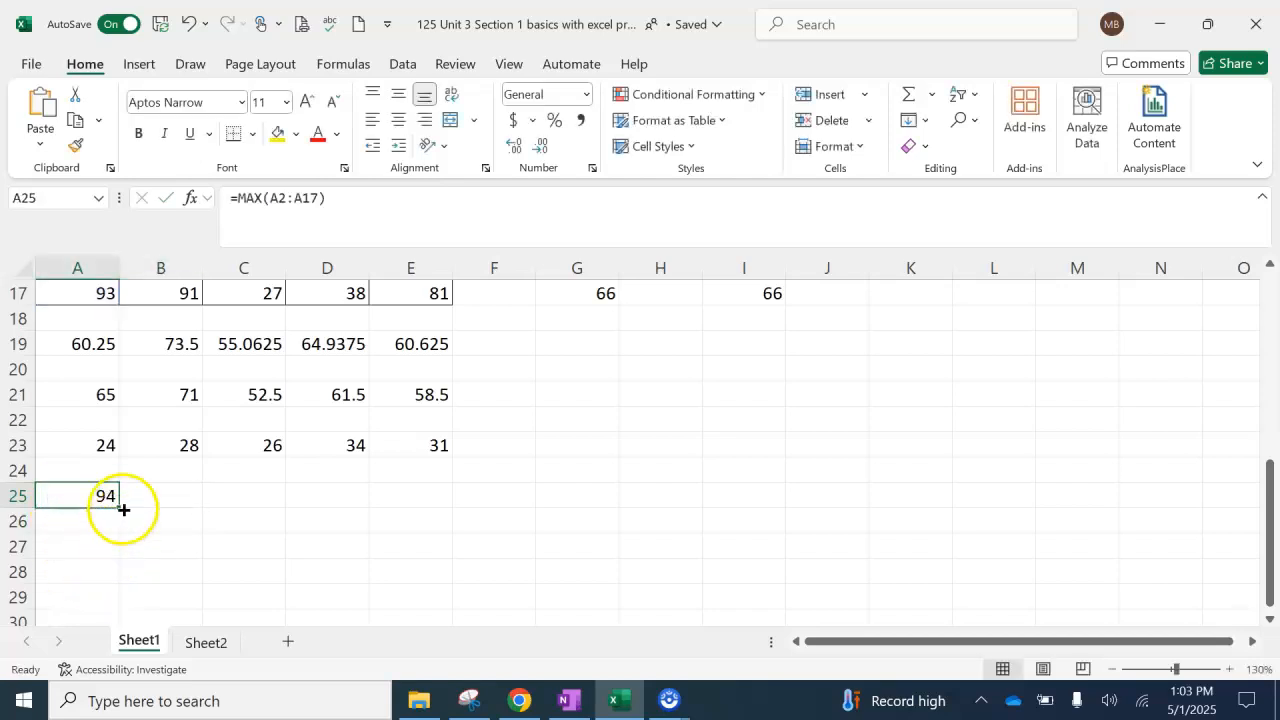
pyautogui.moveTo(118, 508); pyautogui.dragTo(434, 486)
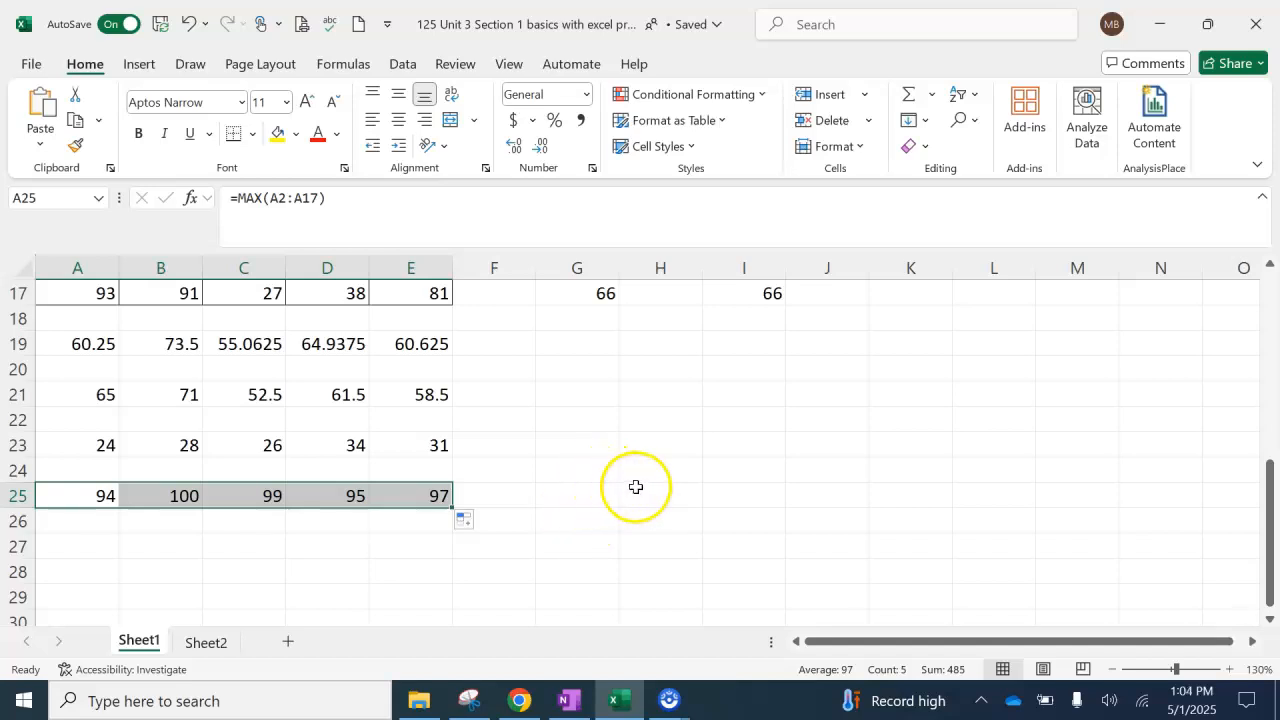
pyautogui.click(617, 468)
pyautogui.scroll(5, 720, 452)
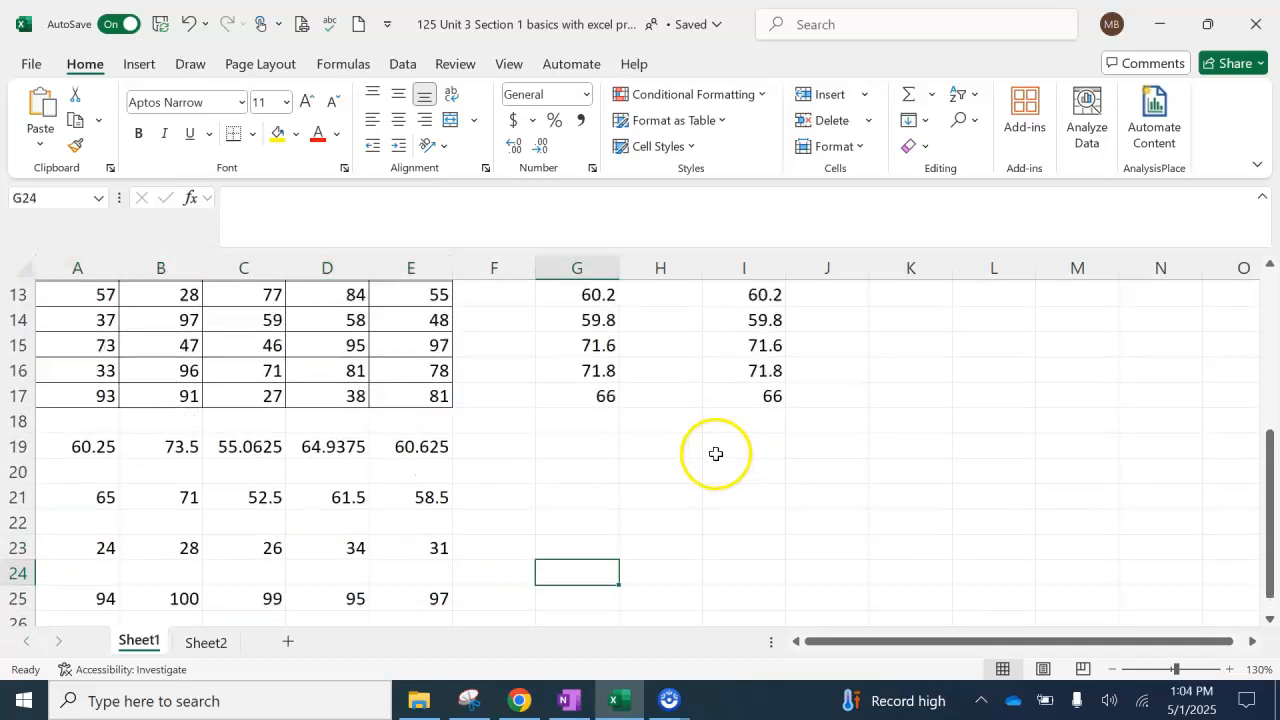